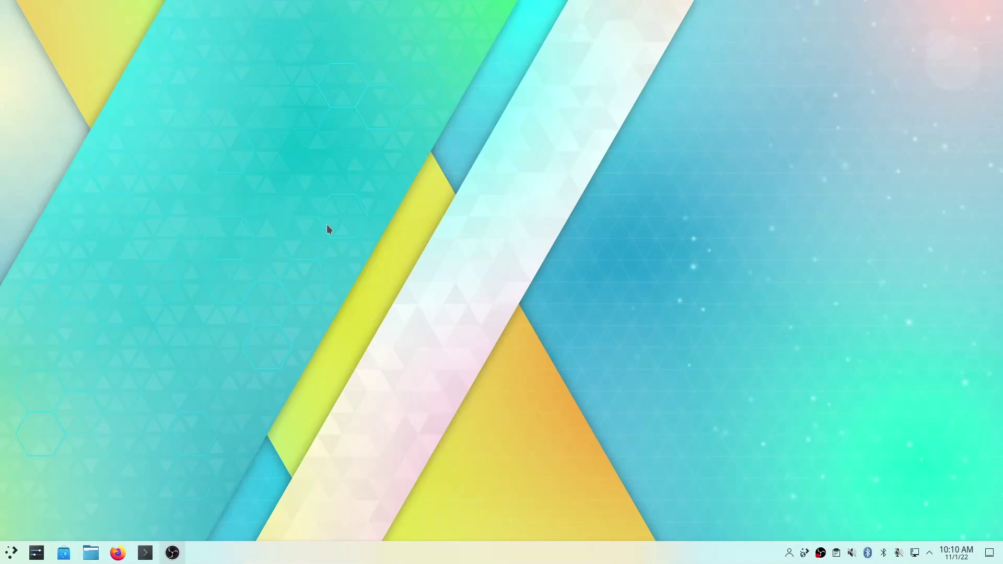
Open the file manager on Downloads and arrange its window.
left_click(172, 552)
left_click(172, 553)
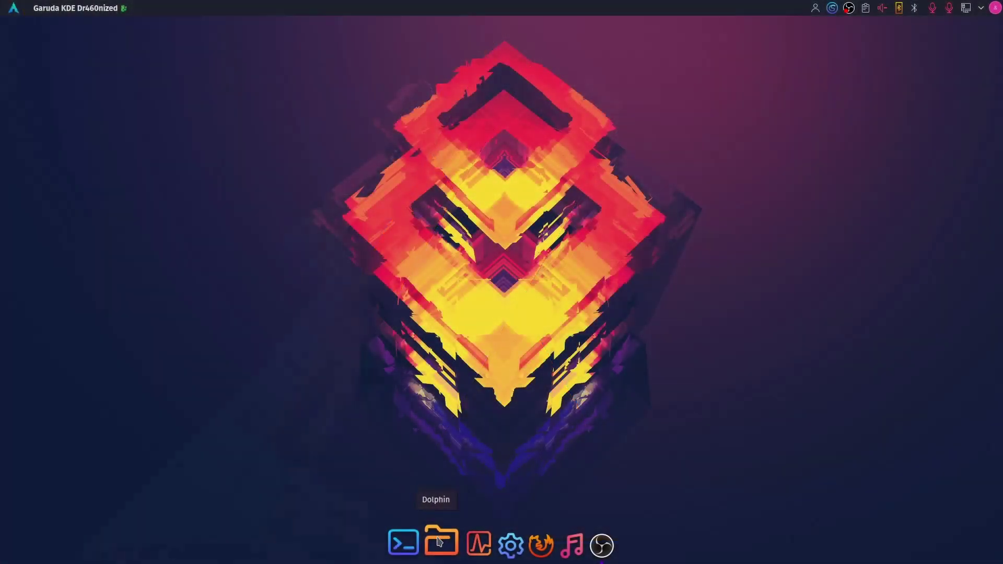
left_click(438, 544)
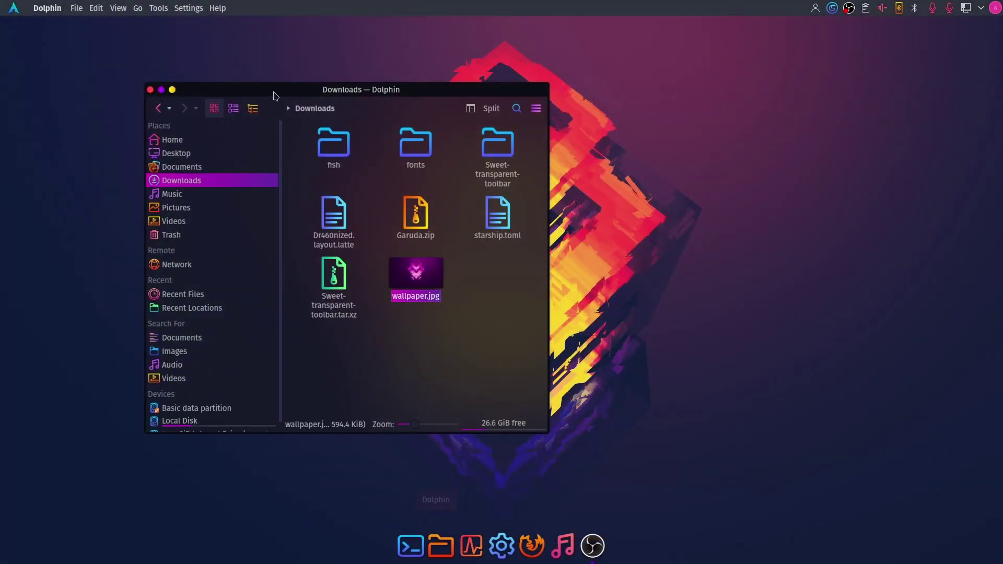
left_click_drag(365, 94, 444, 99)
double_click(441, 99)
key("super+Page_Up")
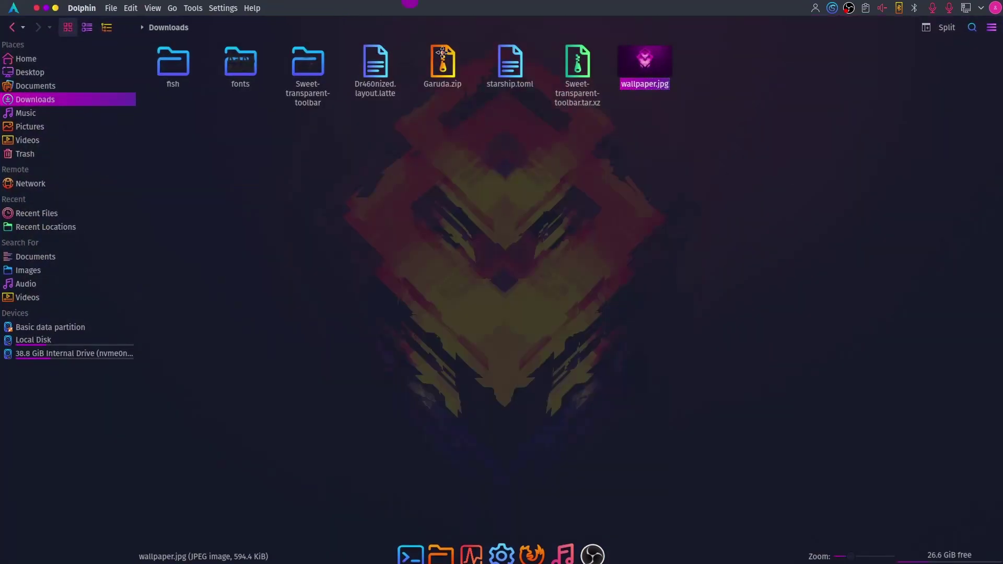
left_click(312, 160)
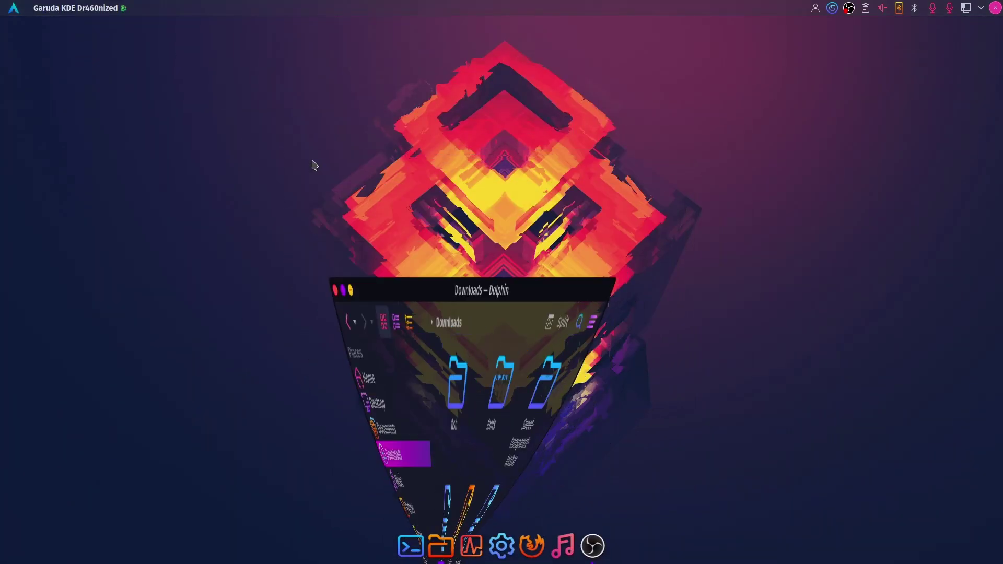
left_click(440, 548)
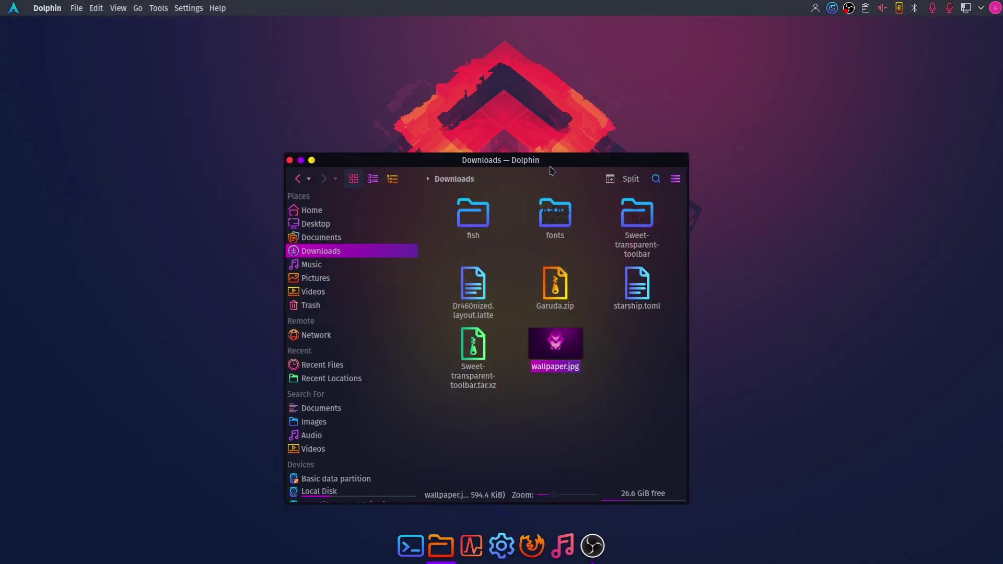
left_click(290, 161)
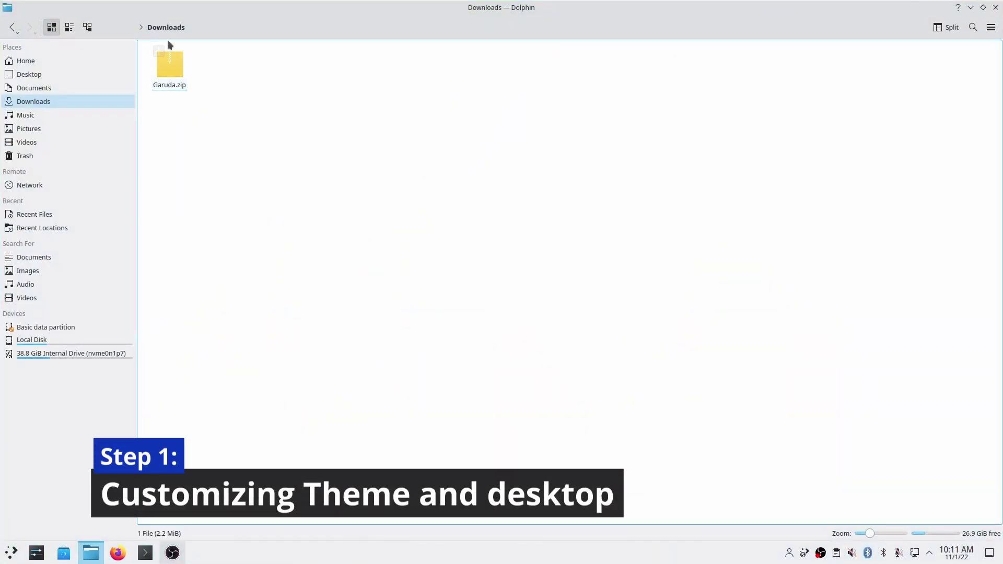
Extract Garuda.zip in Downloads and copy the six font files from its fonts folder.
right_click(172, 76)
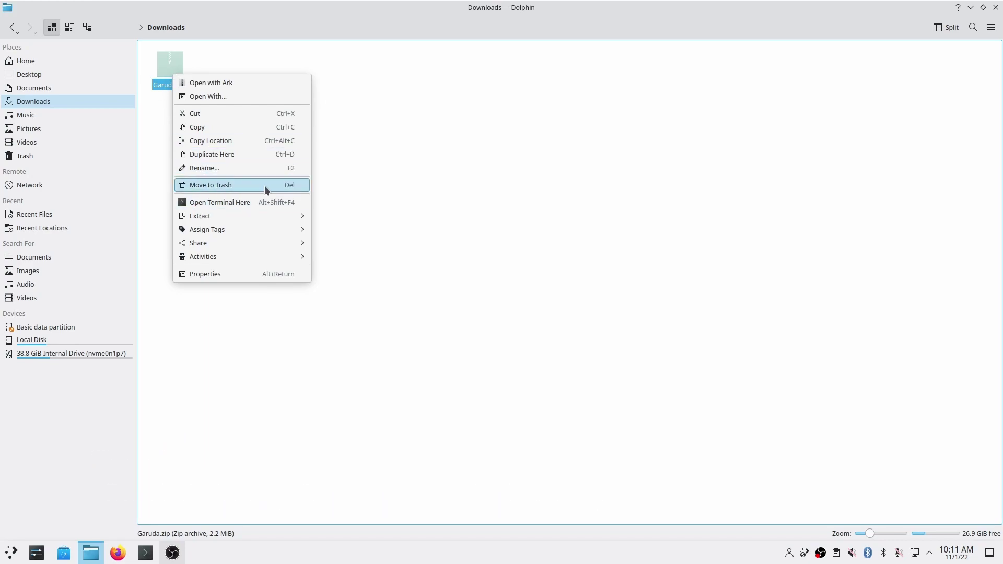
mouse_move(280, 219)
left_click(368, 218)
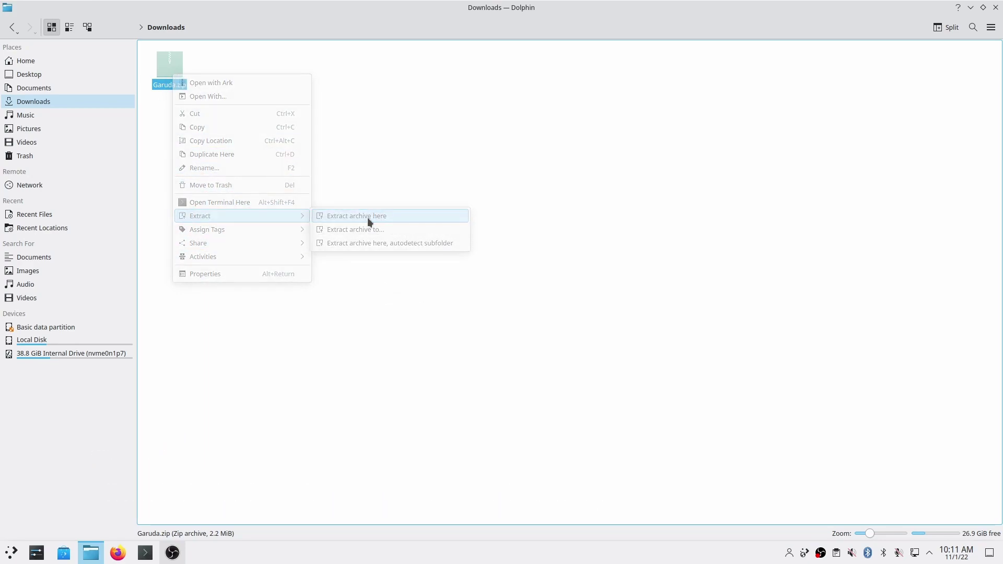
left_click(472, 176)
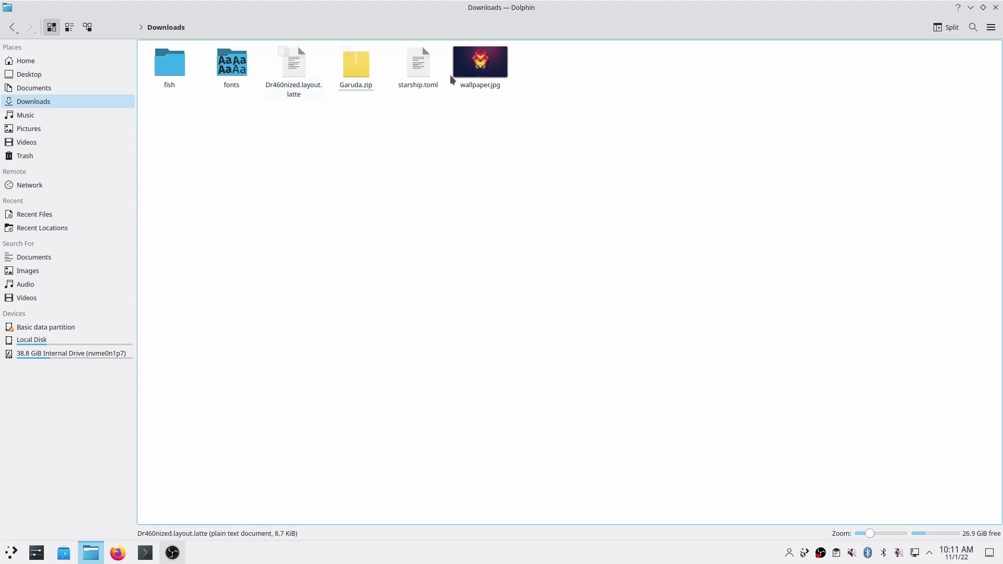
left_click(240, 71)
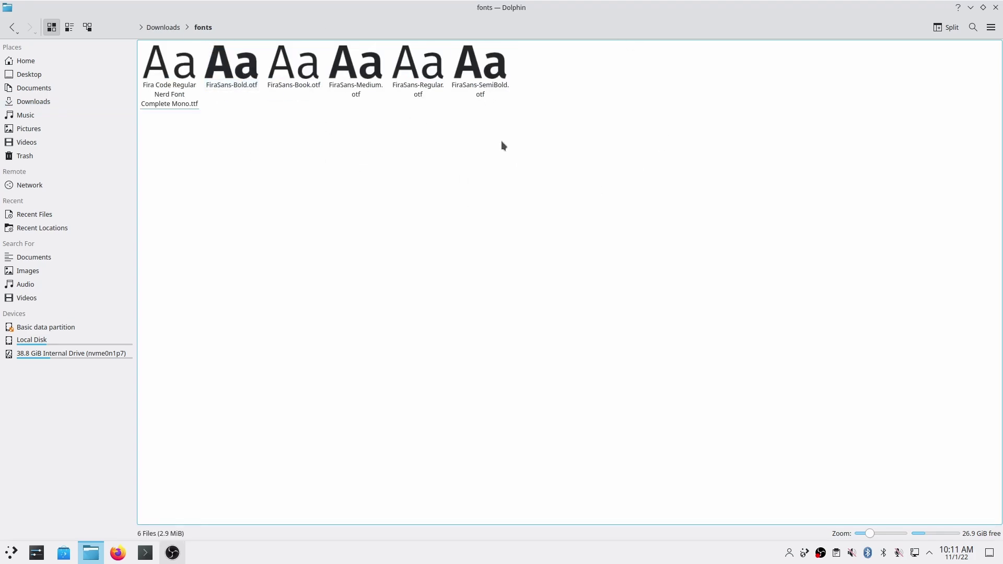
key("ctrl+a")
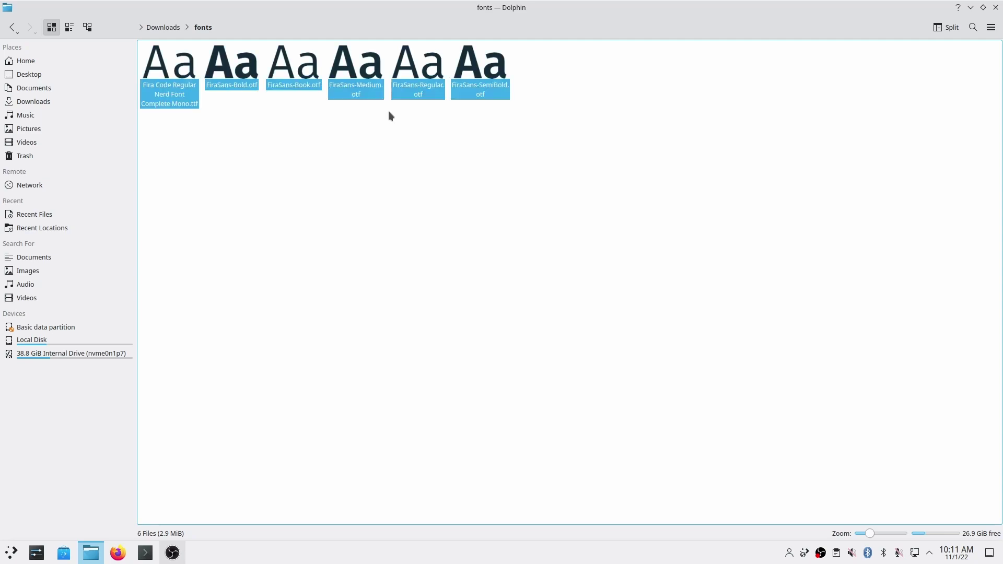
right_click(409, 73)
left_click(451, 127)
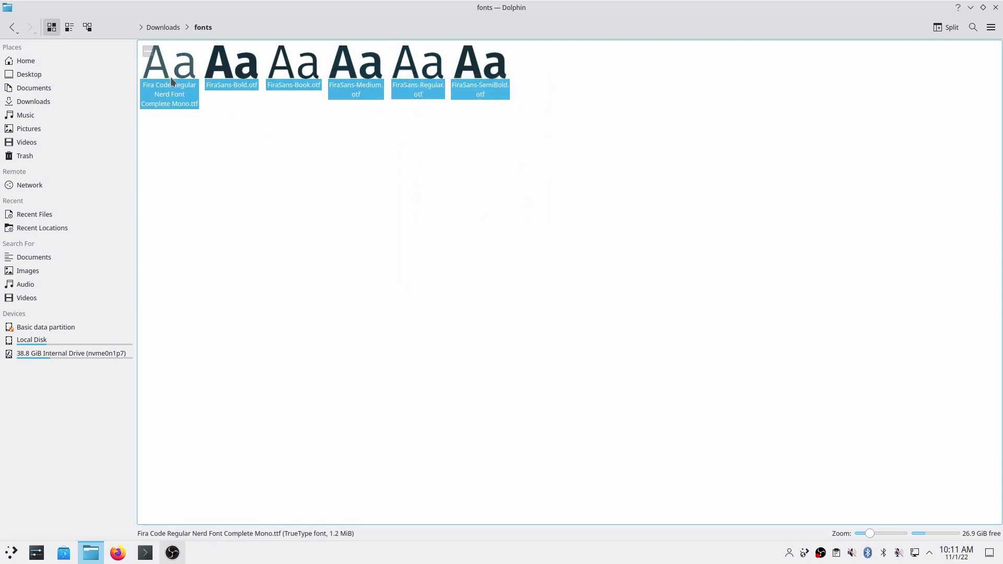
Create a hidden folder named .fonts in the Home folder.
left_click(43, 61)
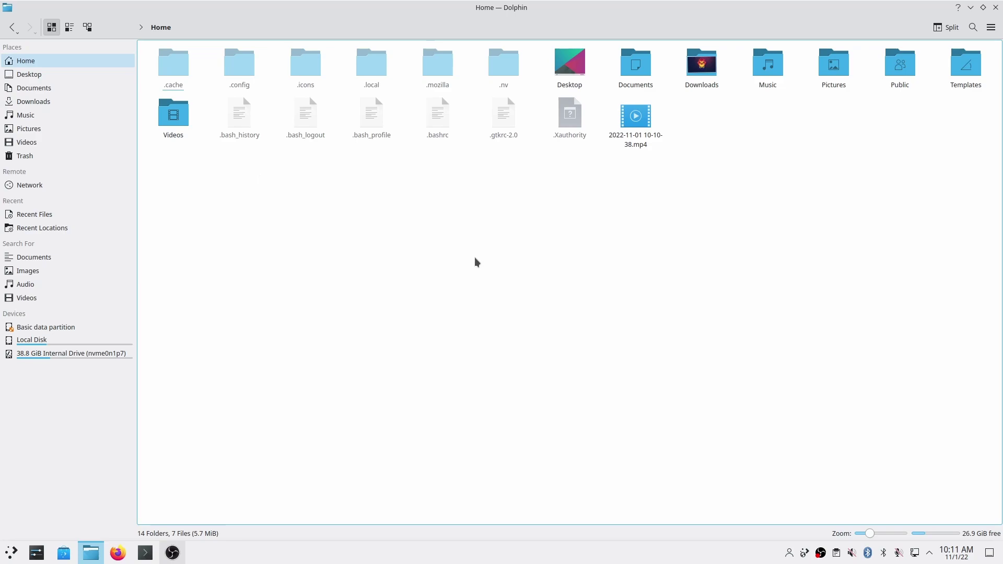
key("d")
right_click(381, 243)
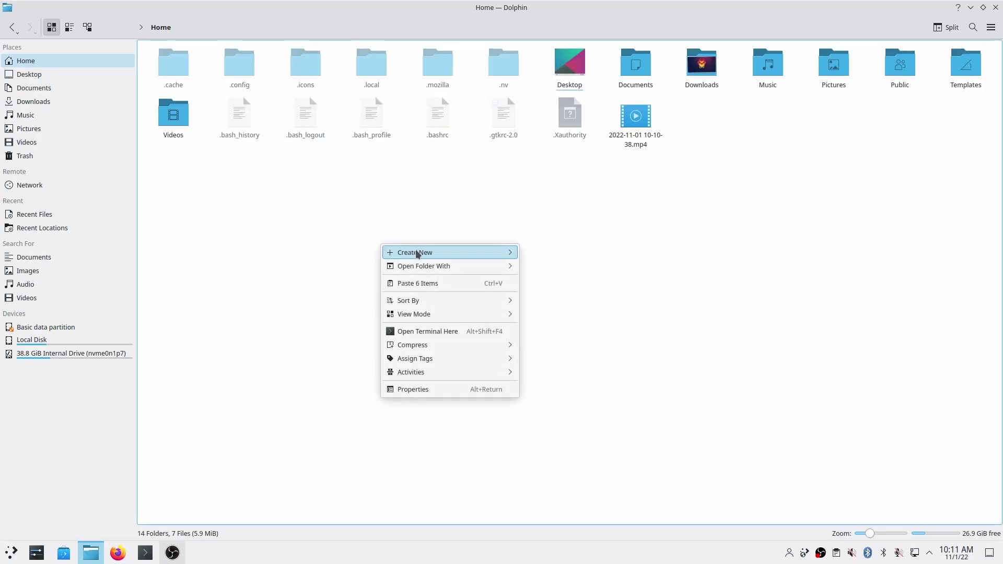
mouse_move(501, 254)
left_click(555, 254)
key("BackSpace")
type(".fonts")
key("Return")
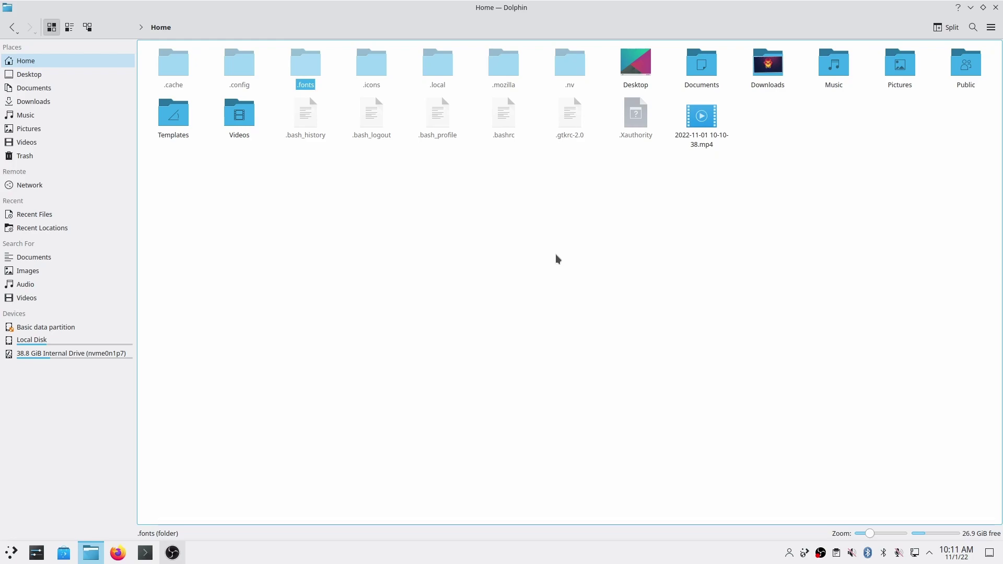
Paste the six font files into .fonts and close the file manager.
key("Return")
key("ctrl+v")
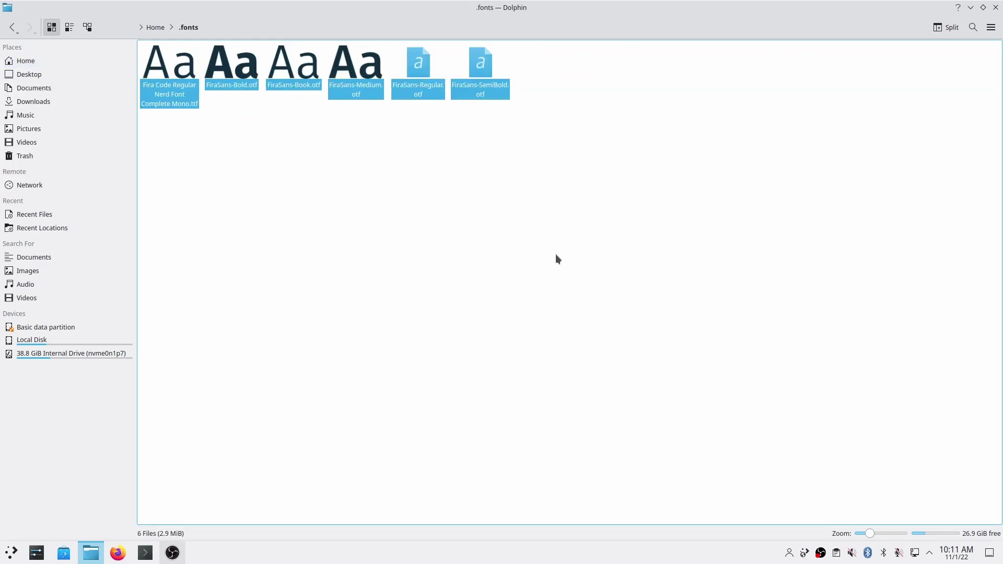
left_click(535, 221)
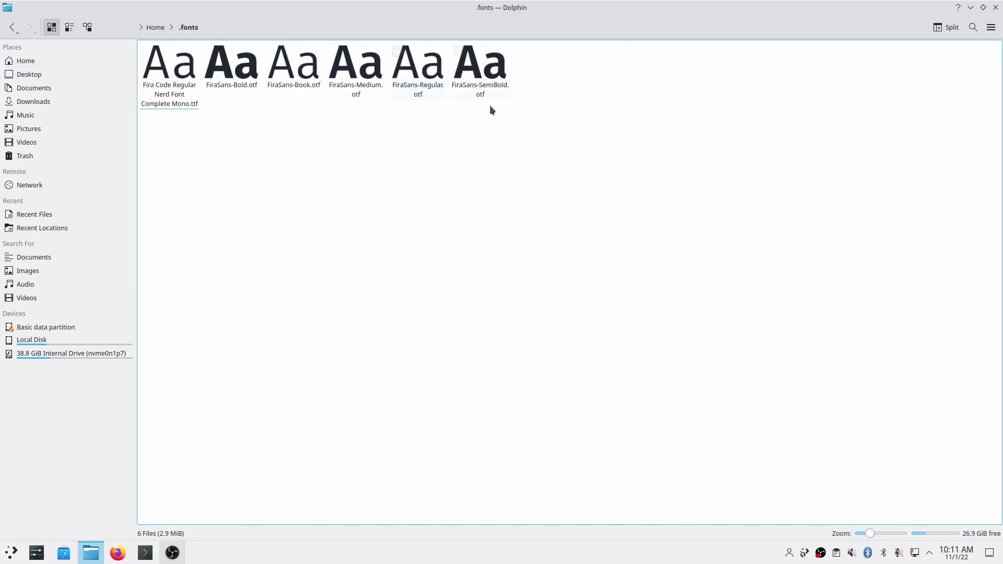
left_click(156, 22)
key("ctrl+q")
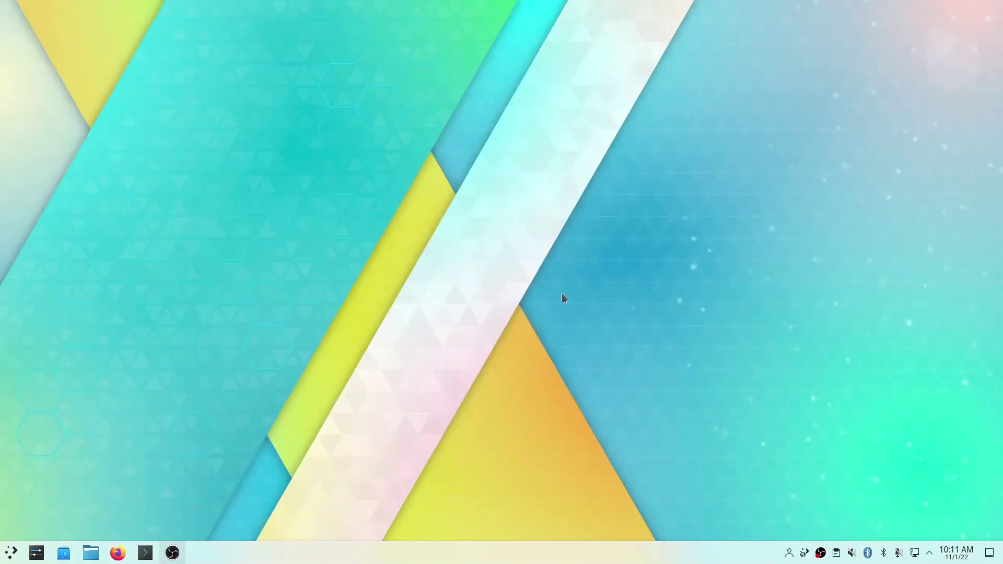
In Global Theme settings, search the downloadable theme catalogue for 'sweet kde'.
left_click(37, 552)
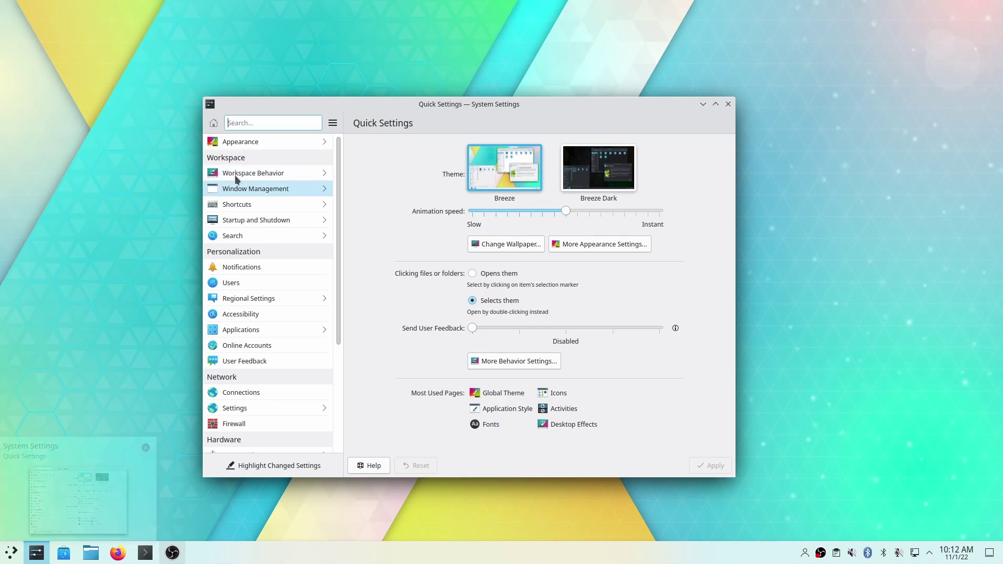
left_click(281, 143)
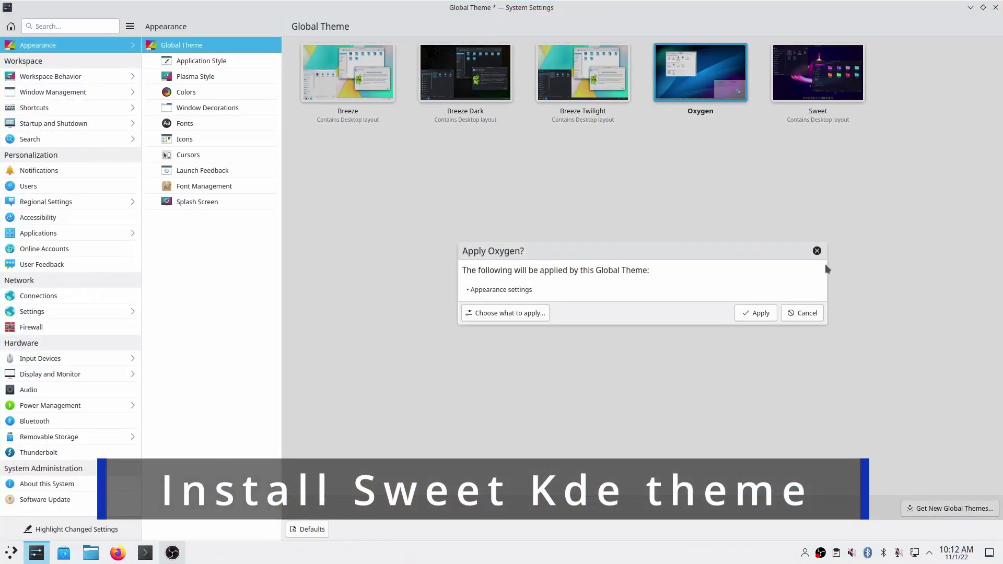
left_click(818, 251)
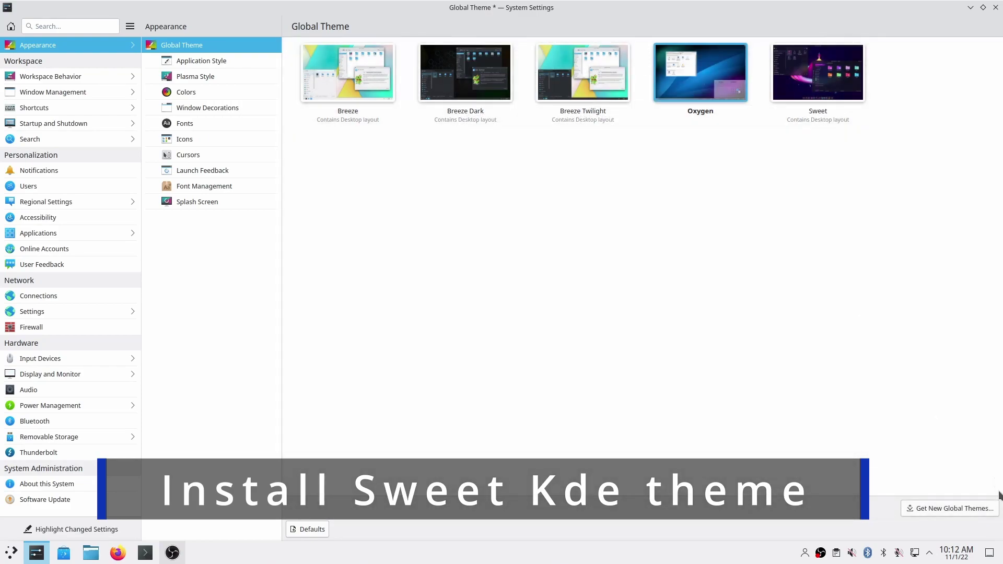
left_click(949, 507)
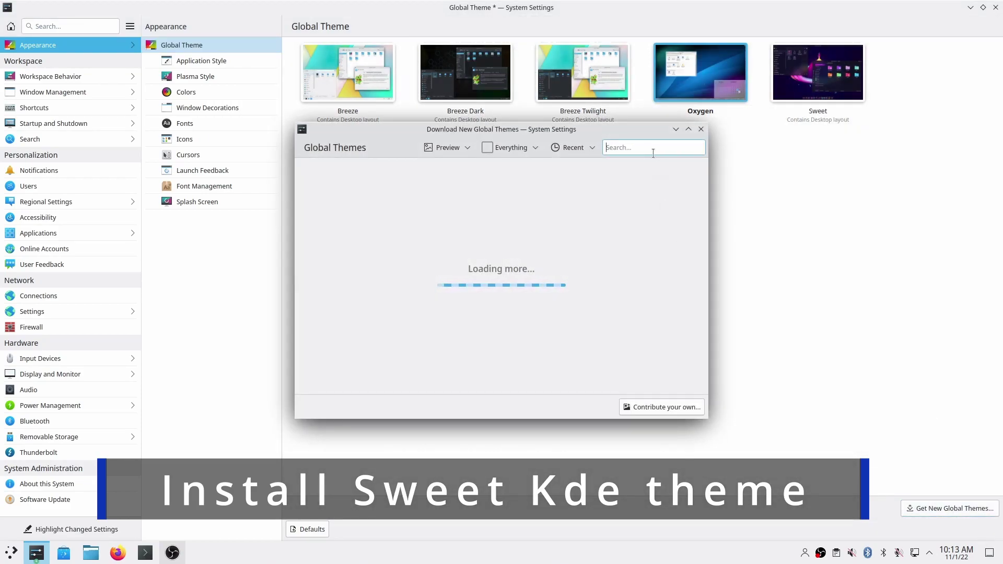
type("sweet kde")
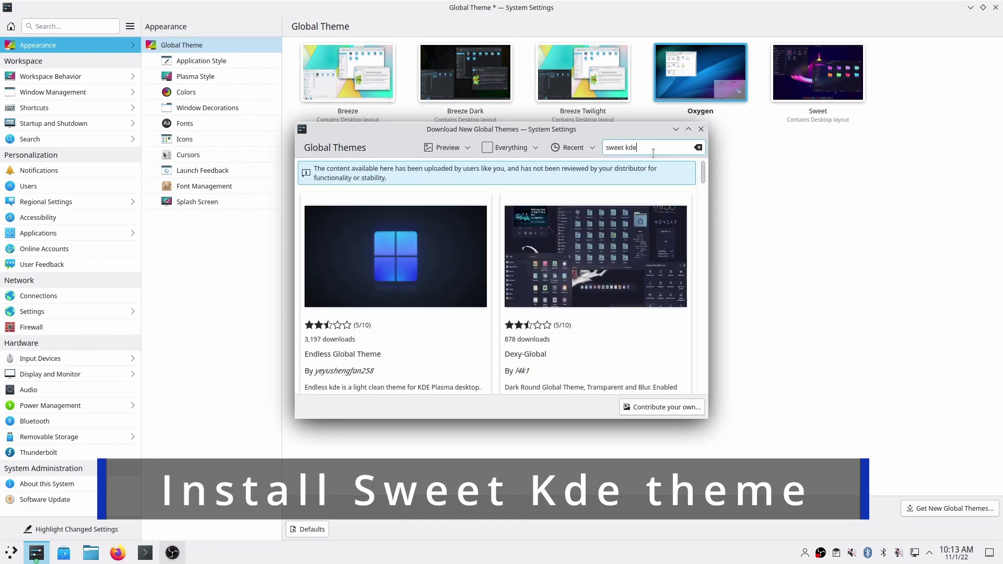
key("Return")
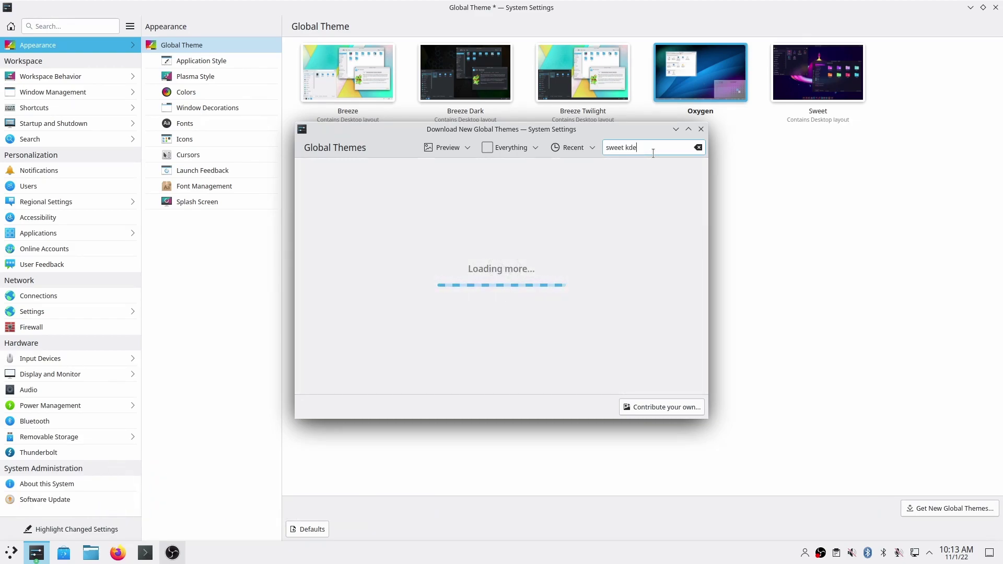
scroll(608, 312, "down", 2)
scroll(609, 312, "down", 1)
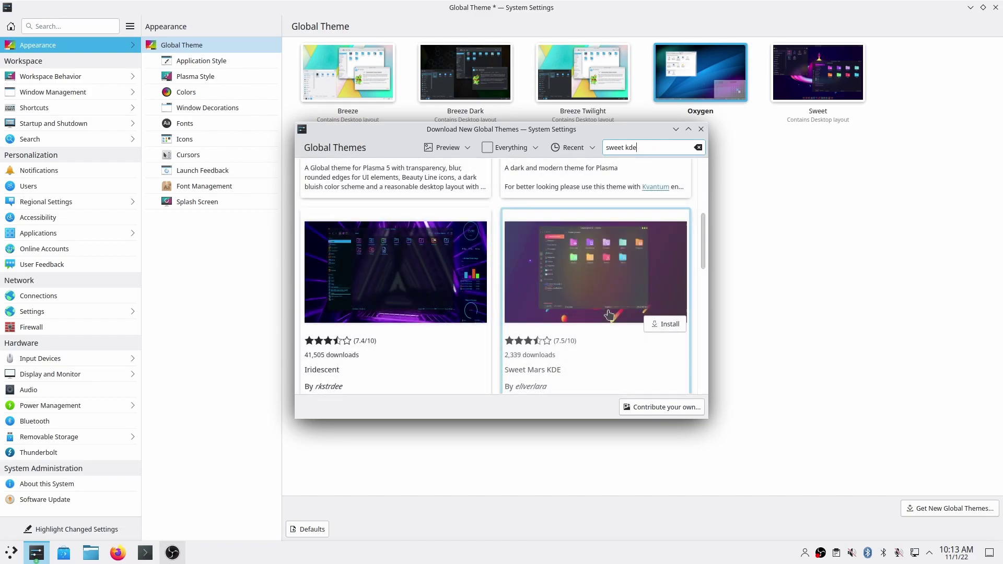
scroll(609, 313, "down", 4)
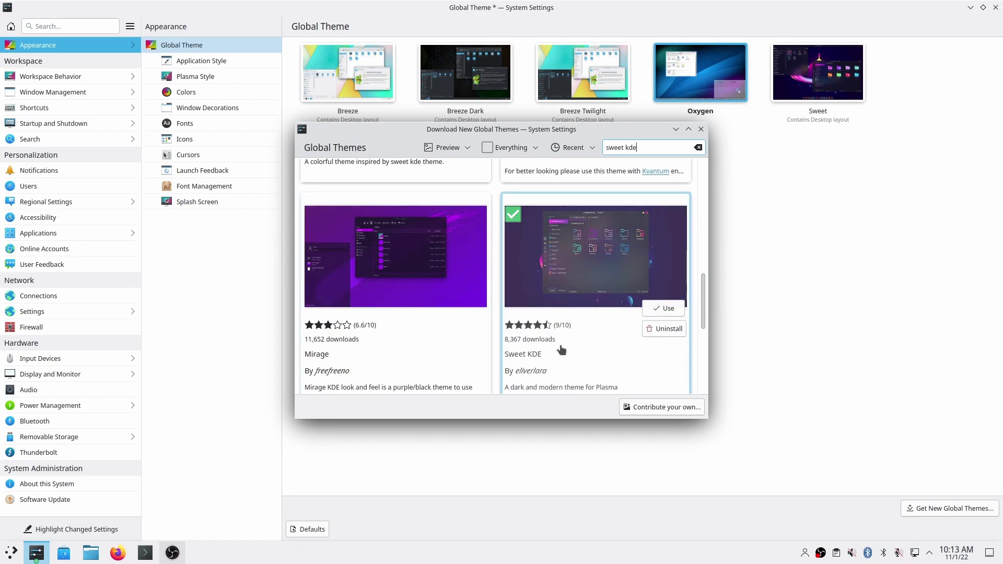
Use the Sweet KDE global theme and apply its appearance settings.
left_click(701, 130)
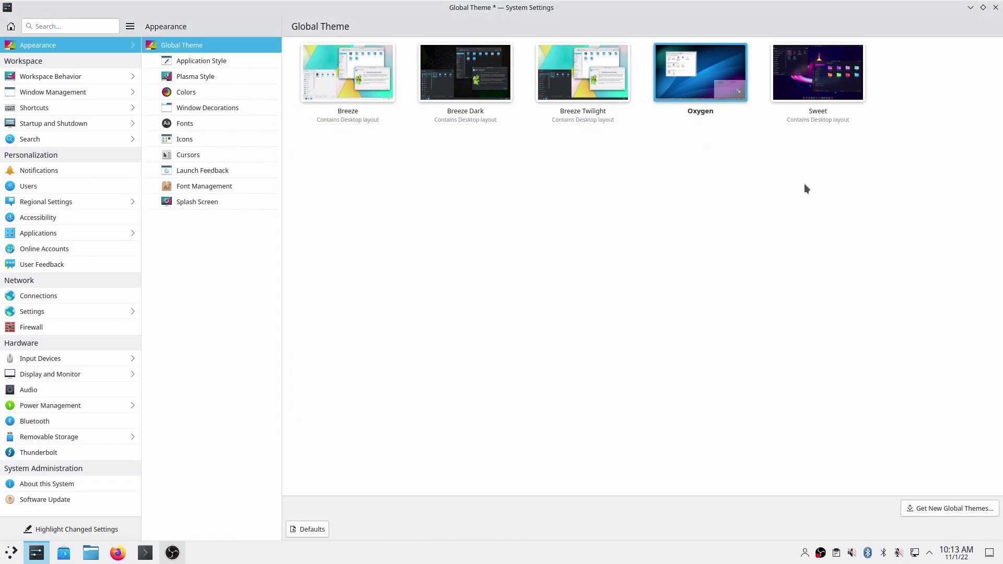
left_click(813, 74)
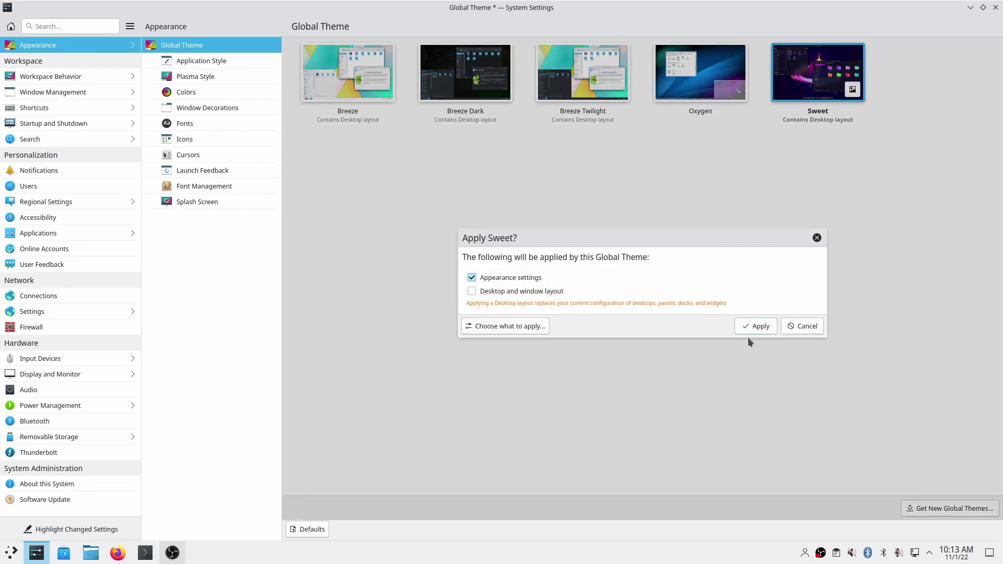
left_click(759, 327)
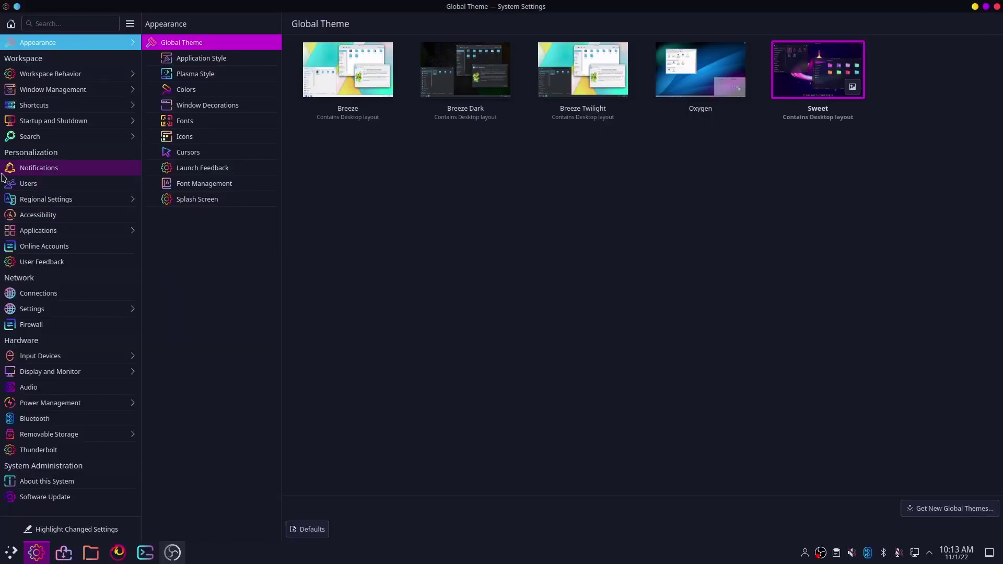
Search the GNOME/GTK application style catalogue for 'sweet'.
left_click(213, 58)
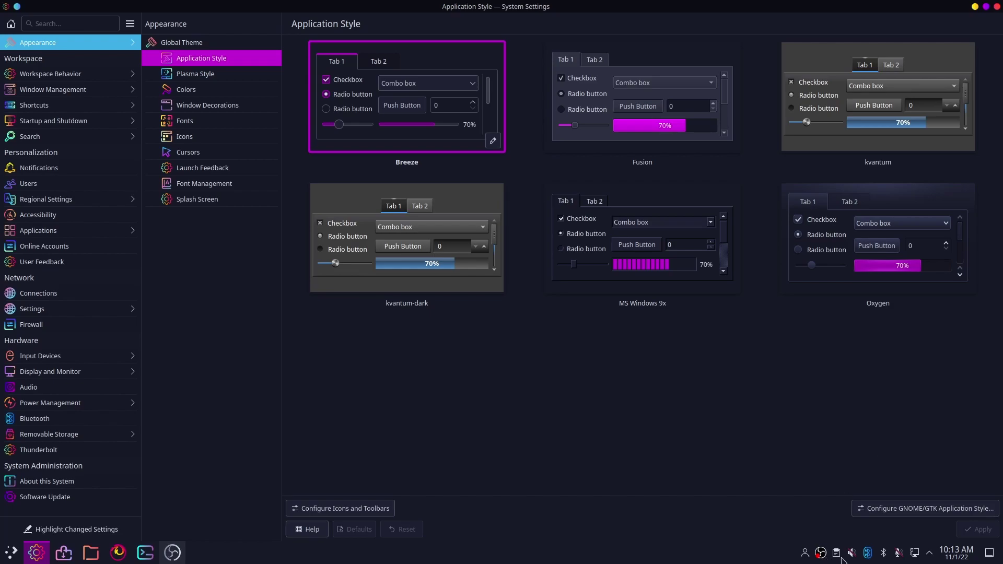
left_click(894, 510)
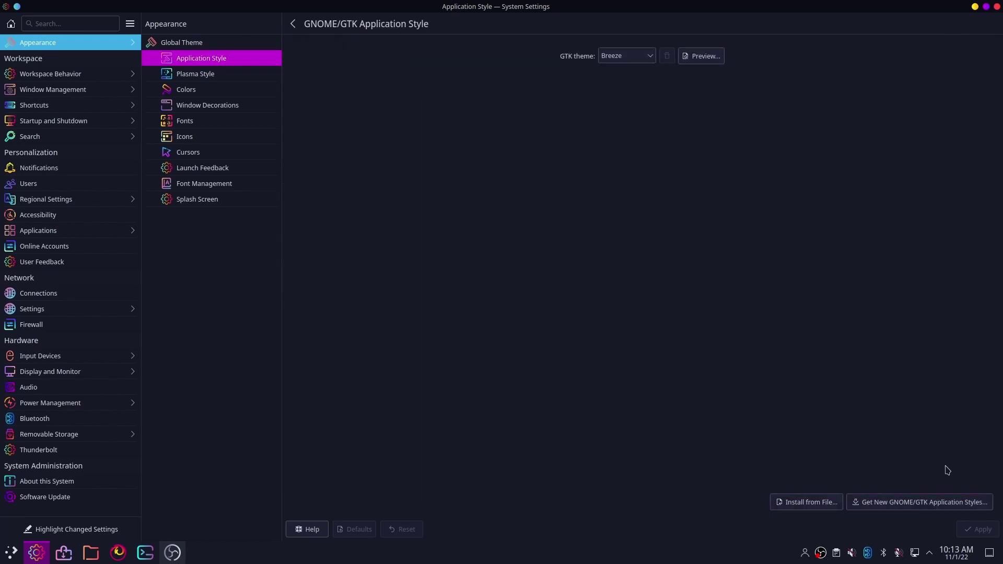
left_click(906, 502)
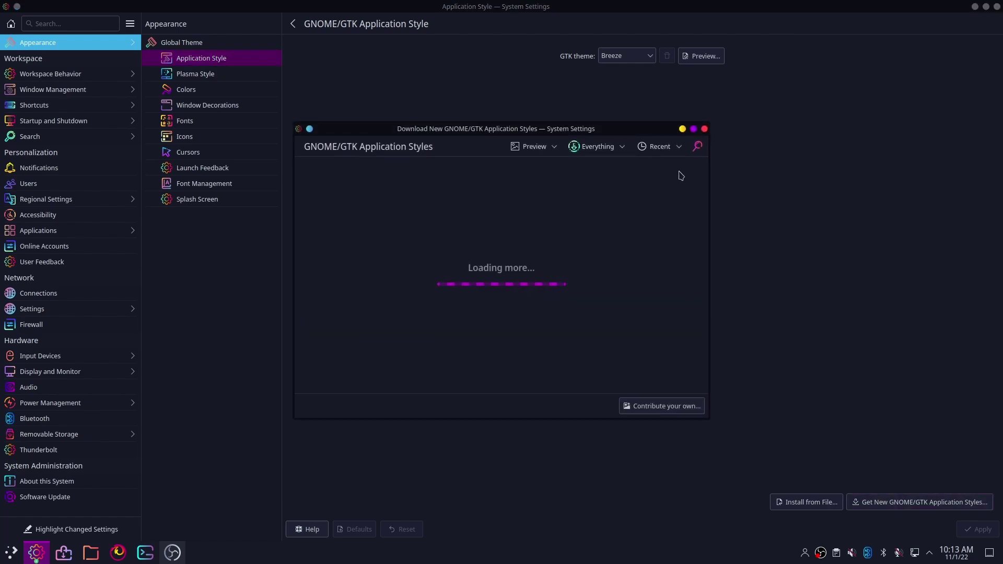
left_click(699, 147)
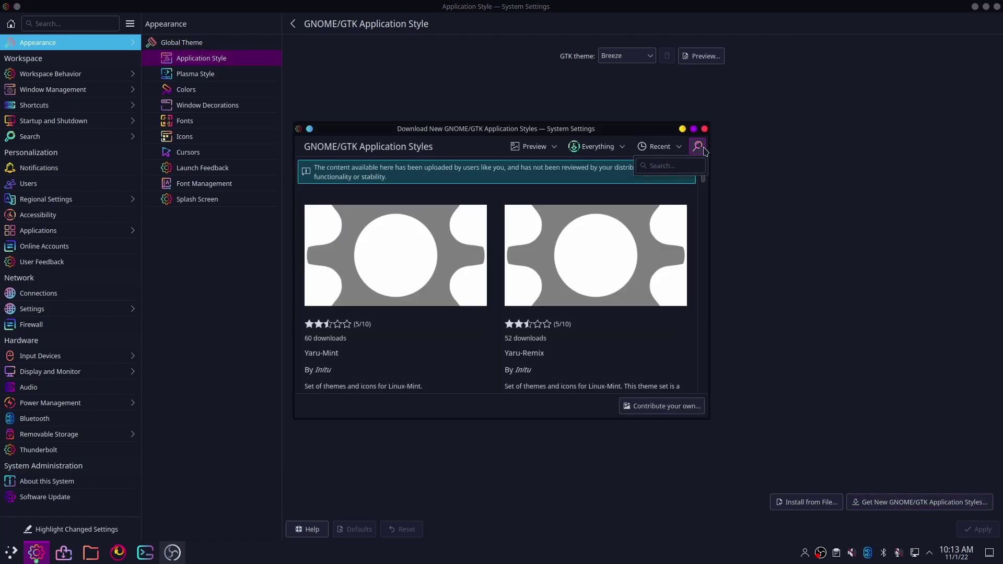
type("sweet")
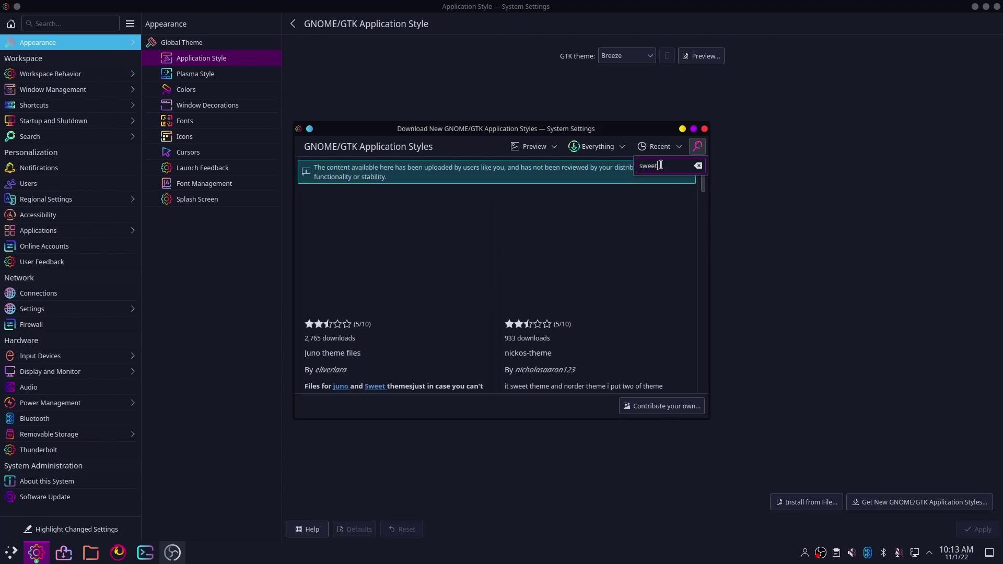
scroll(521, 350, "down", 10)
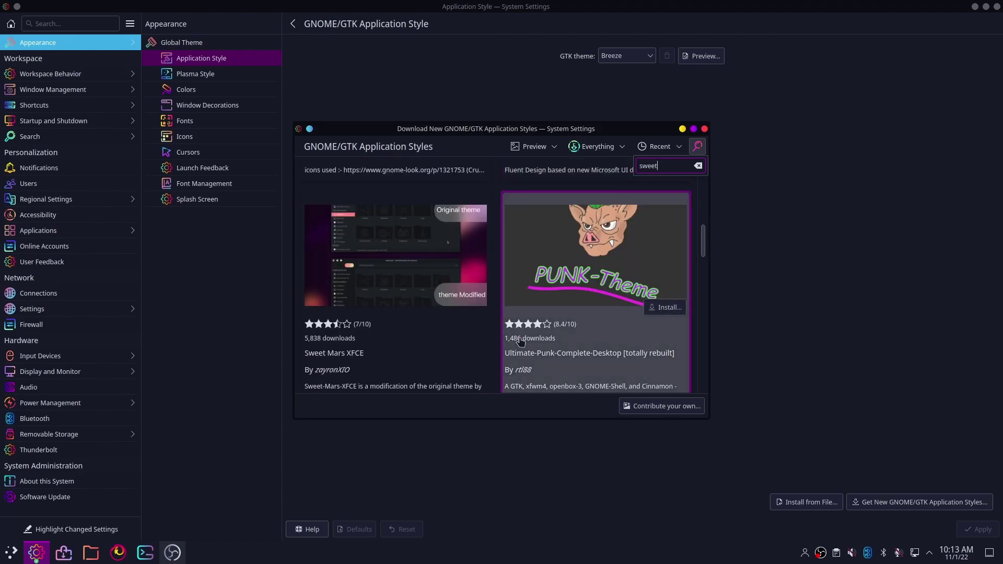
scroll(528, 346, "down", 5)
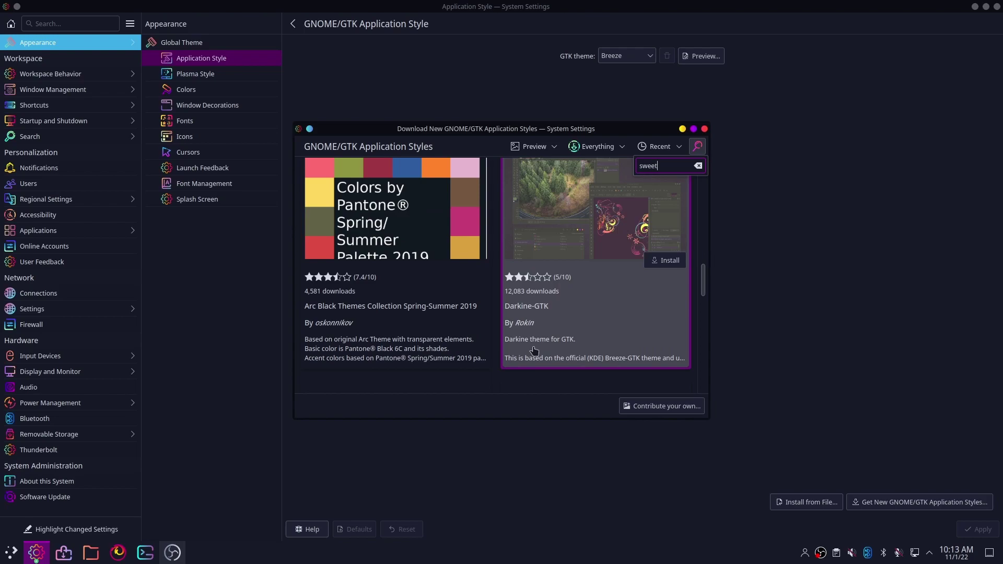
key("Return")
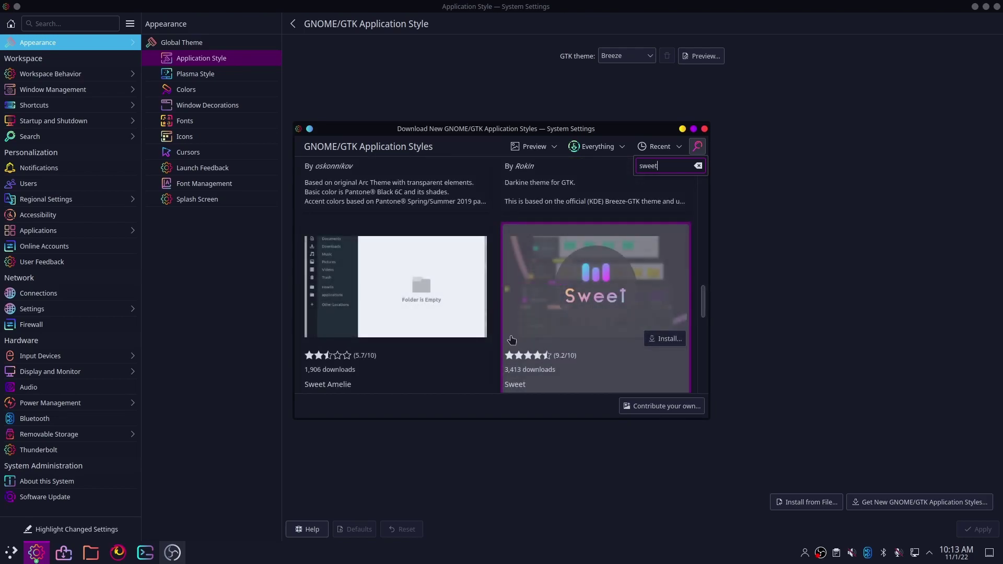
Install the Sweet-Dark-v40 GTK theme variant and close the download window.
scroll(517, 344, "down", 2)
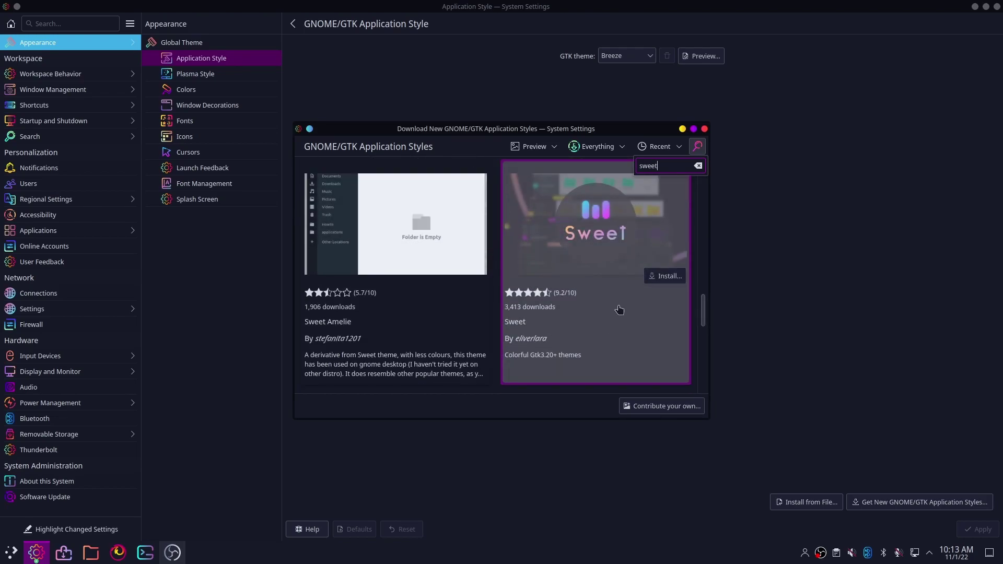
left_click(673, 277)
left_click(674, 277)
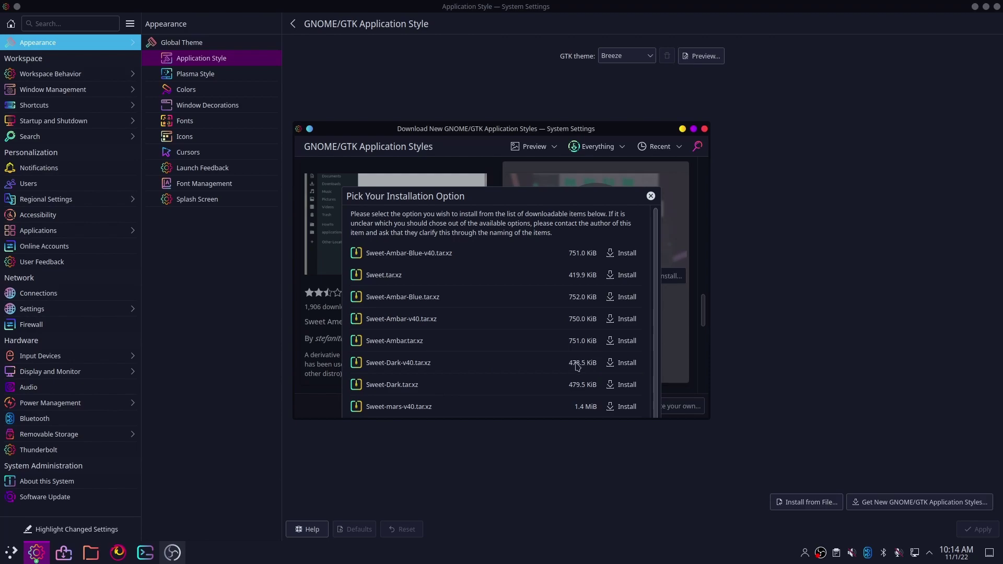
left_click(627, 364)
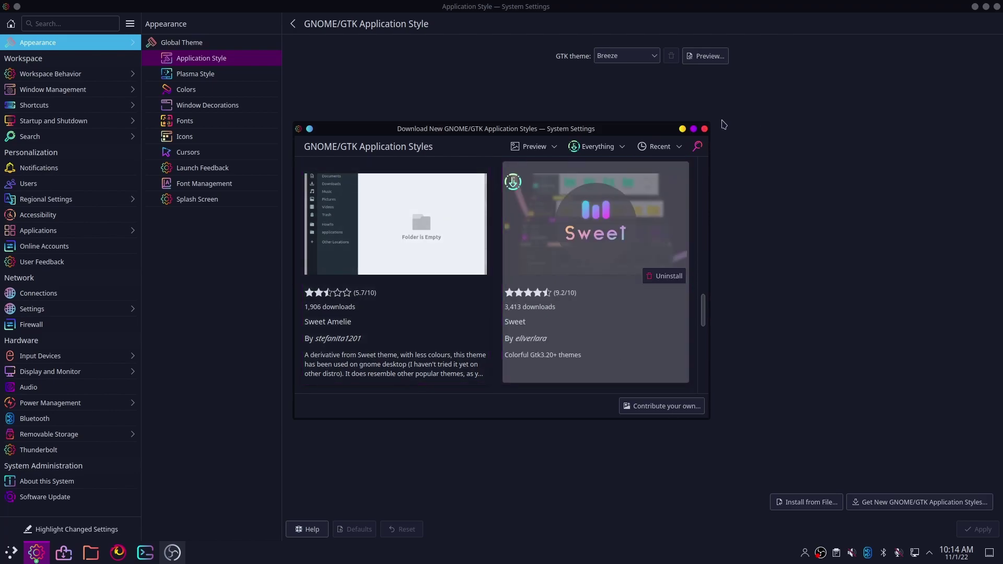
left_click(704, 129)
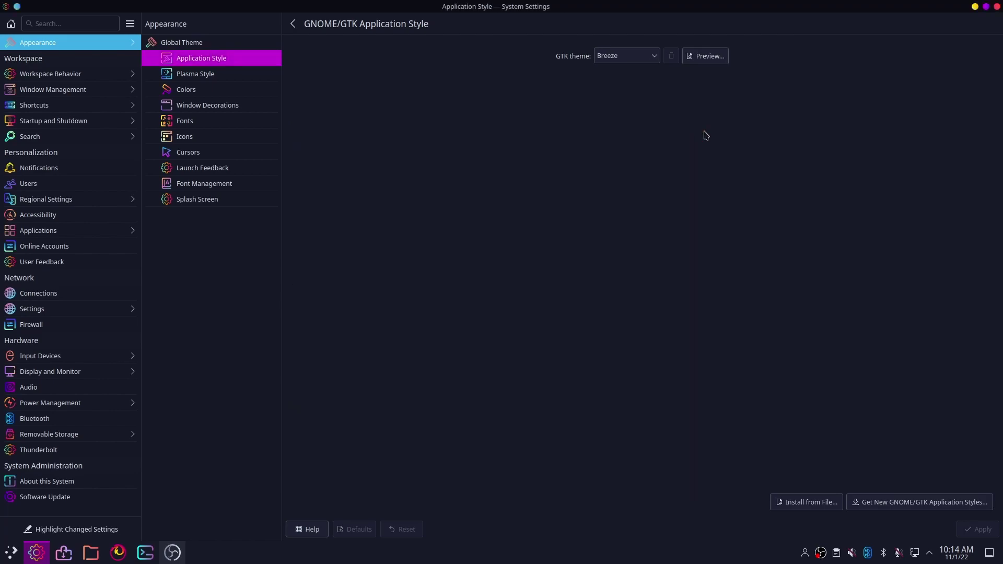
Select Sweet-Dark-v40 as the GTK theme and apply it.
left_click(651, 62)
left_click(638, 111)
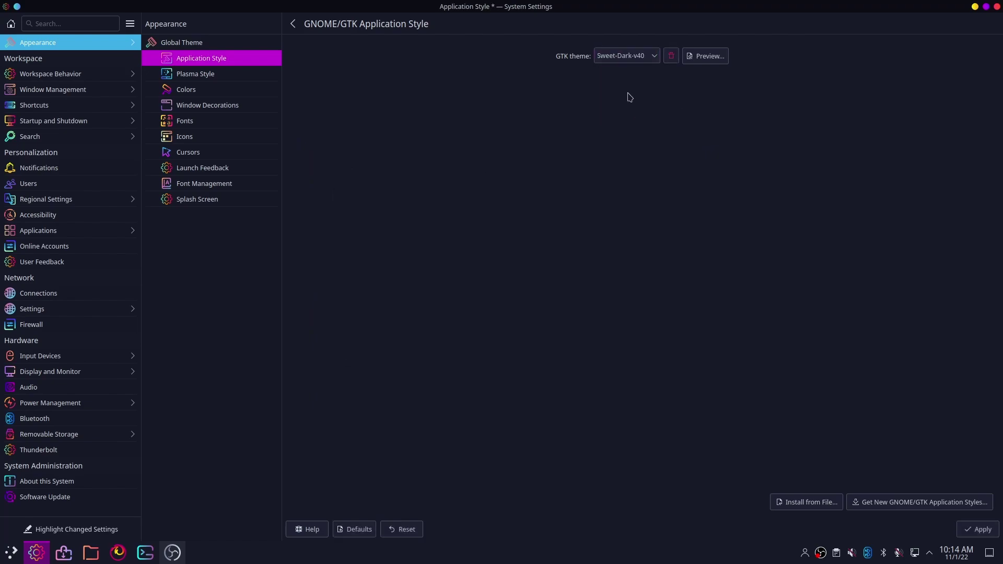
left_click(975, 532)
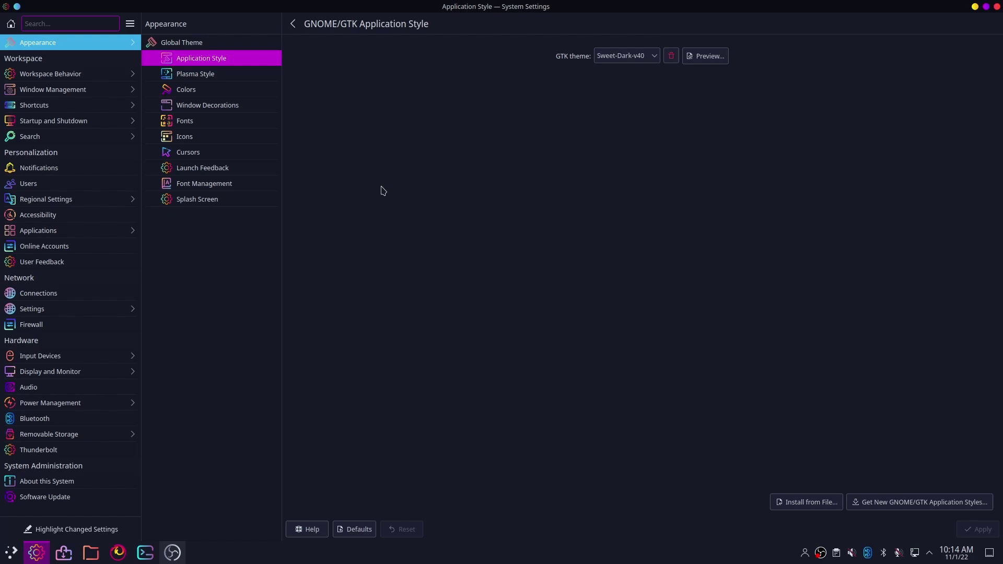
left_click(257, 105)
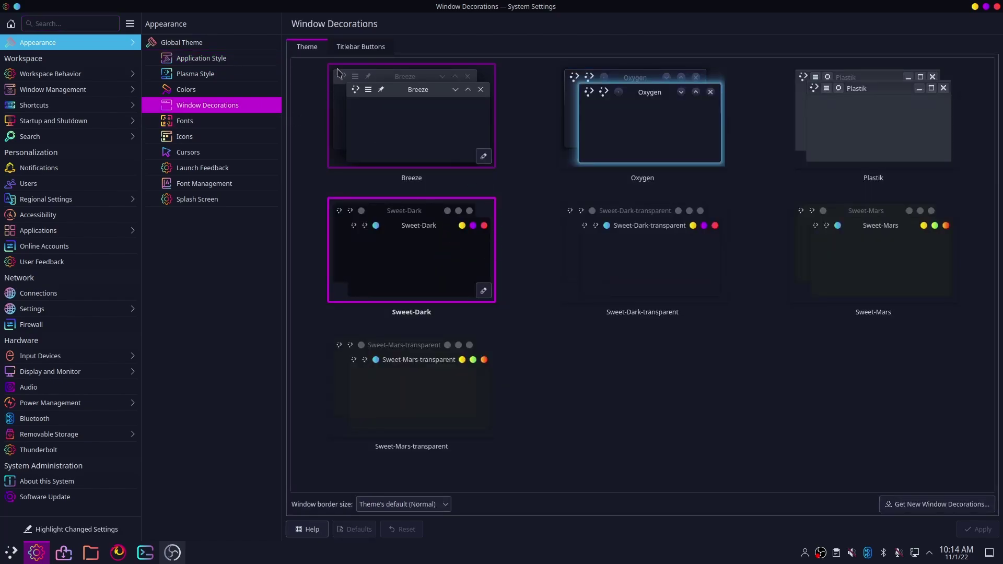
Remove the More actions button, move maximize and close to the titlebar's left end, and apply.
left_click(372, 48)
mouse_move(303, 71)
left_mouse_down()
mouse_move(380, 193)
mouse_move(869, 70)
mouse_move(927, 69)
mouse_move(917, 144)
mouse_move(953, 69)
mouse_move(308, 71)
left_mouse_up()
left_click_drag(961, 72, 317, 80)
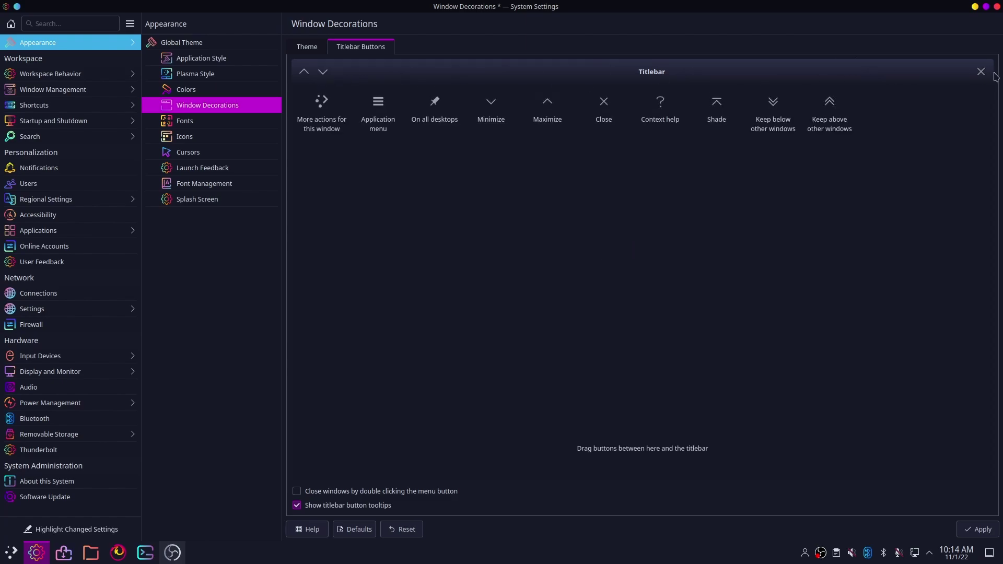
left_click_drag(981, 71, 331, 74)
left_click(984, 531)
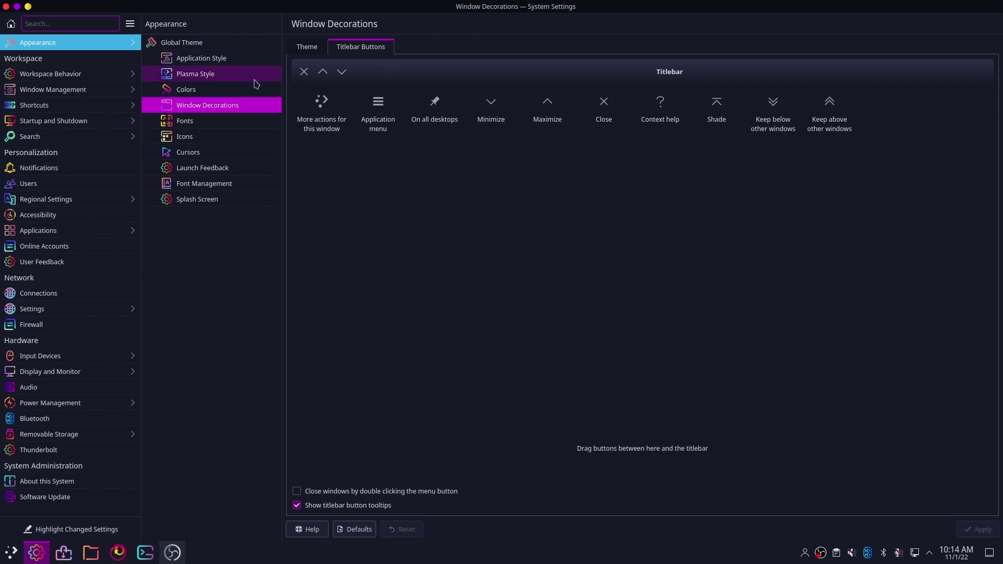
left_click(198, 129)
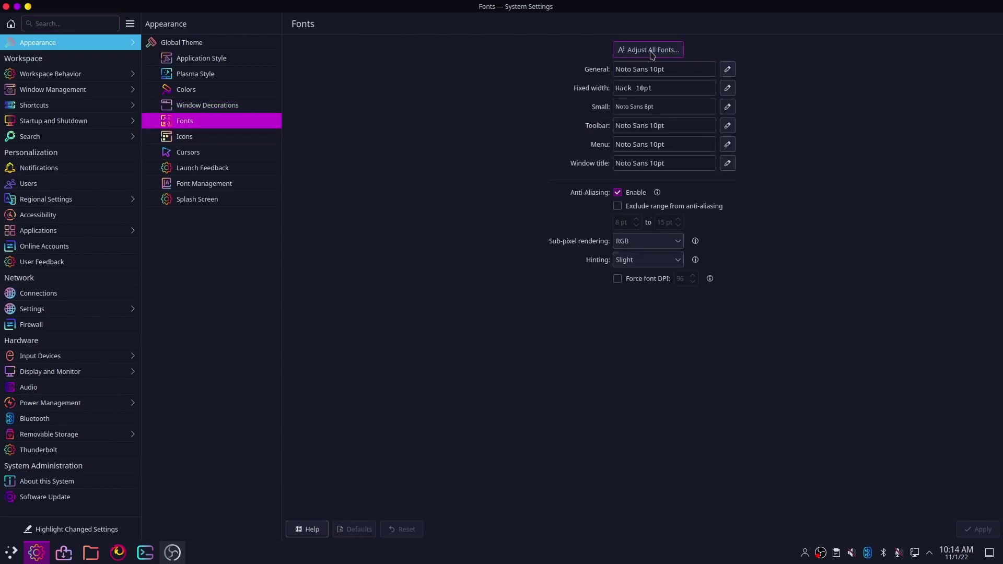
Set all fonts to Fira Sans Regular, size 11, and apply.
left_click(652, 52)
left_click(331, 140)
left_click(360, 199)
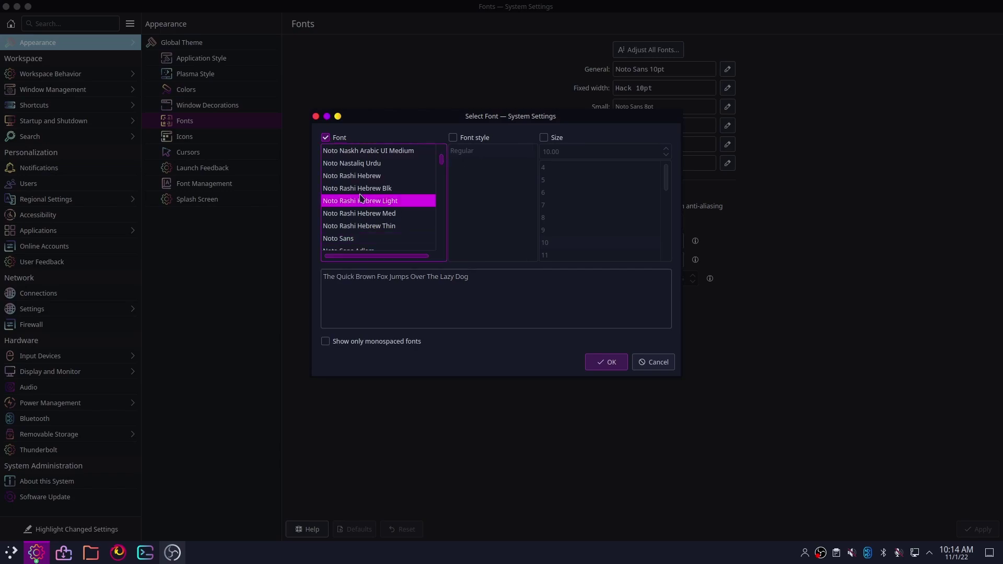
key("f")
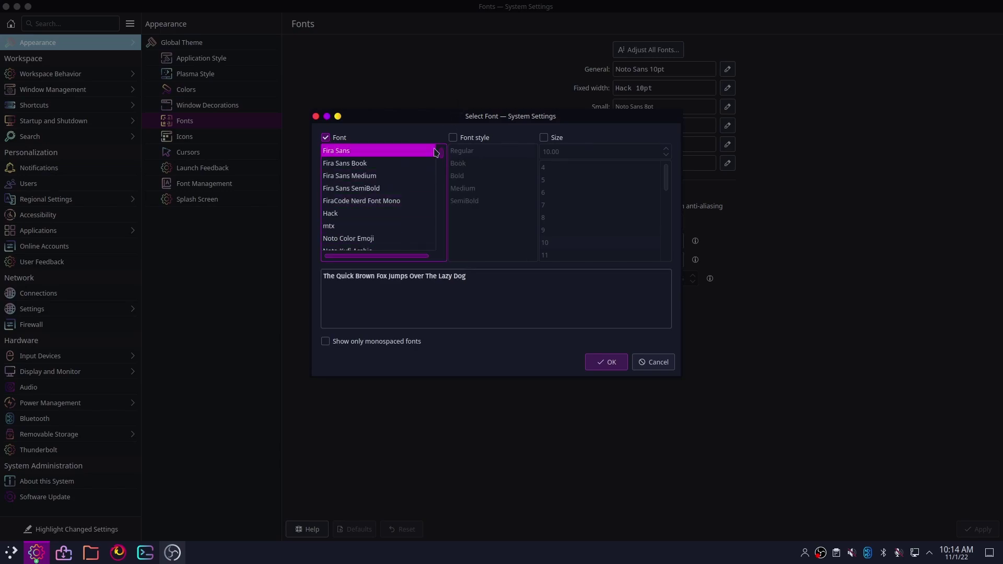
left_click(472, 138)
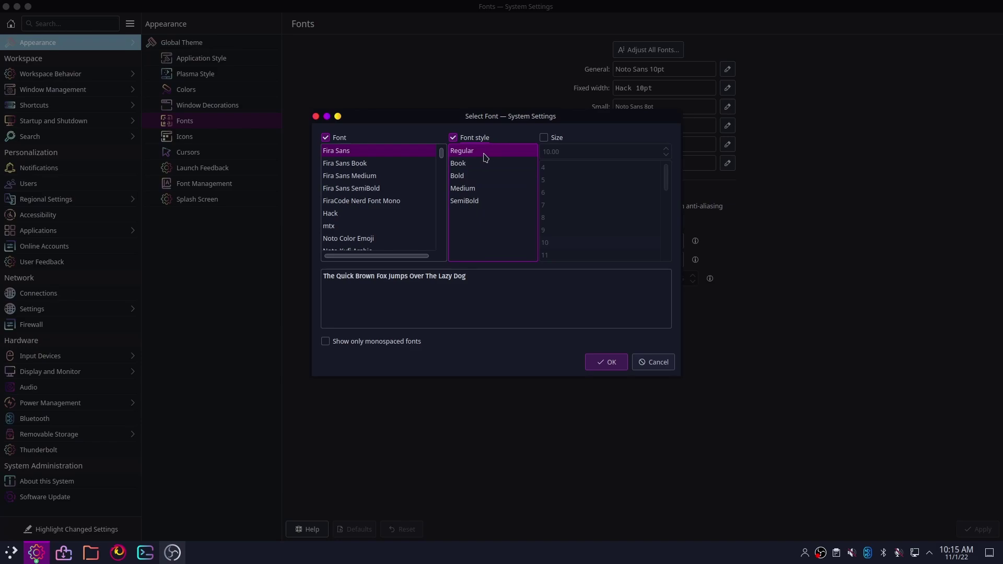
left_click(557, 138)
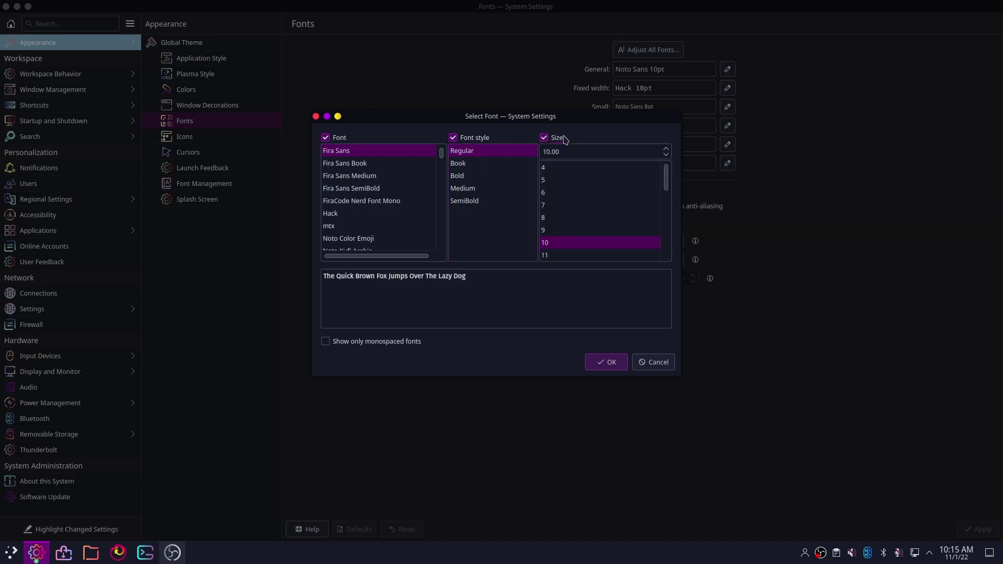
left_click(590, 256)
left_click(591, 365)
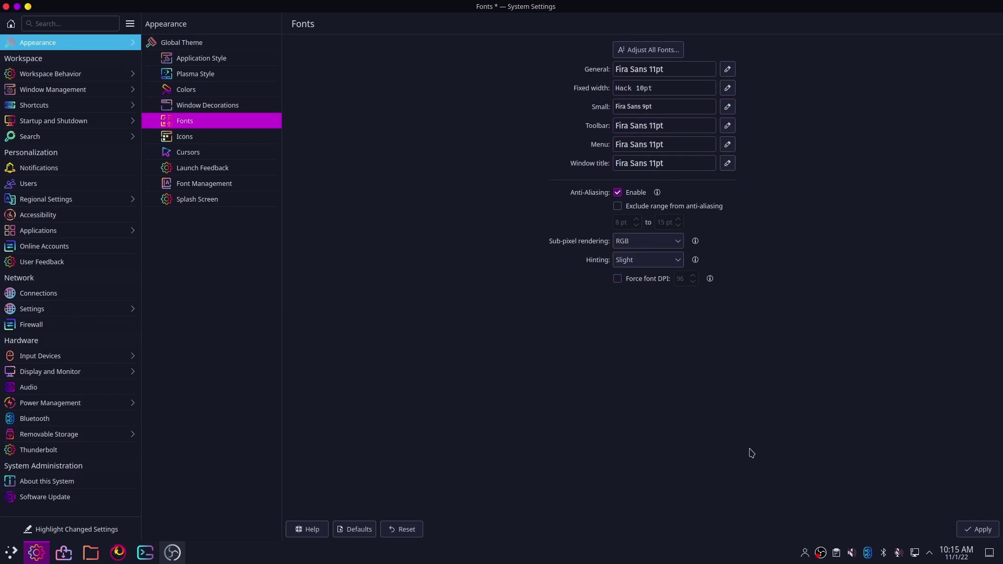
left_click(977, 529)
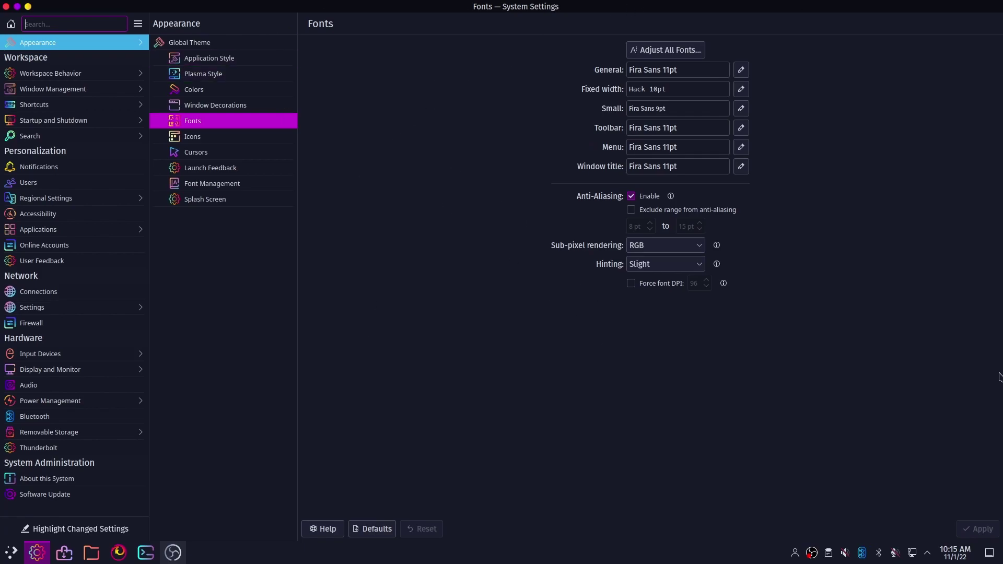
Download the BeautyLine icon theme and apply it as the system icon set.
left_click(218, 140)
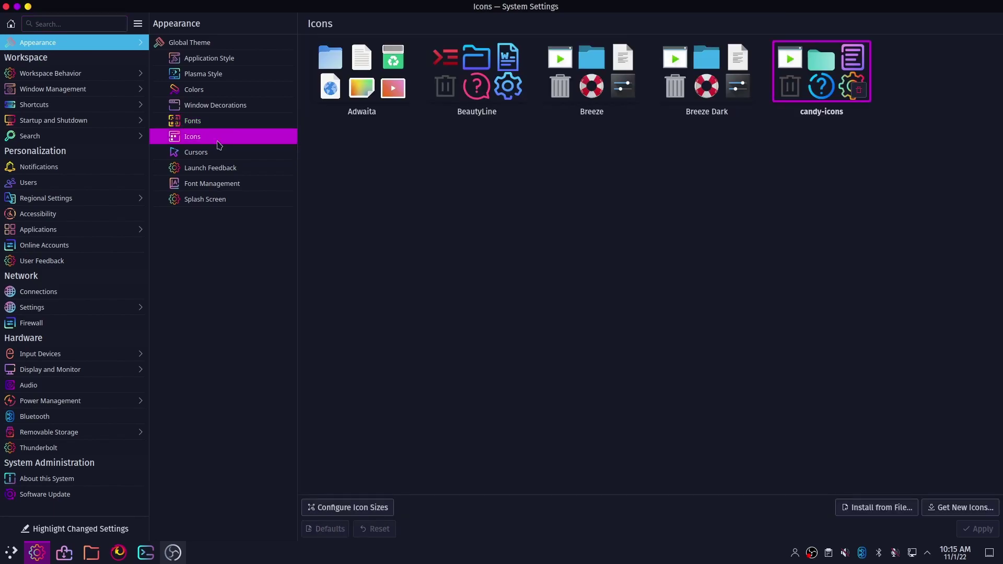
left_click(963, 508)
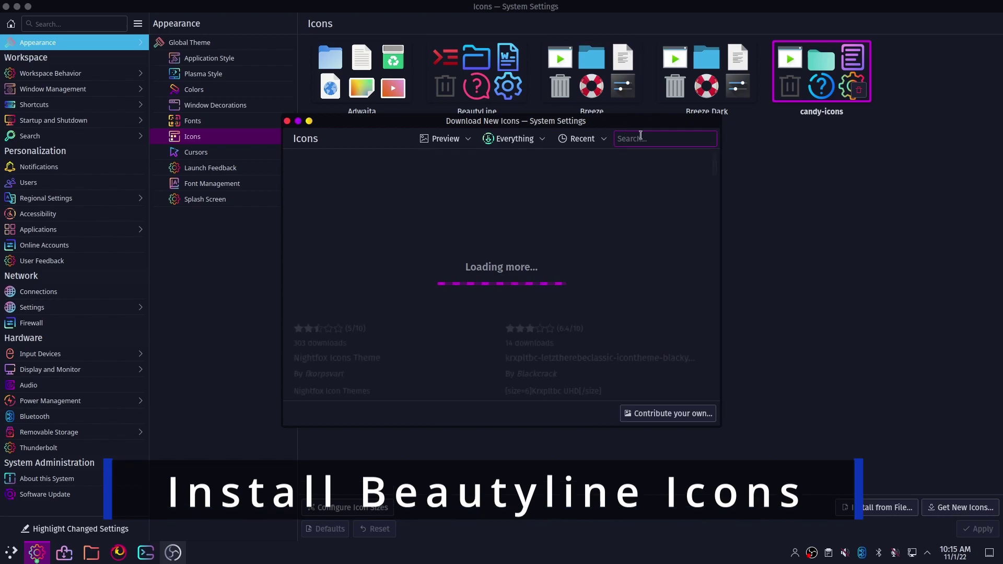
type("beautyline")
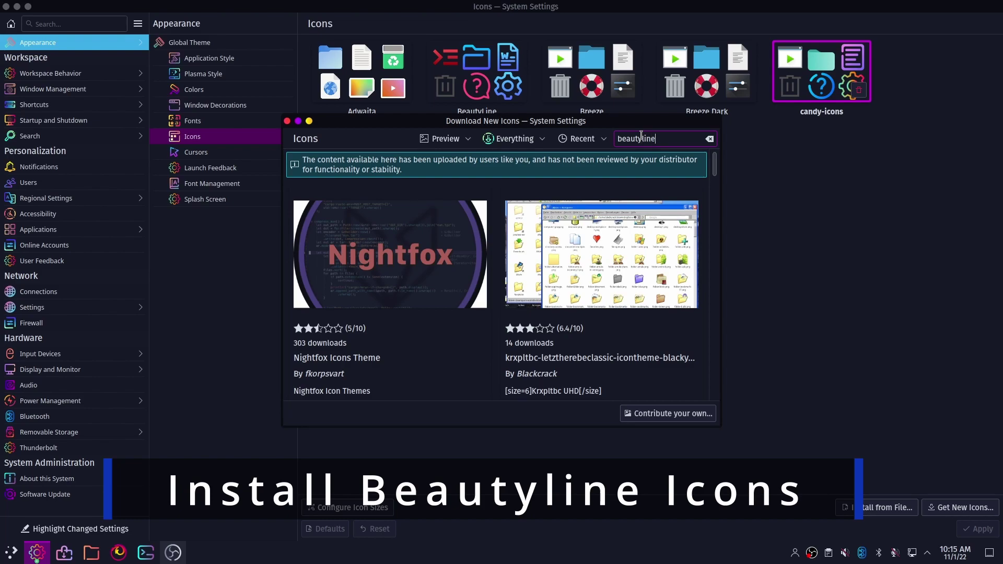
key("Return")
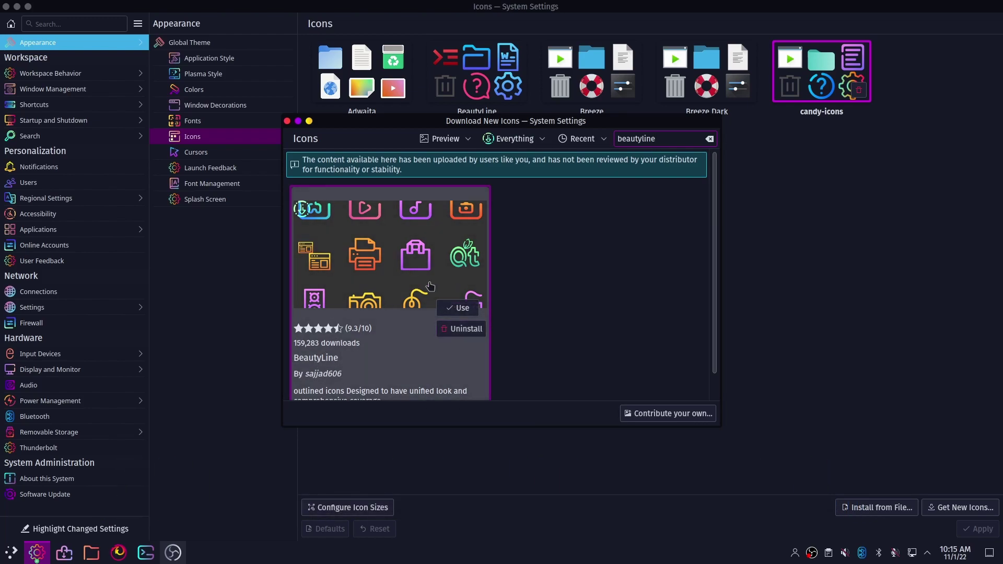
left_click(287, 121)
left_click(485, 97)
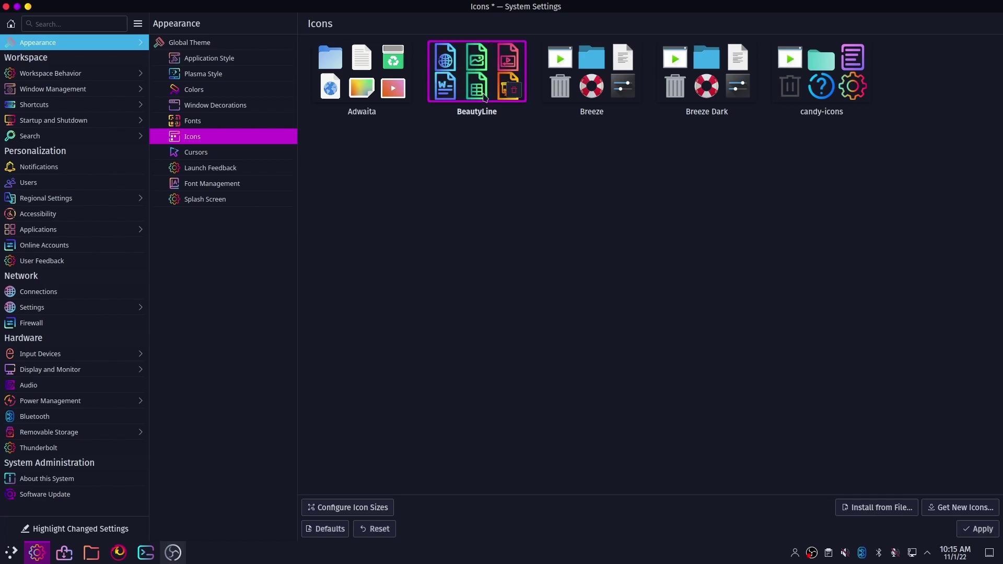
left_click(985, 533)
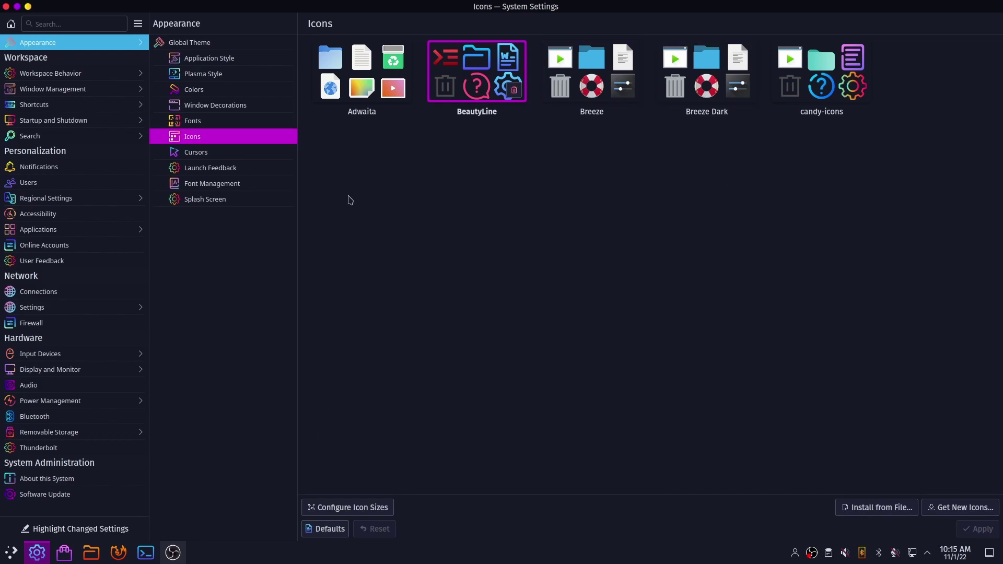
left_click(205, 200)
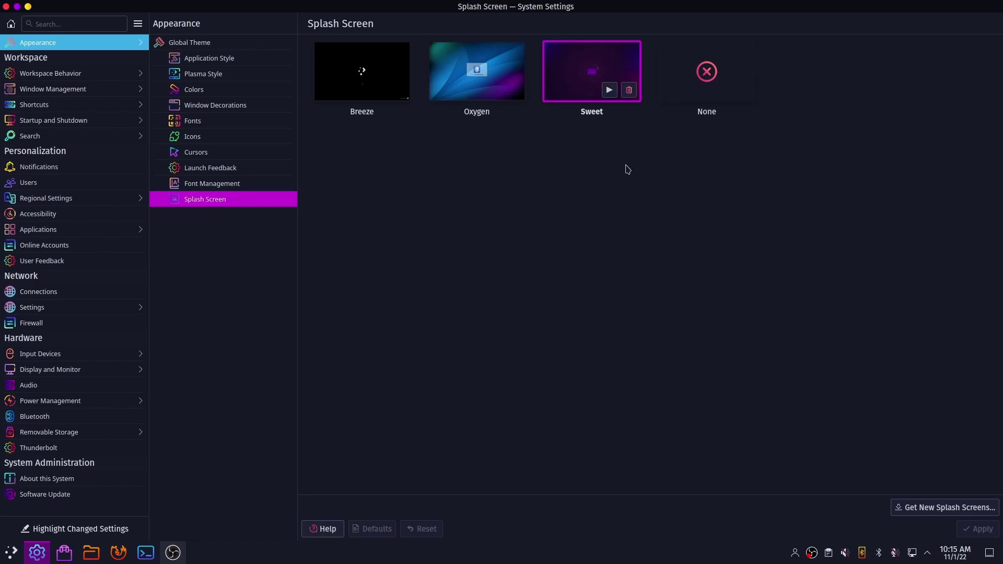
Set the splash screen to None, apply, and go to Workspace Behavior.
left_click(705, 76)
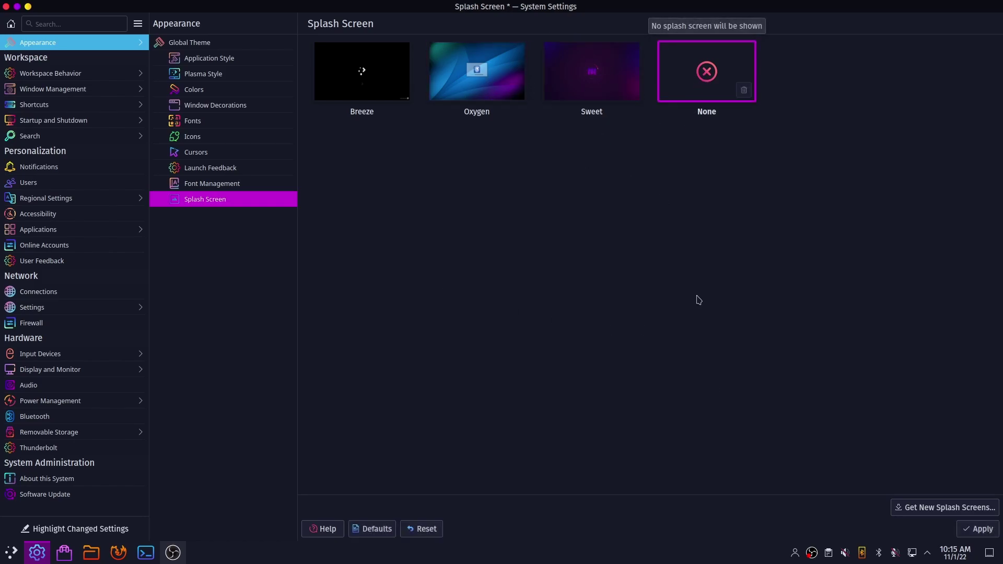
left_click(981, 529)
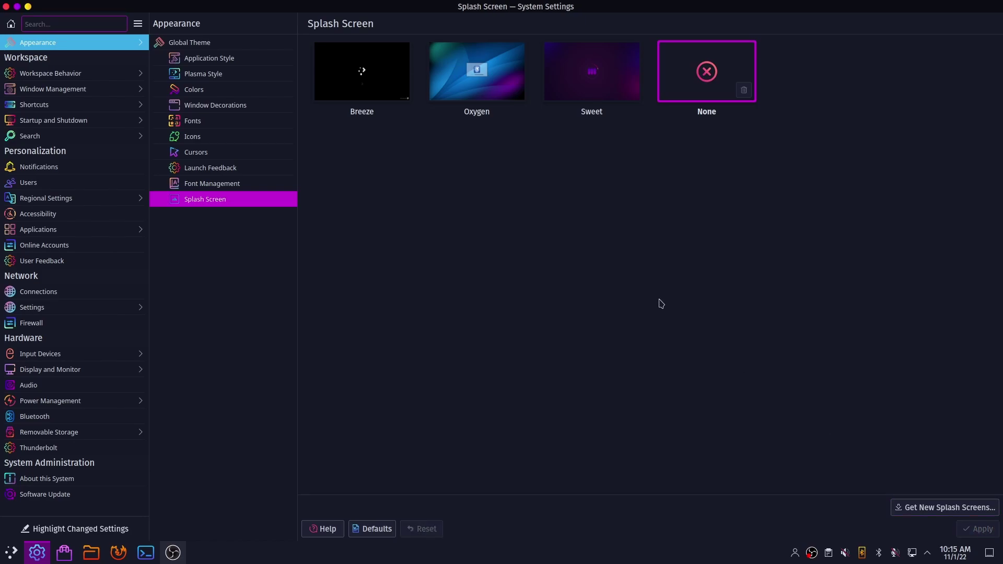
left_click(42, 73)
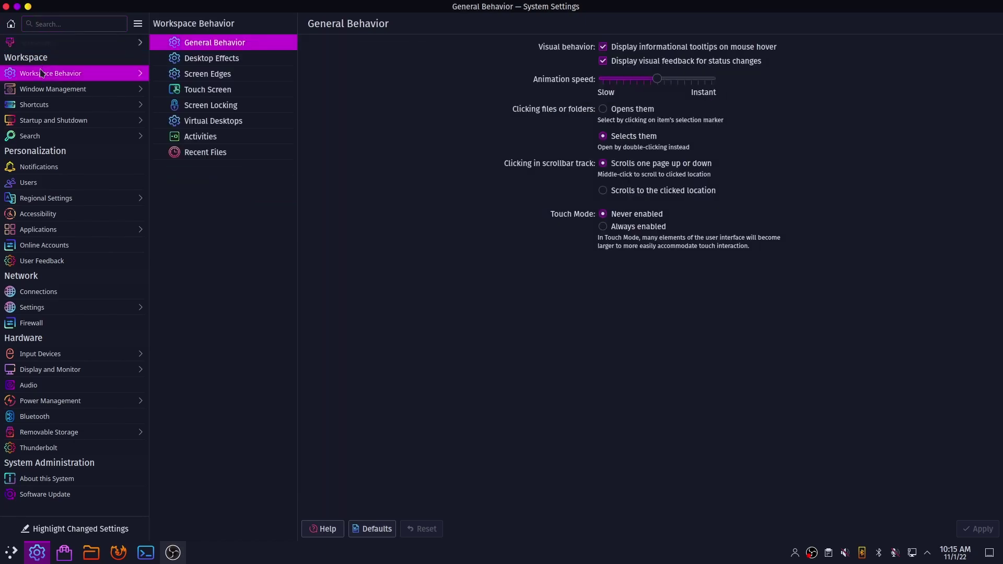
Enable the Wobbly Windows desktop effect with default options and apply it.
left_click(188, 59)
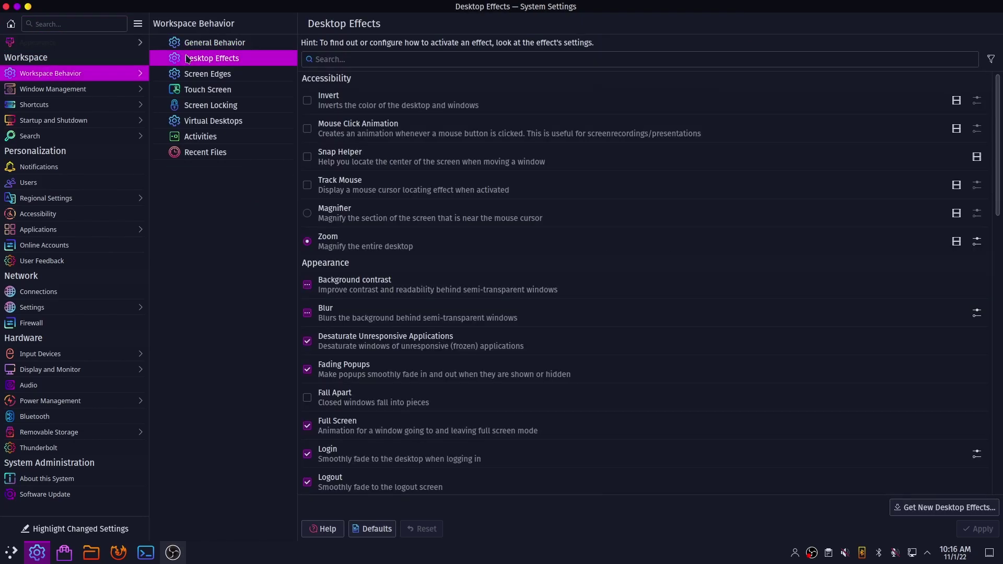
left_click(323, 58)
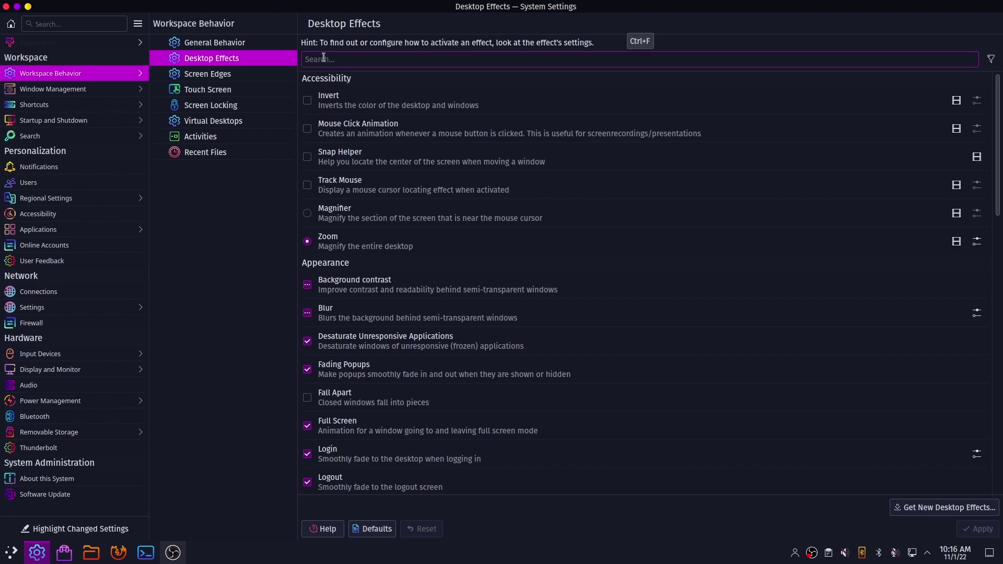
type("wobb")
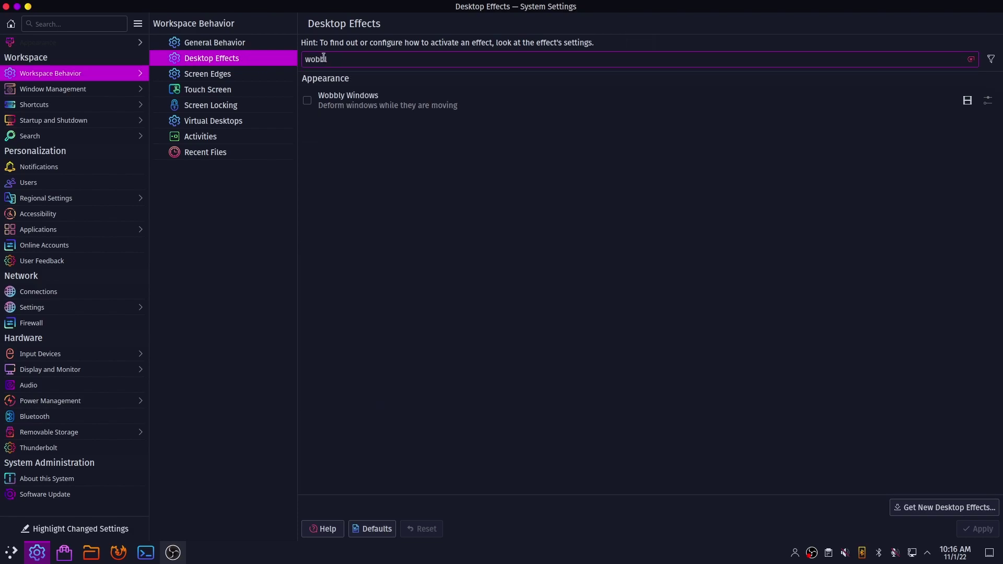
type("l")
left_click(307, 100)
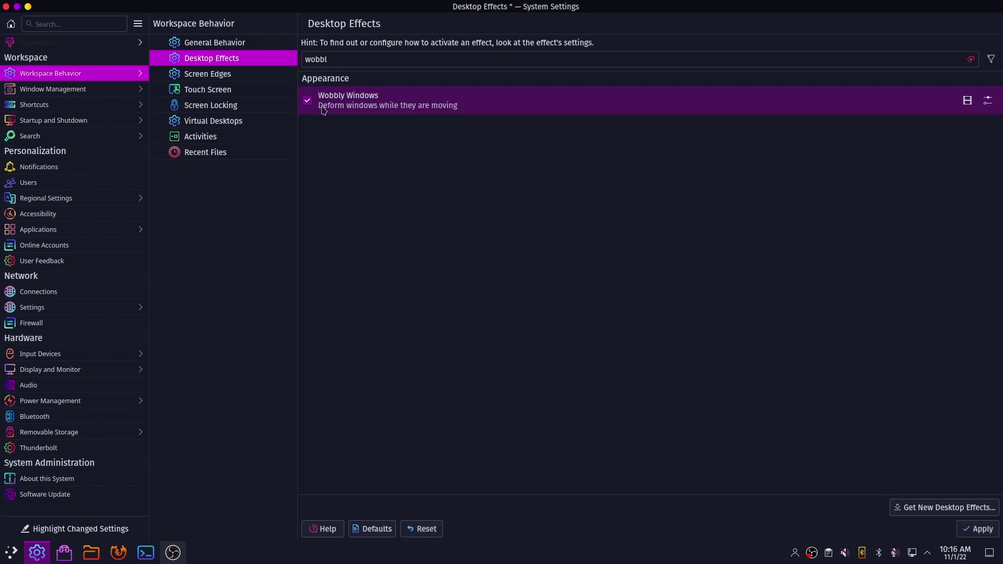
left_click(988, 100)
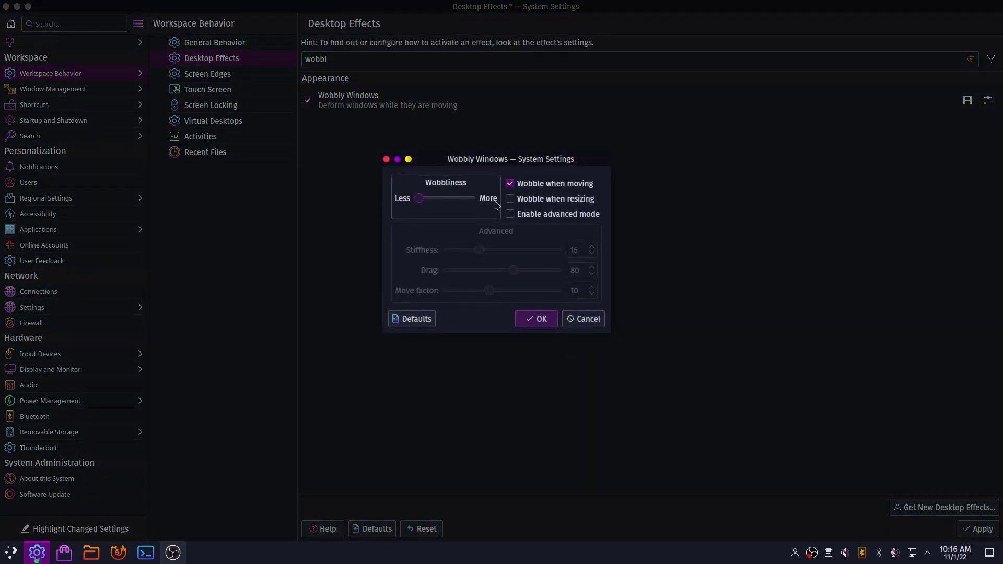
left_click(544, 201)
left_click(545, 202)
left_click(544, 323)
left_click(963, 533)
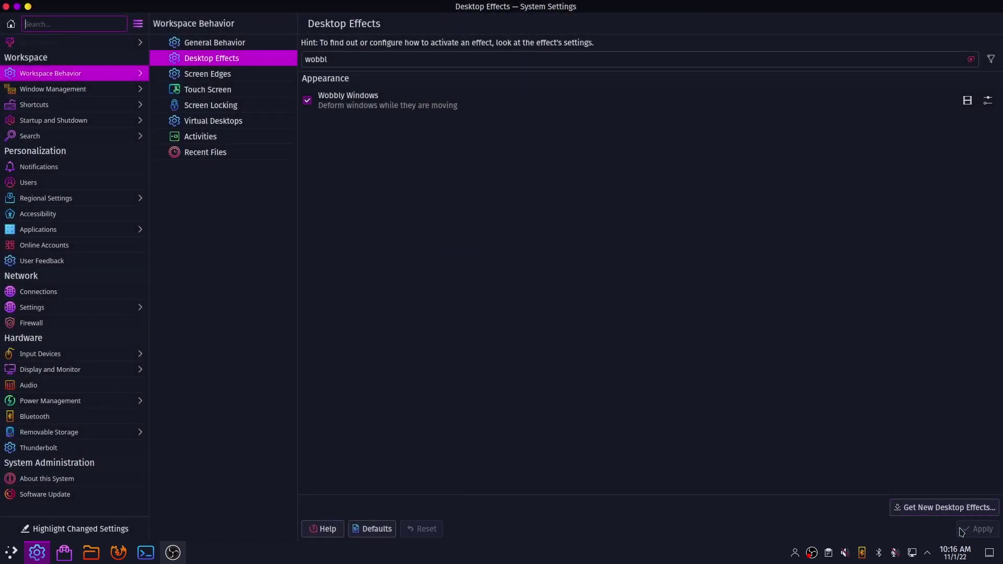
Enable Magic Lamp with a 200 ms animation duration and apply it.
double_click(346, 59)
type("magic")
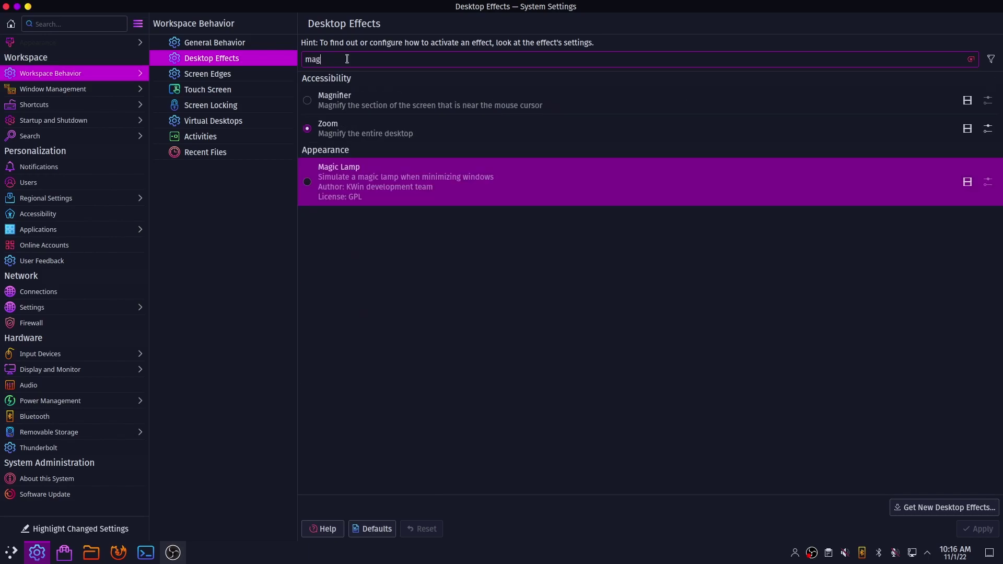
left_click(308, 110)
left_click(987, 110)
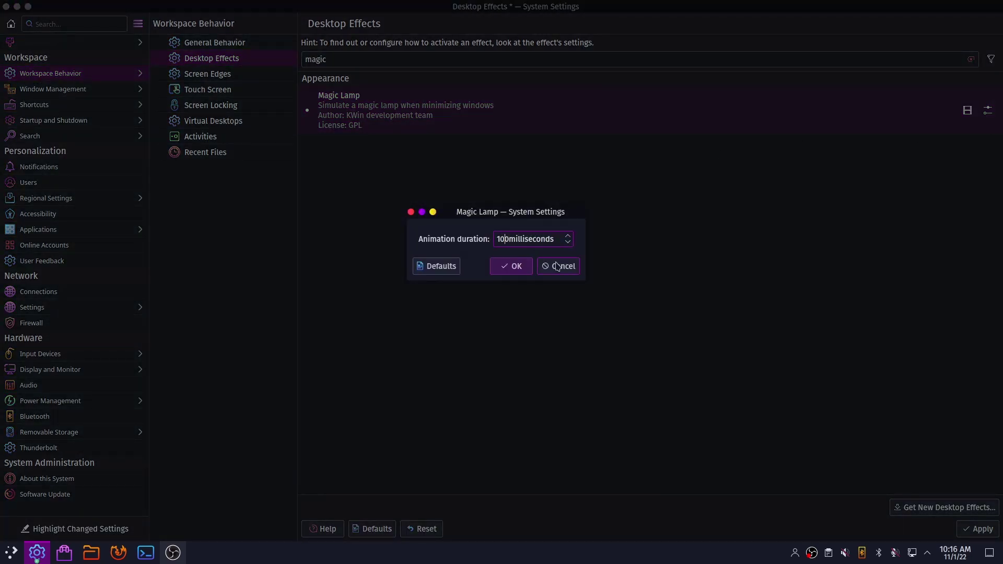
key("BackSpace")
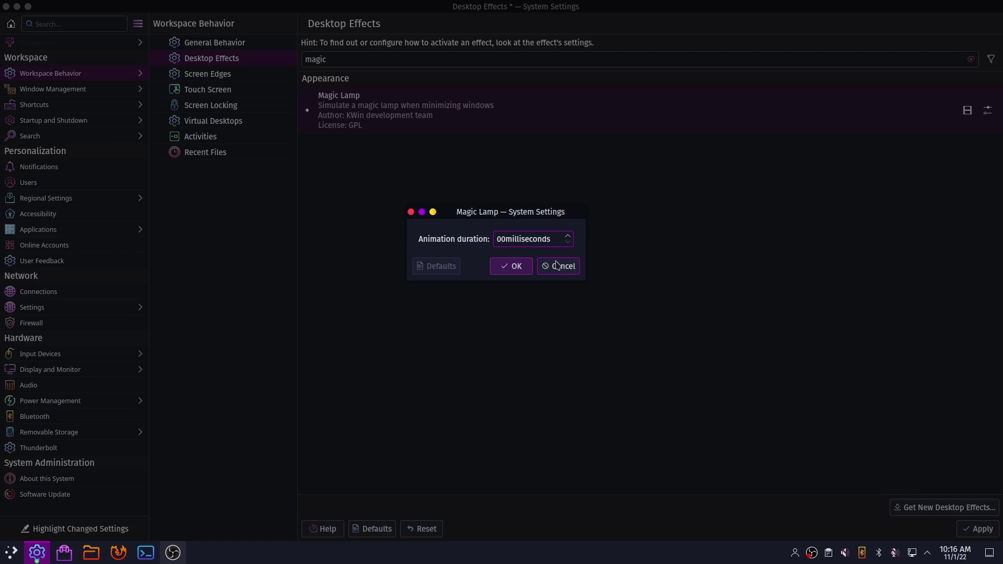
type("2")
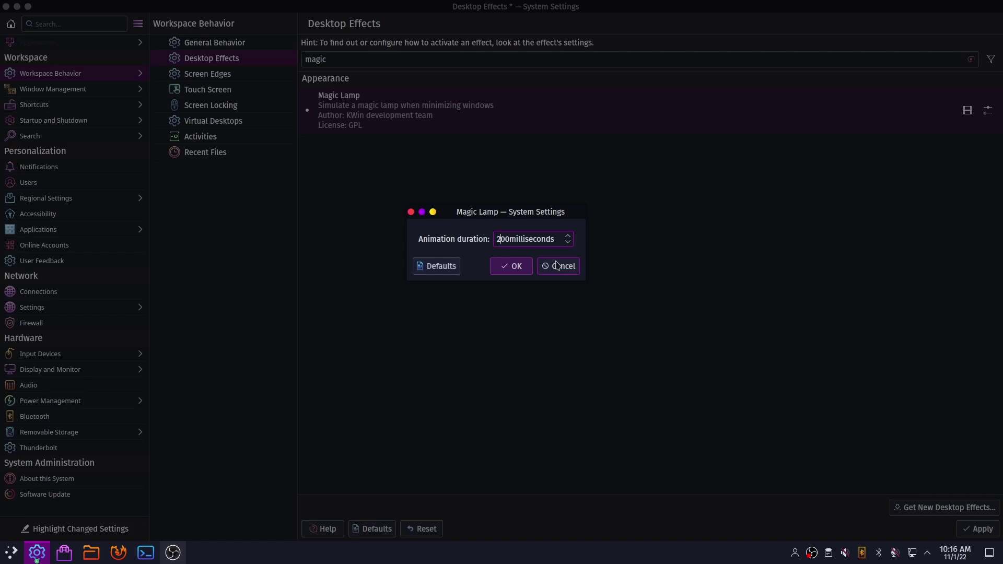
left_click(524, 267)
left_click(980, 529)
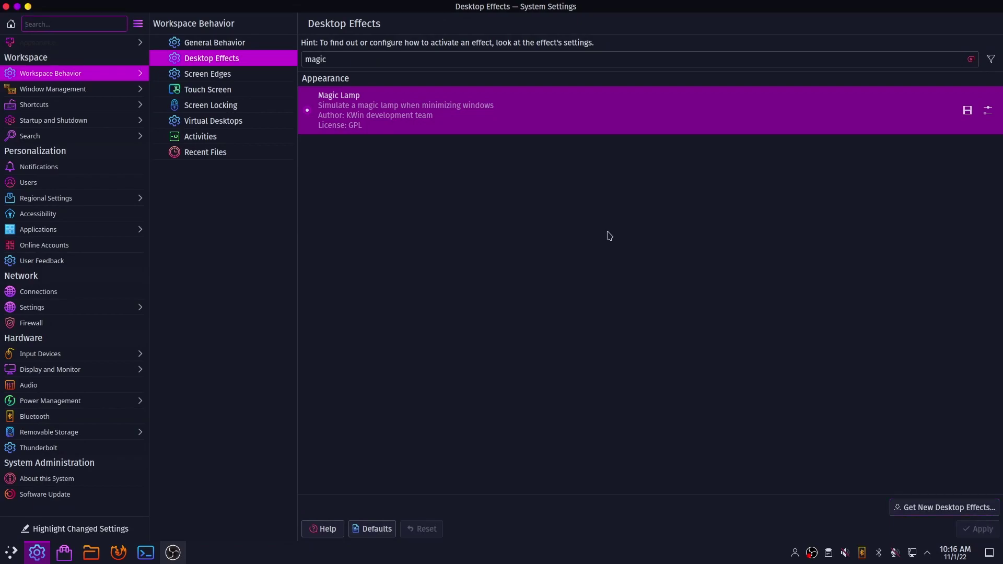
left_click_drag(477, 5, 494, 94)
Minimize and restore the settings window to preview the Magic Lamp animation.
left_click(274, 96)
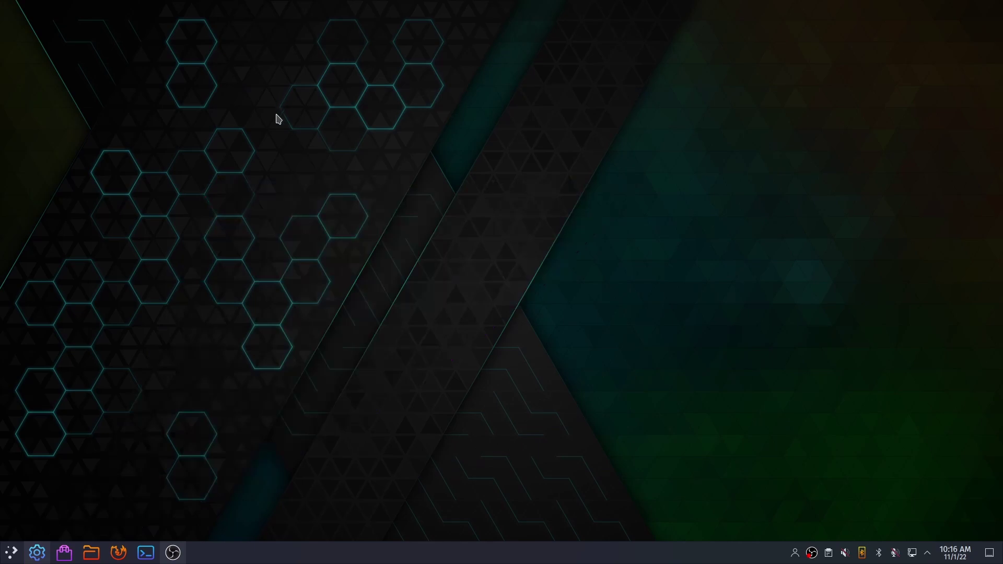
left_click(37, 552)
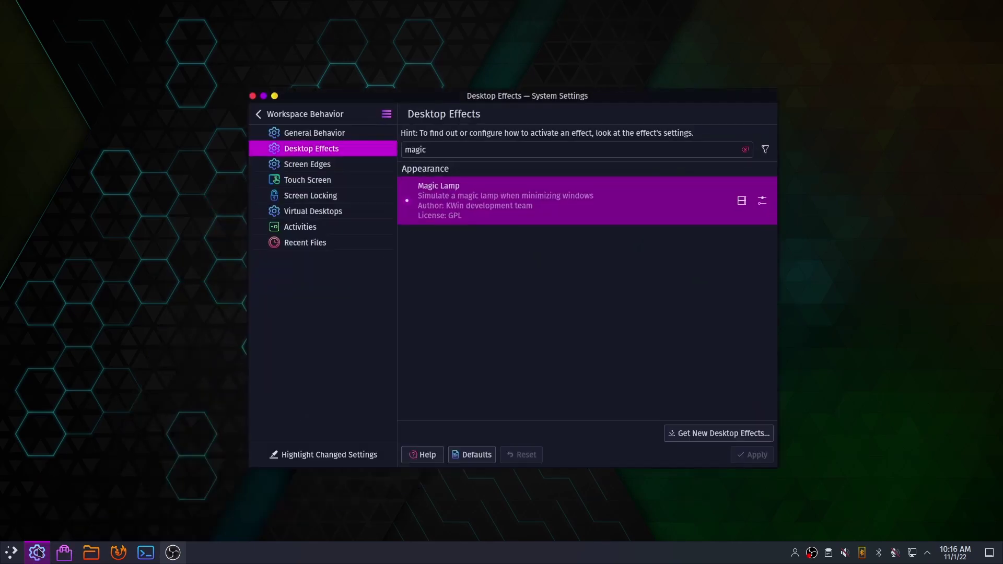
left_click(37, 552)
left_click(37, 552)
Raise the Magic Lamp animation duration to 300 ms and test it again.
left_click(762, 201)
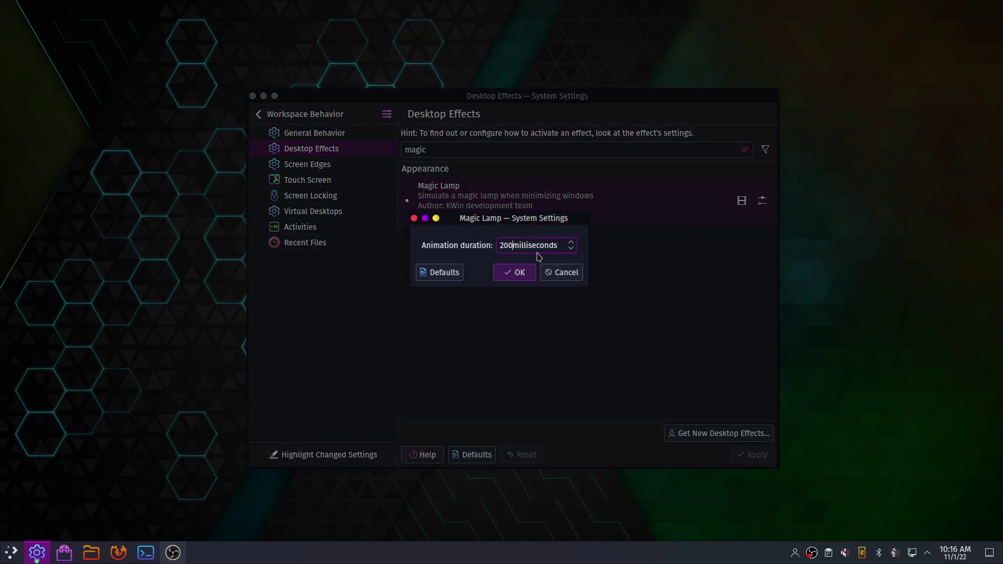
left_click(572, 243)
left_click(572, 243)
scroll(573, 243, "up", 5)
left_click(509, 274)
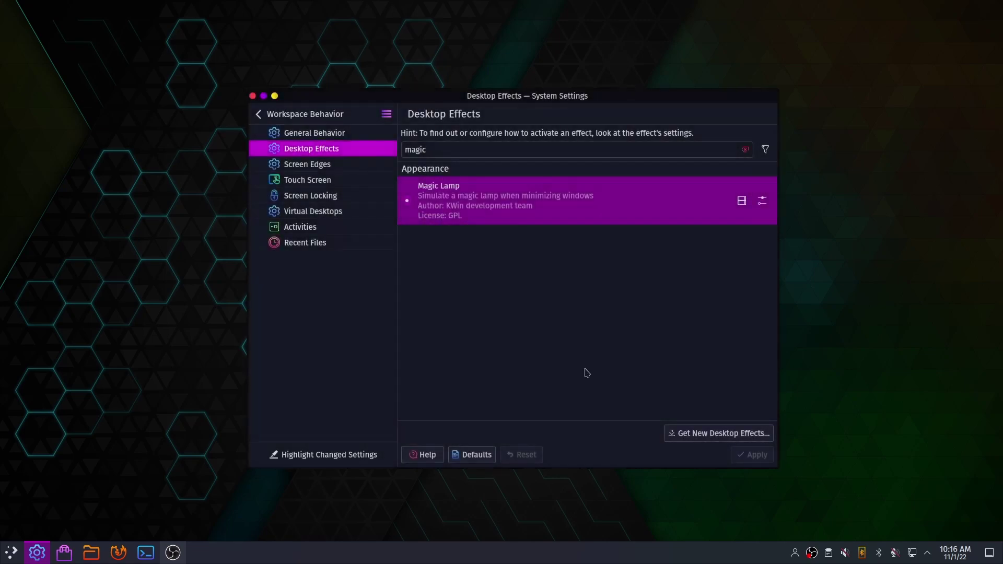
left_click(275, 96)
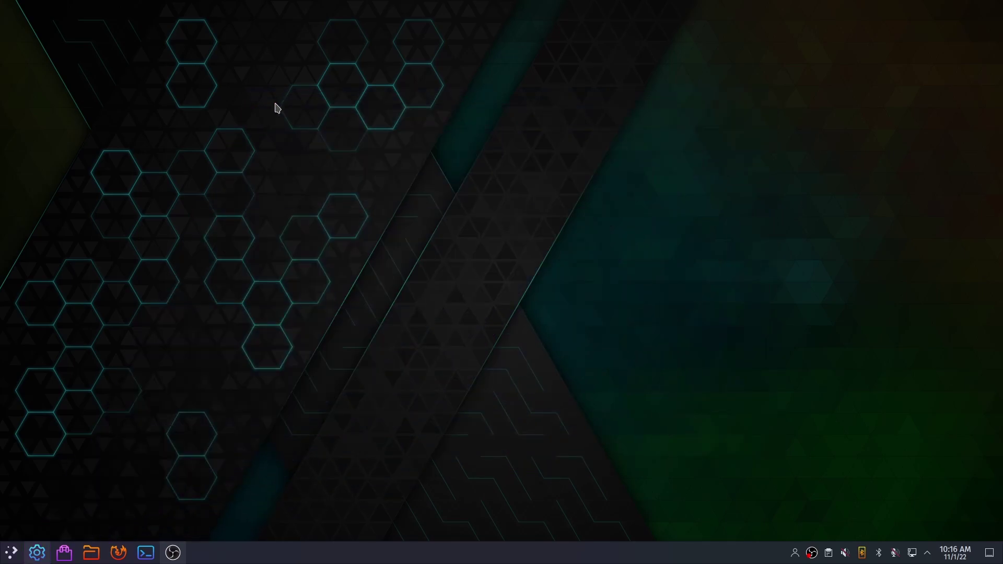
left_click(44, 559)
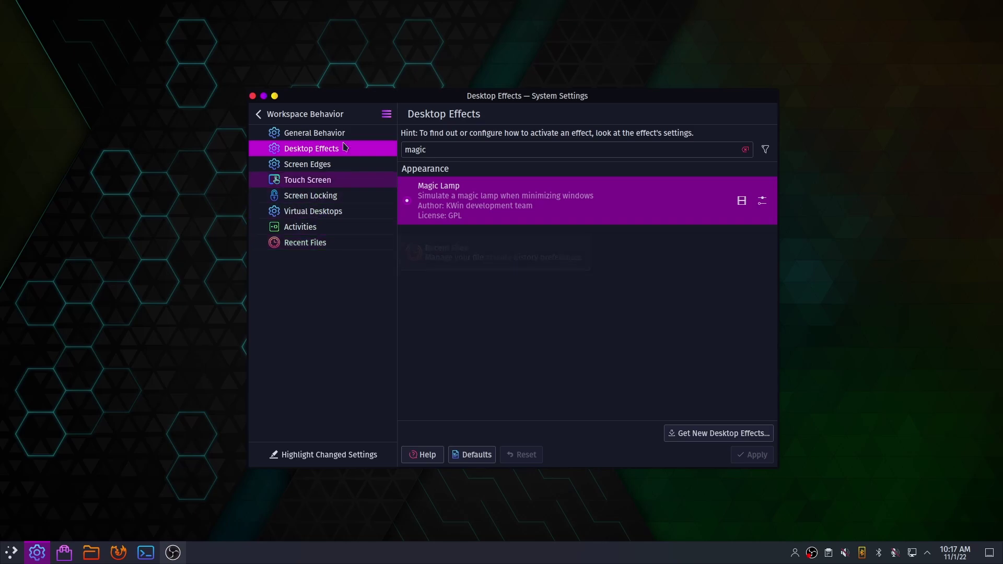
left_click(328, 166)
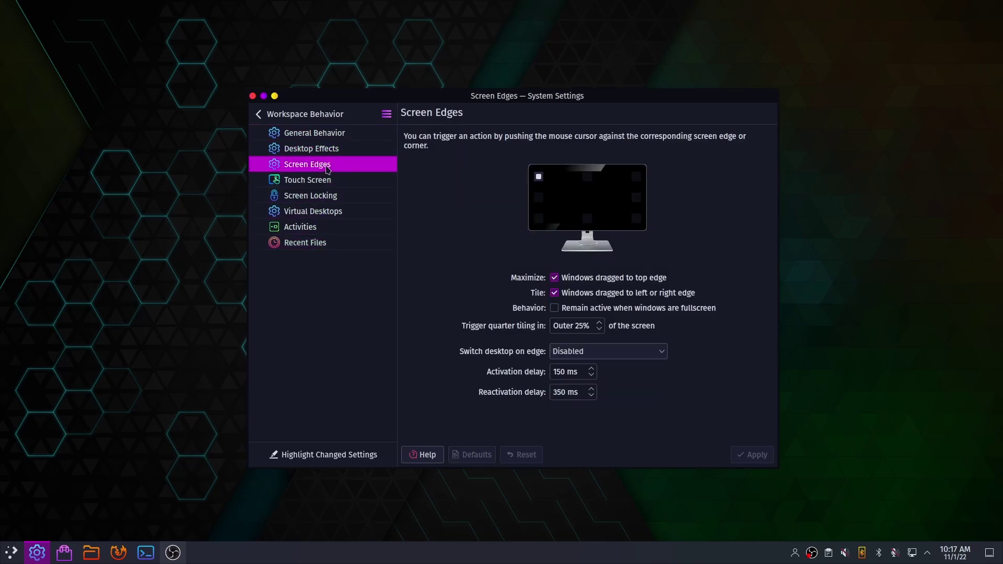
Set the top-left screen corner to No Action and apply the change.
left_click(538, 177)
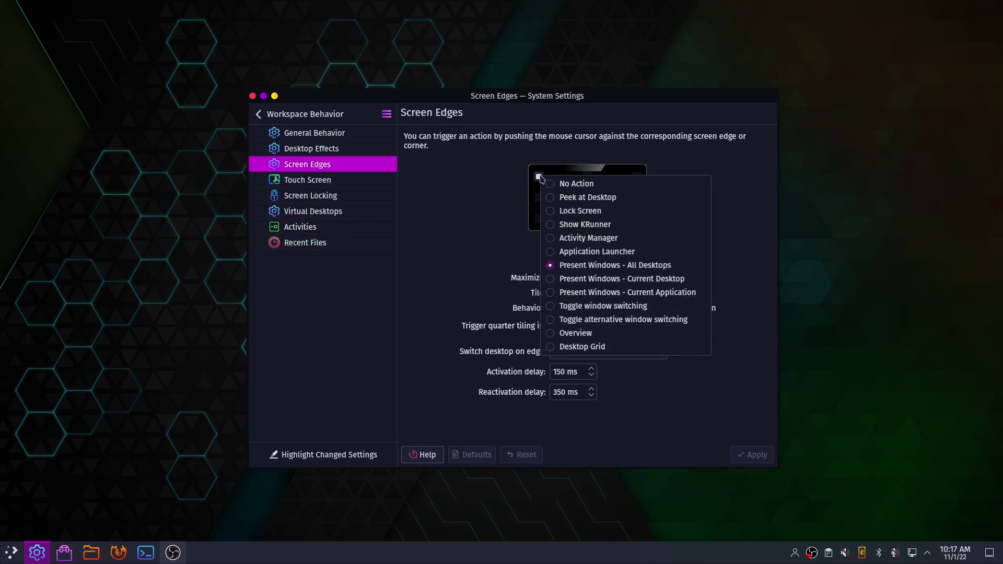
left_click(574, 184)
left_click(757, 454)
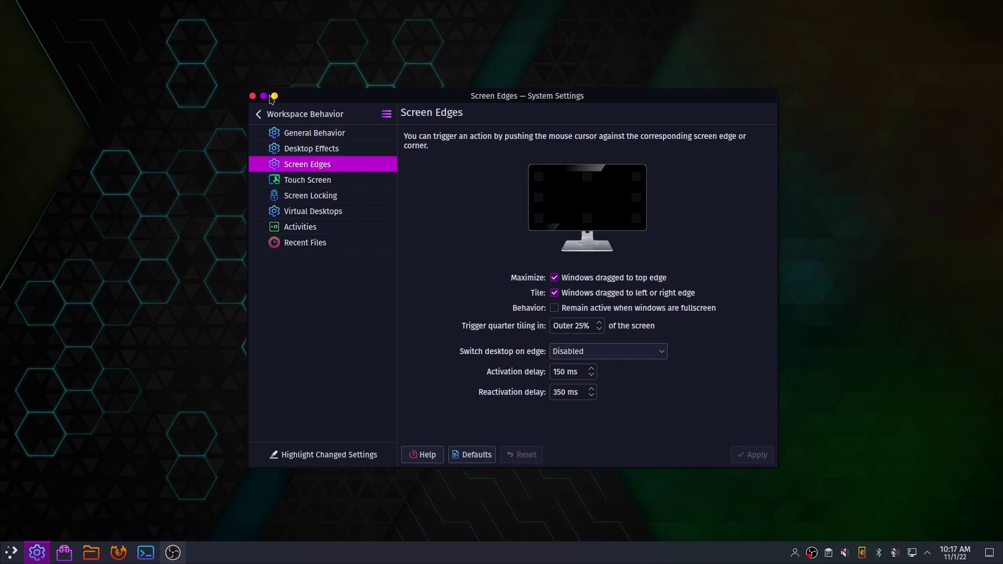
left_click(258, 113)
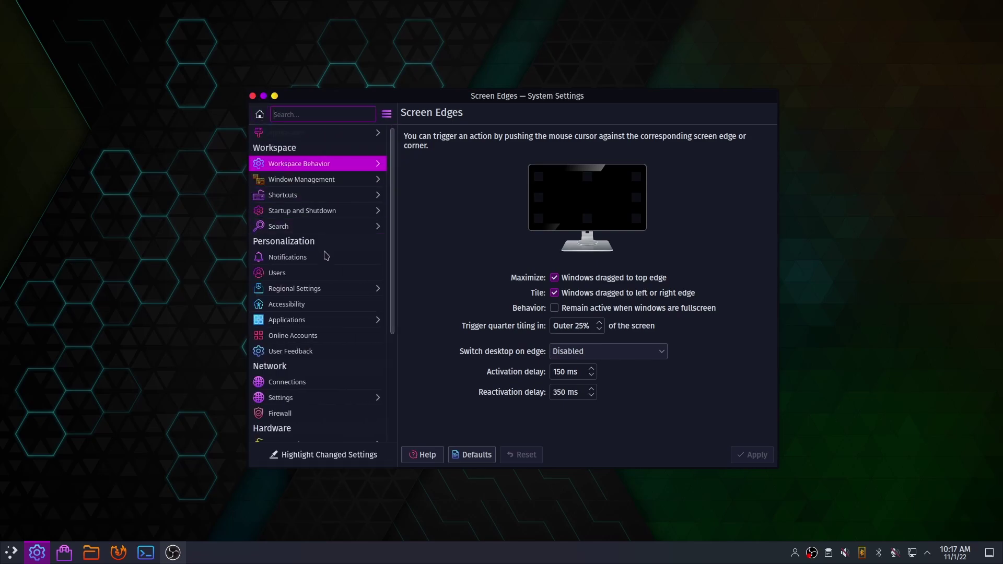
left_click(320, 210)
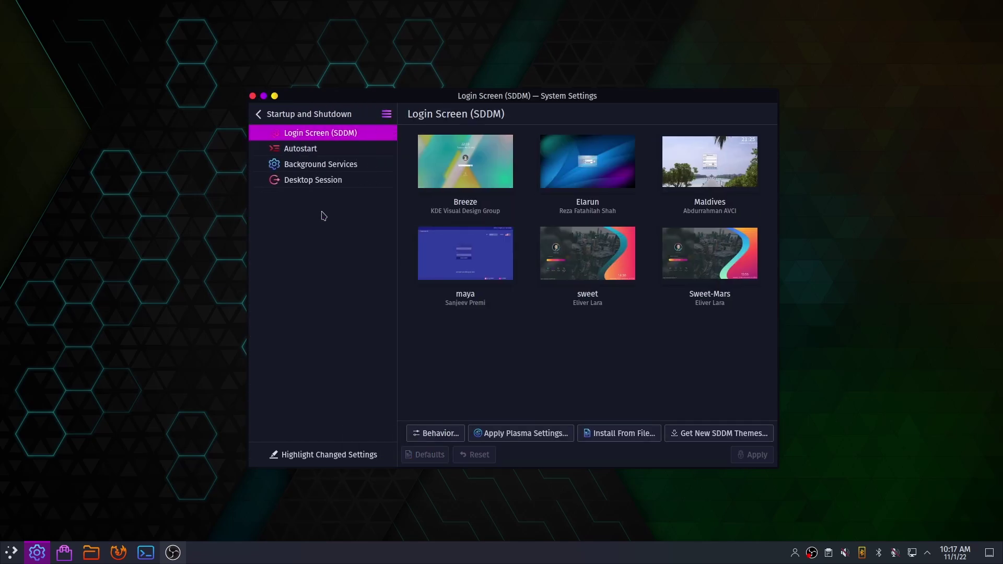
Apply the Sweet SDDM login screen theme with the admin password, then close System Settings.
left_click(580, 253)
left_click(762, 455)
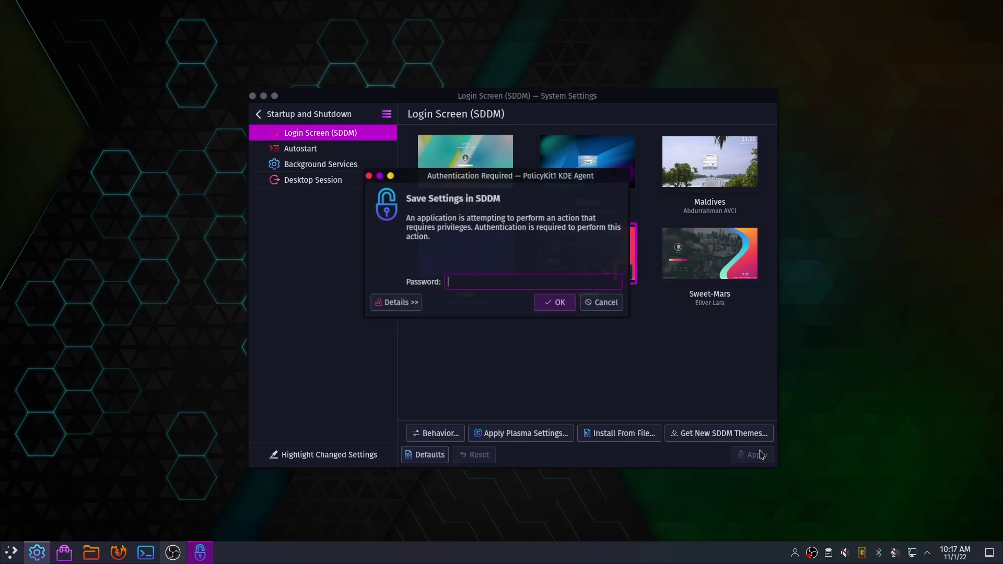
type("****")
left_click(557, 303)
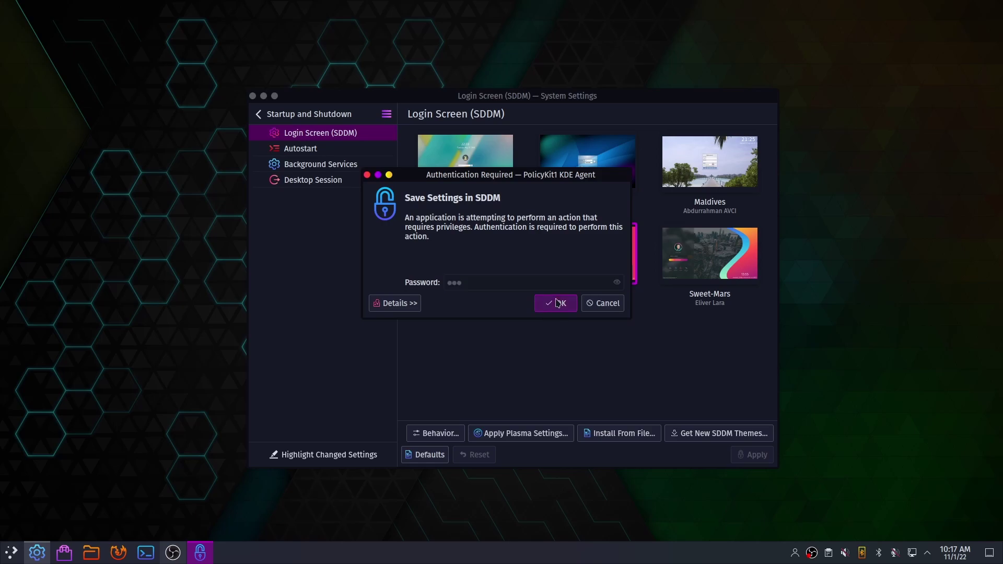
left_click(258, 114)
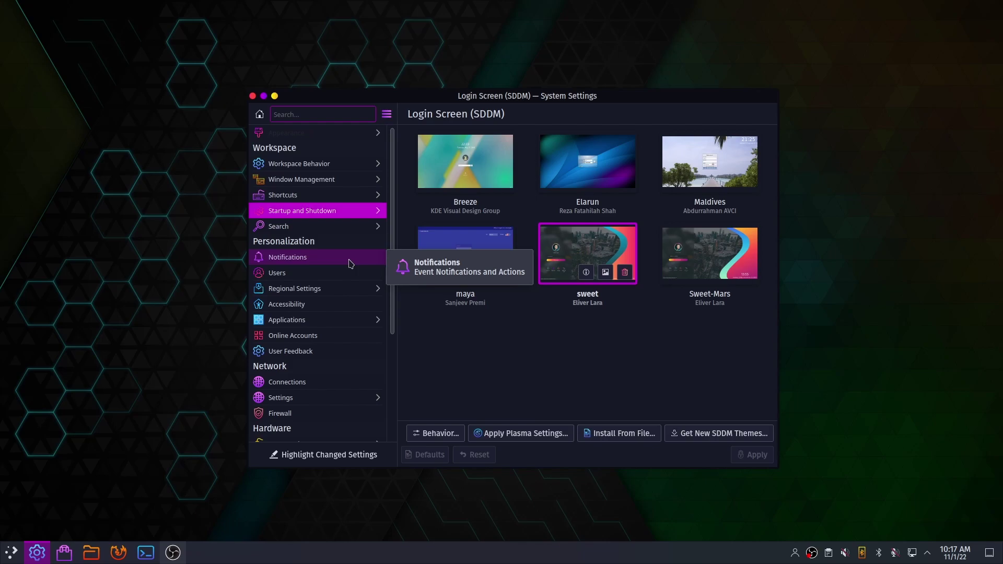
left_click(254, 96)
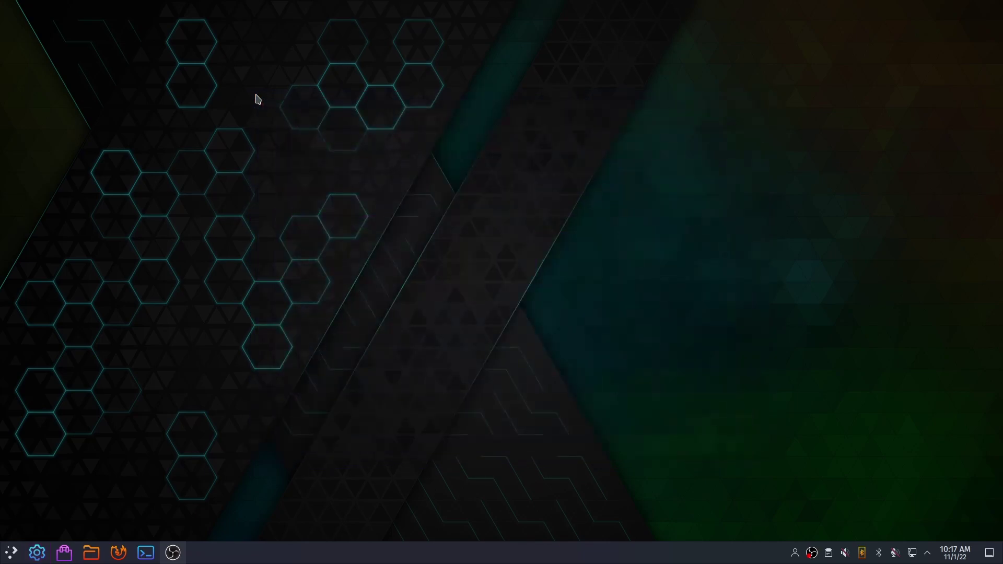
Reinstall kvantum via 'sudo pacman -S kvan…' in Konsole and dismiss the failed Discover window.
left_click(147, 553)
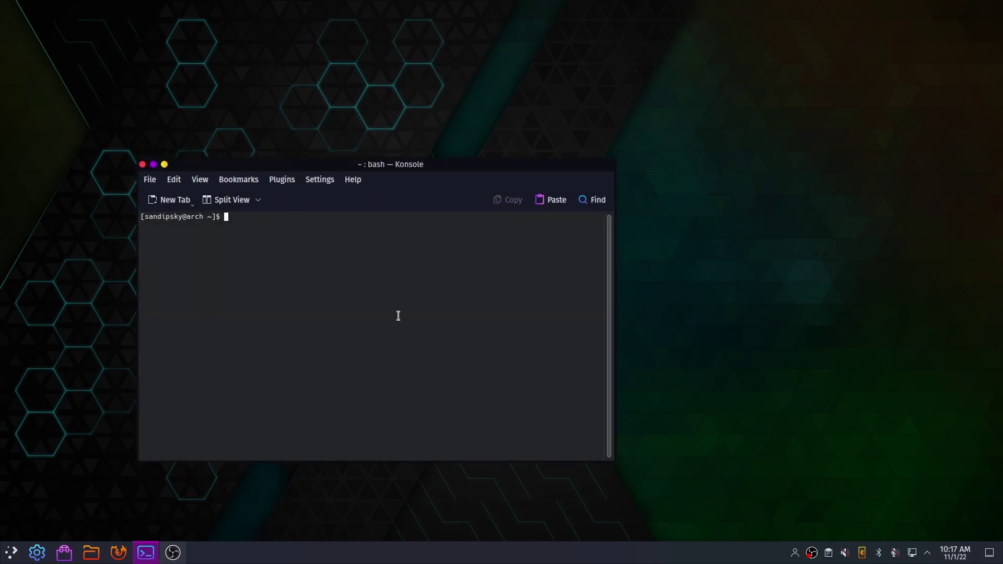
type("sudo pacman -S kvantum-qt5")
key("Return")
key("Return")
key("Return")
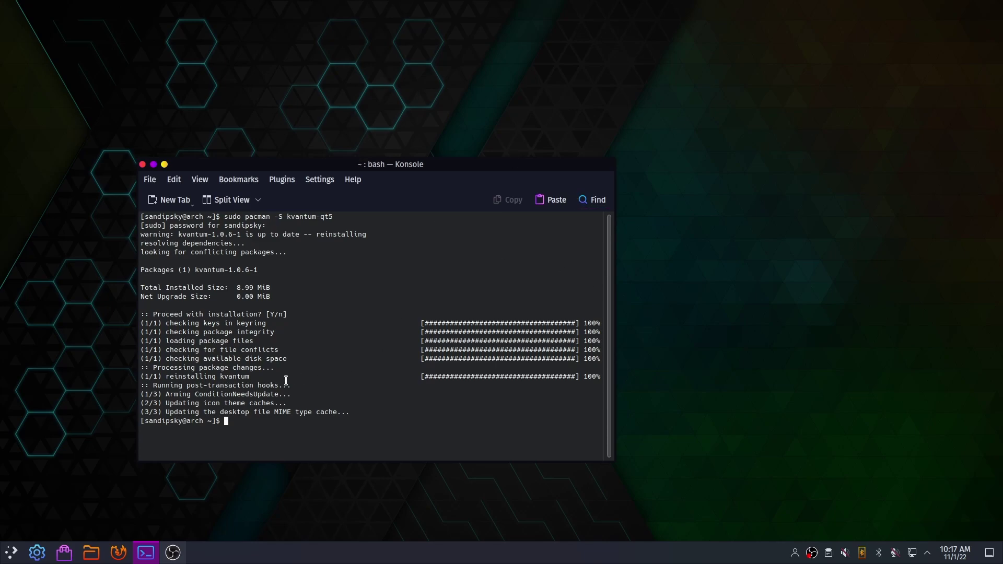
left_click(67, 552)
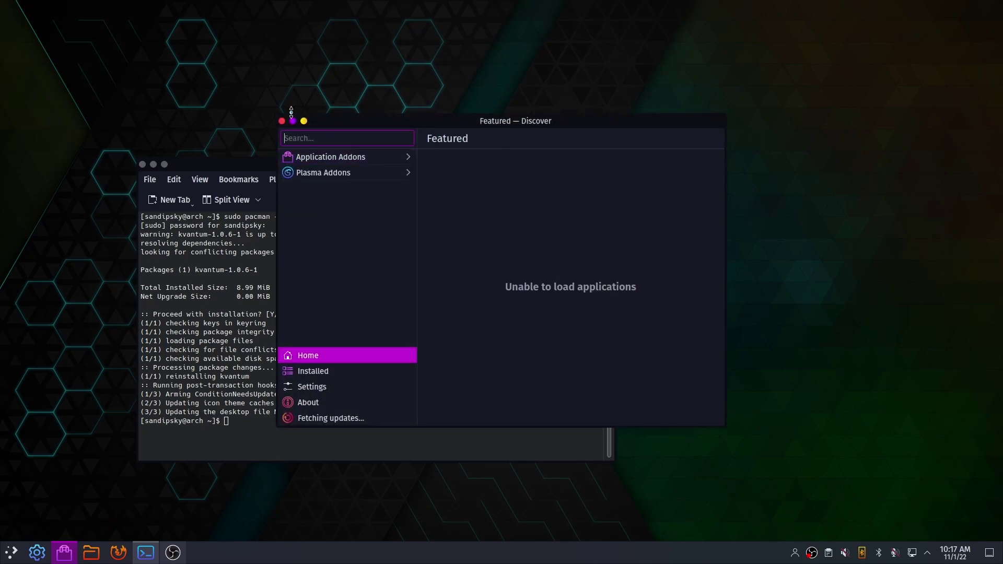
left_click(282, 121)
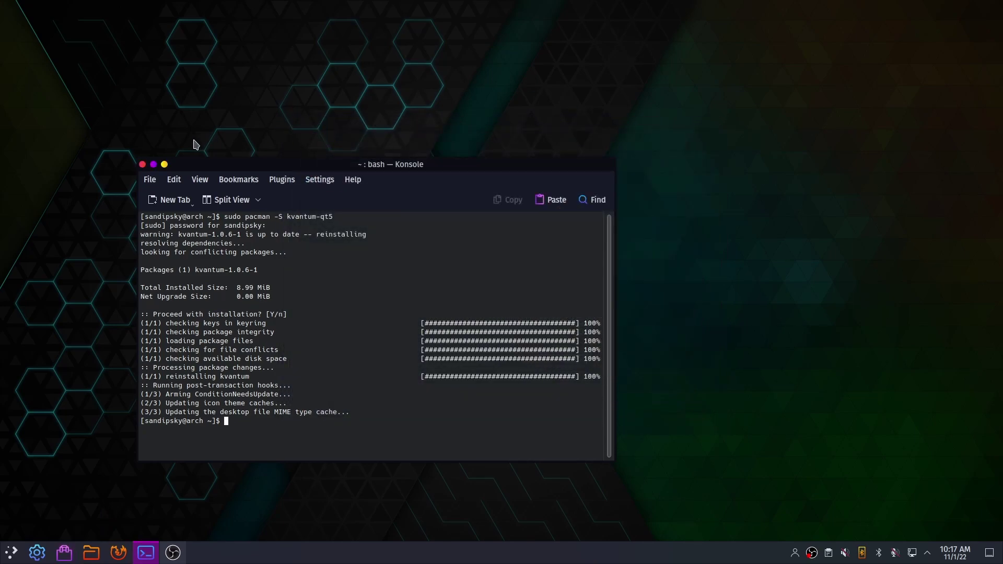
Search 'sweet kvantum theme' in Firefox and open the Sweet KDE page on the KDE Store.
left_click(143, 165)
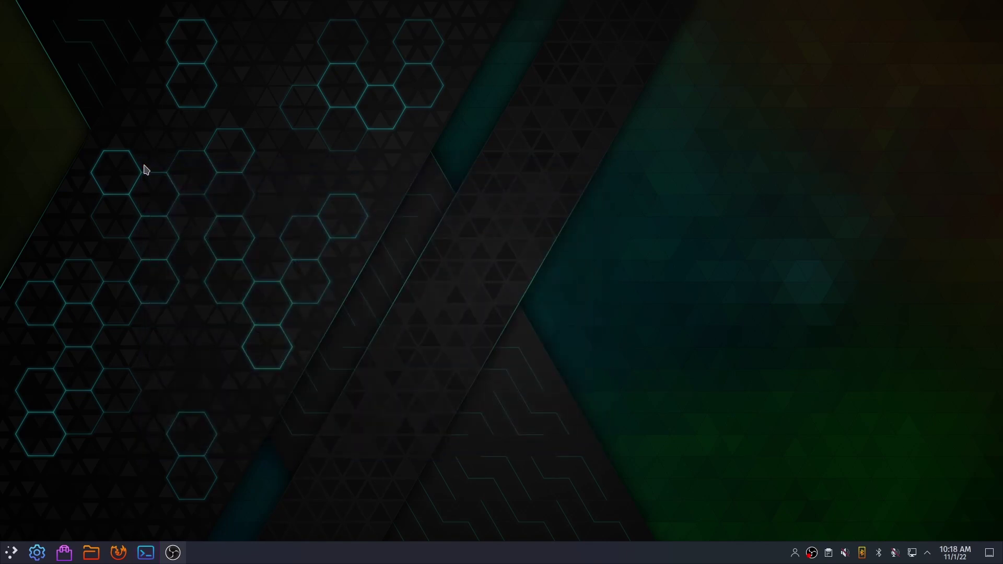
left_click(126, 557)
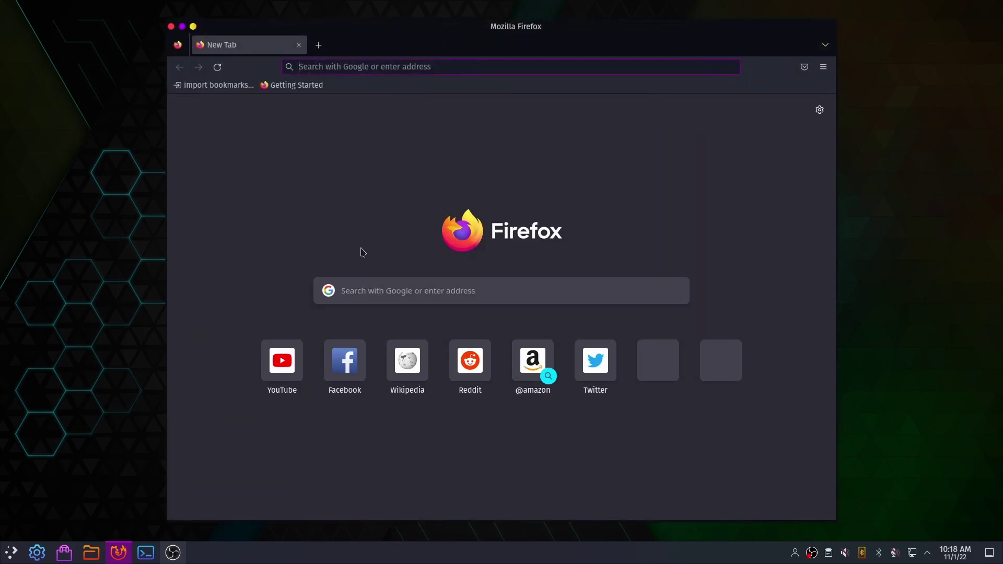
left_click(366, 70)
type("swe")
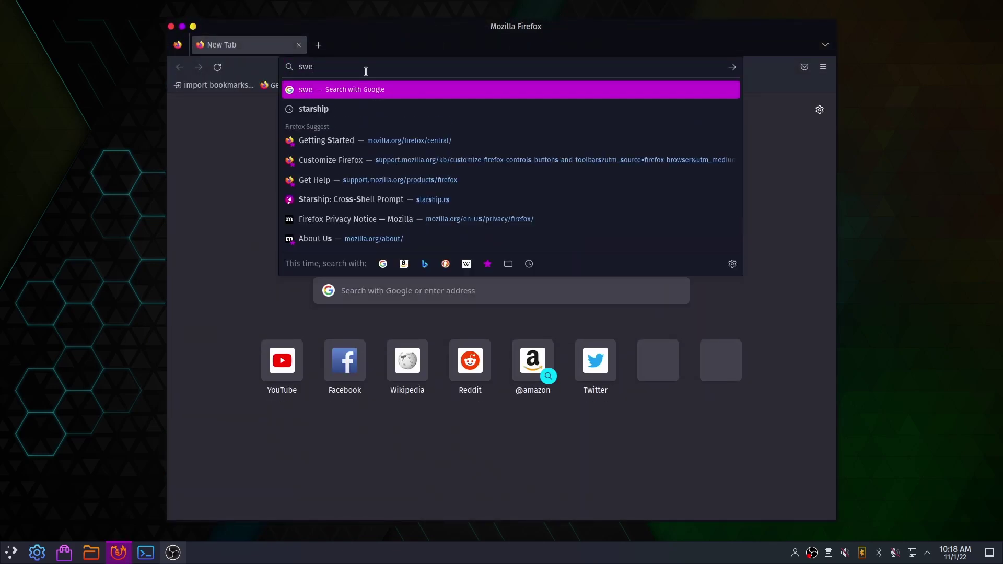
type("et kvantum theme")
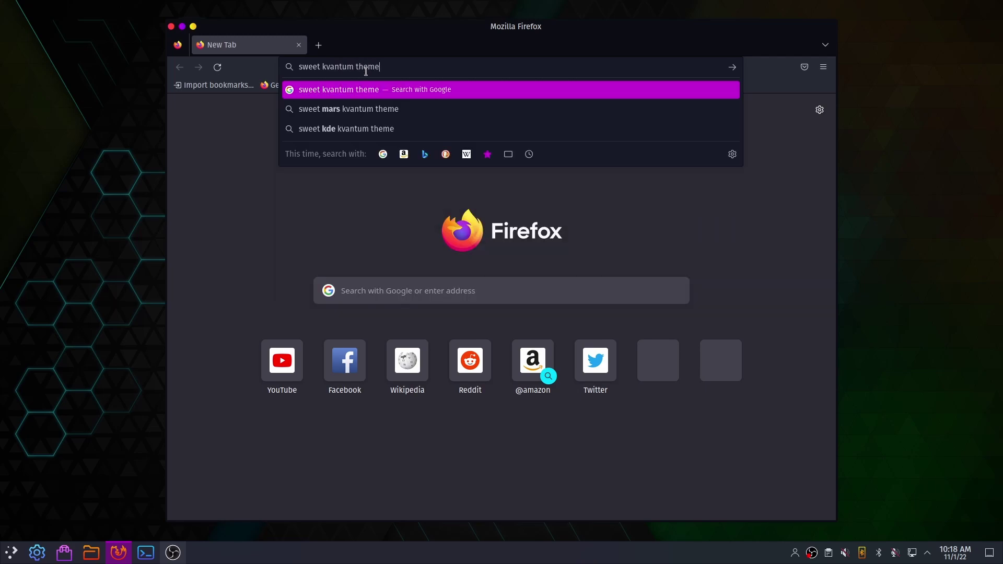
key("Return")
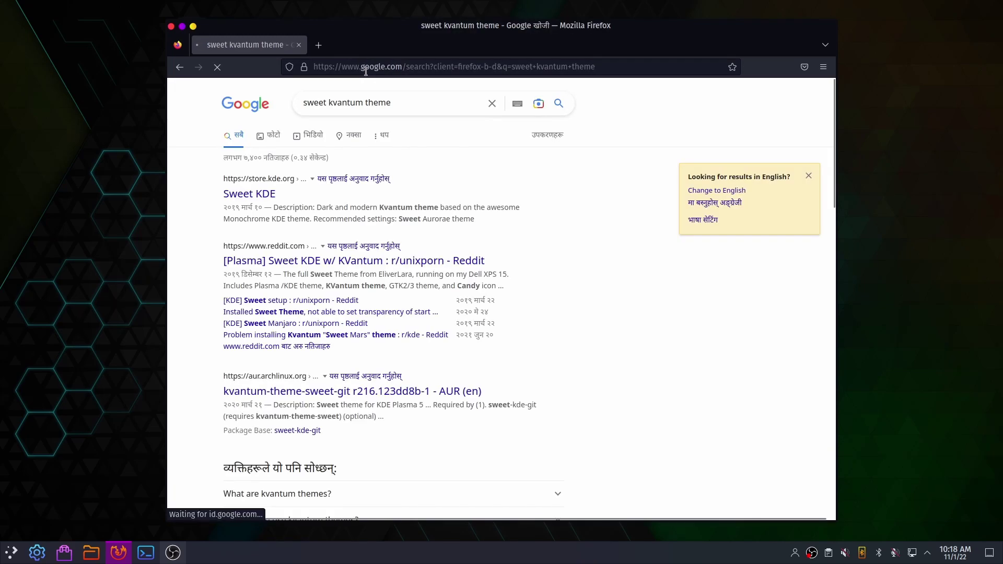
left_click(255, 199)
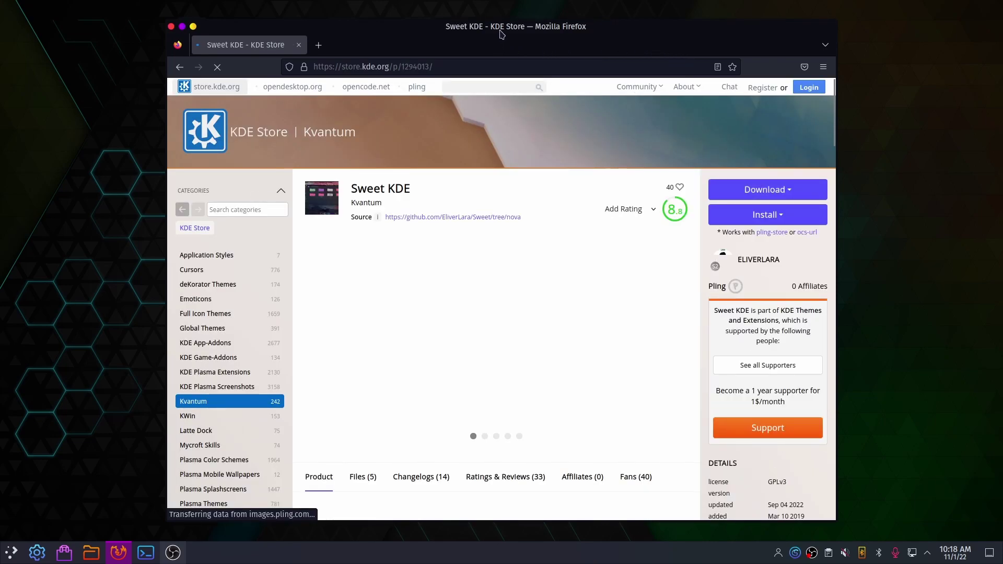
Download Sweet-transparent-toolbar.tar.xz from the Sweet KDE page's Files tab.
double_click(500, 34)
scroll(546, 313, "down", 5)
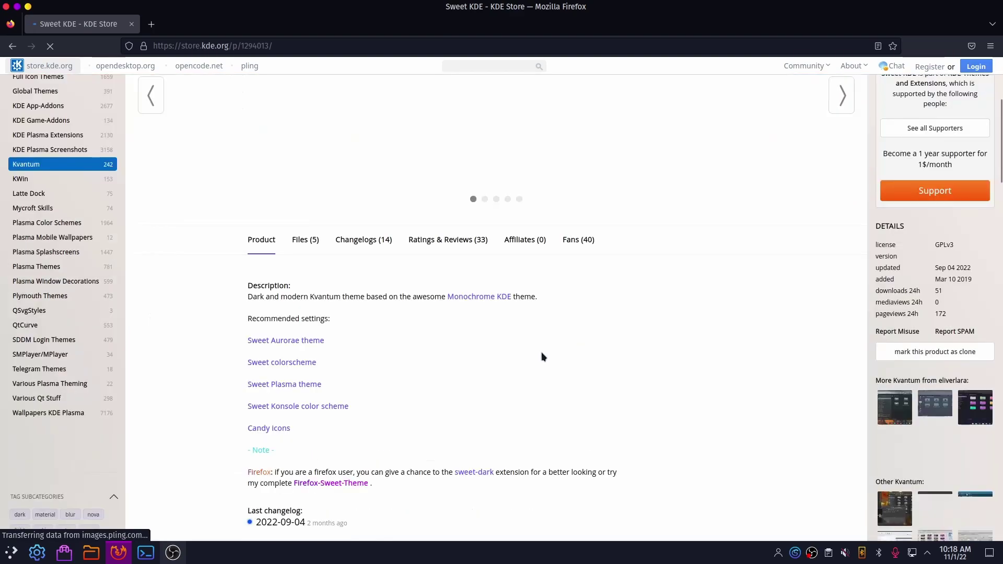
left_click(300, 241)
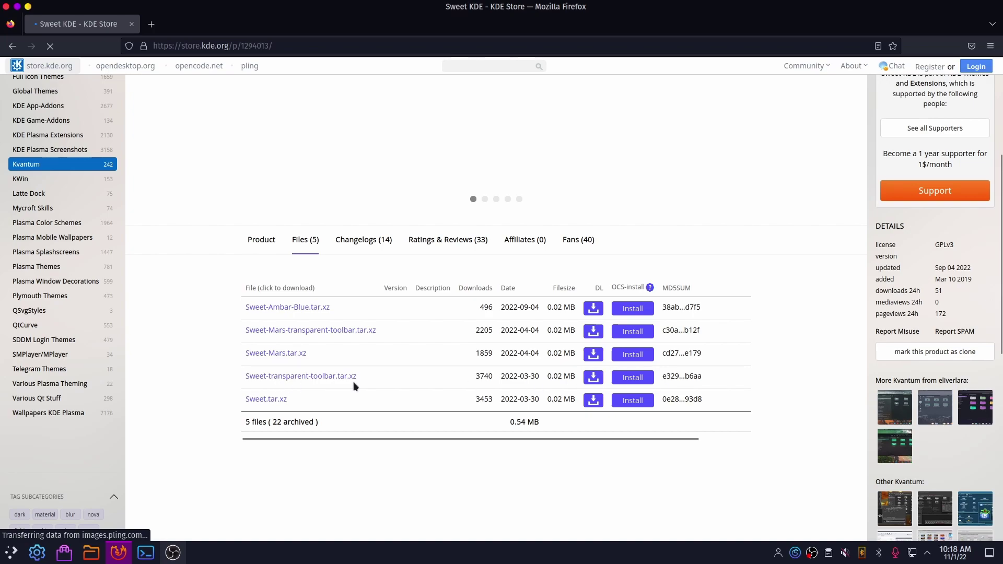
left_click(594, 378)
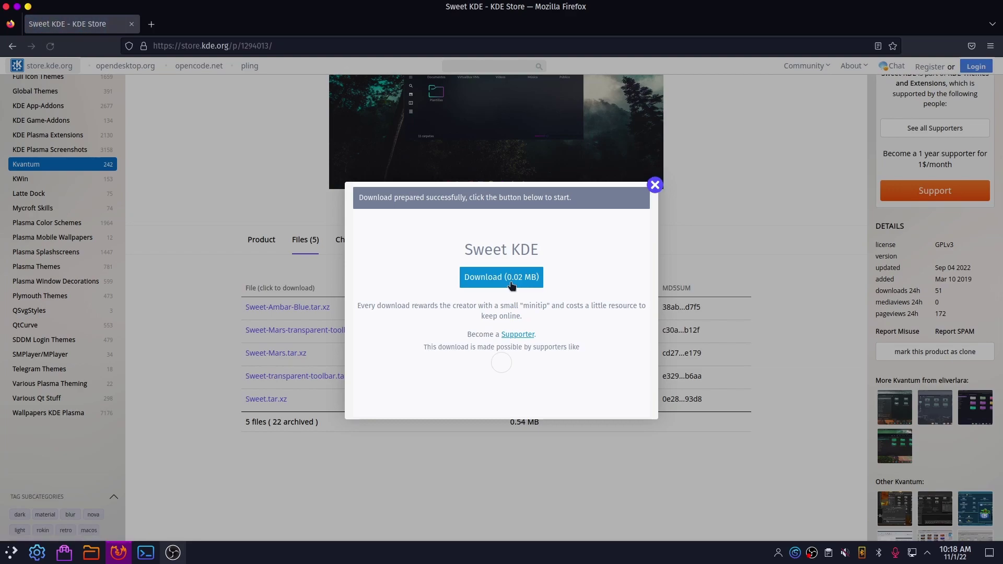
left_click(511, 283)
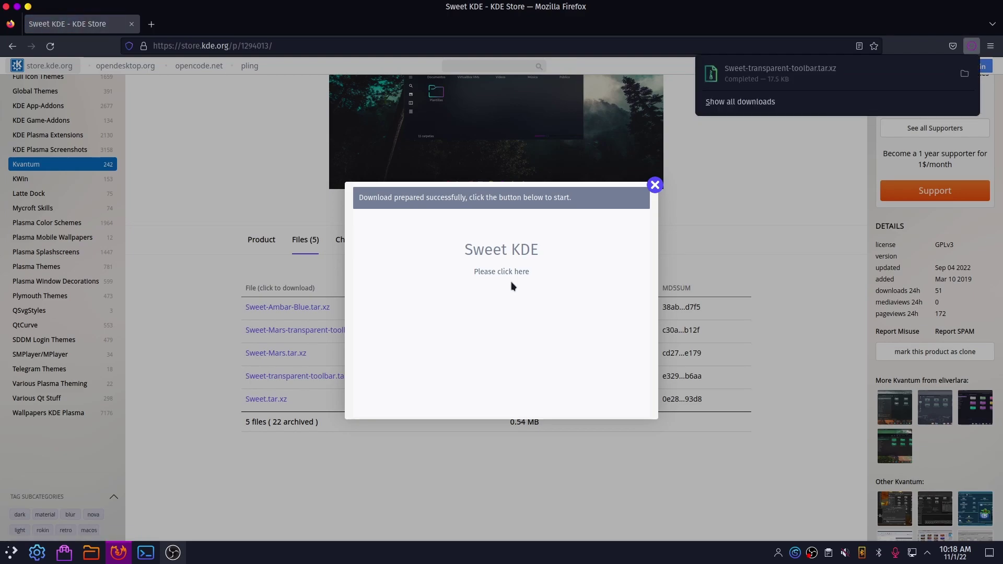
left_click(655, 186)
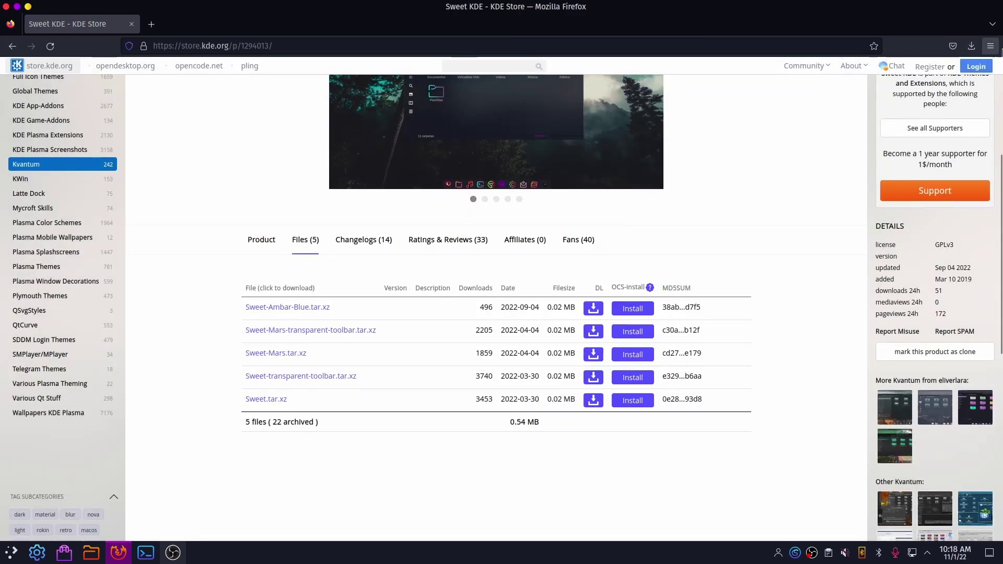
left_click(91, 552)
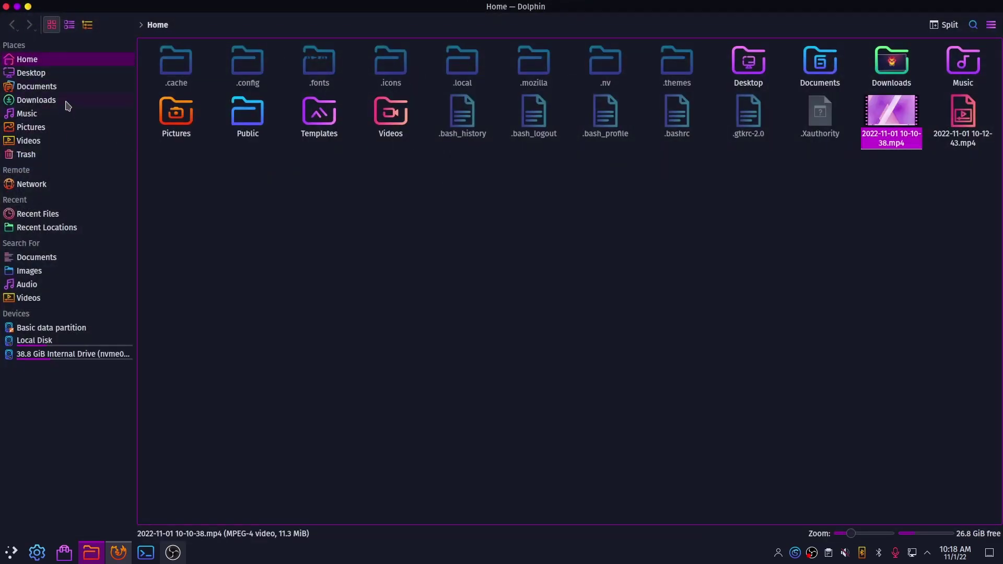
Extract Sweet-transparent-toolbar.tar.xz here in Downloads, then search the launcher for 'kvan'.
left_click(66, 102)
left_click(509, 73)
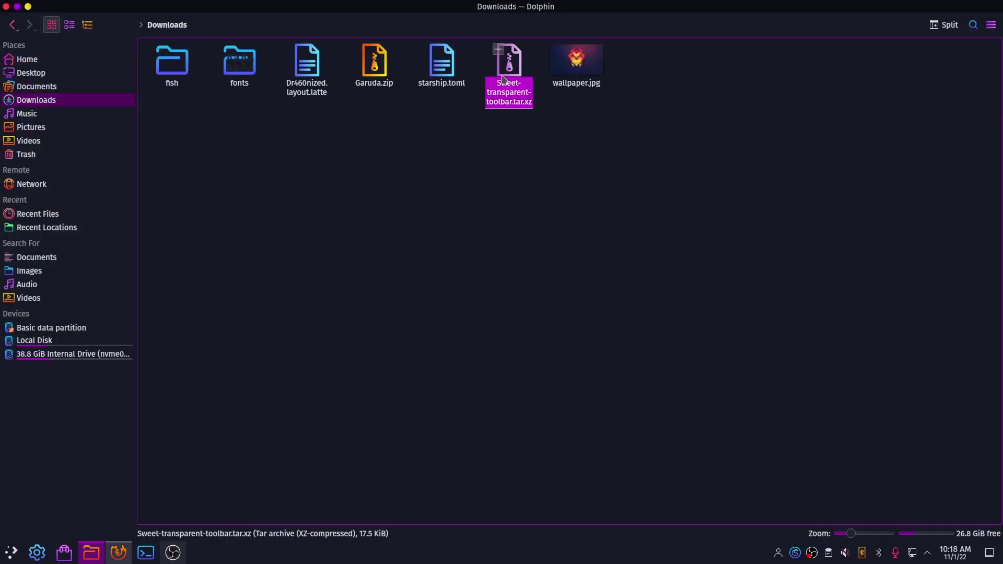
right_click(509, 76)
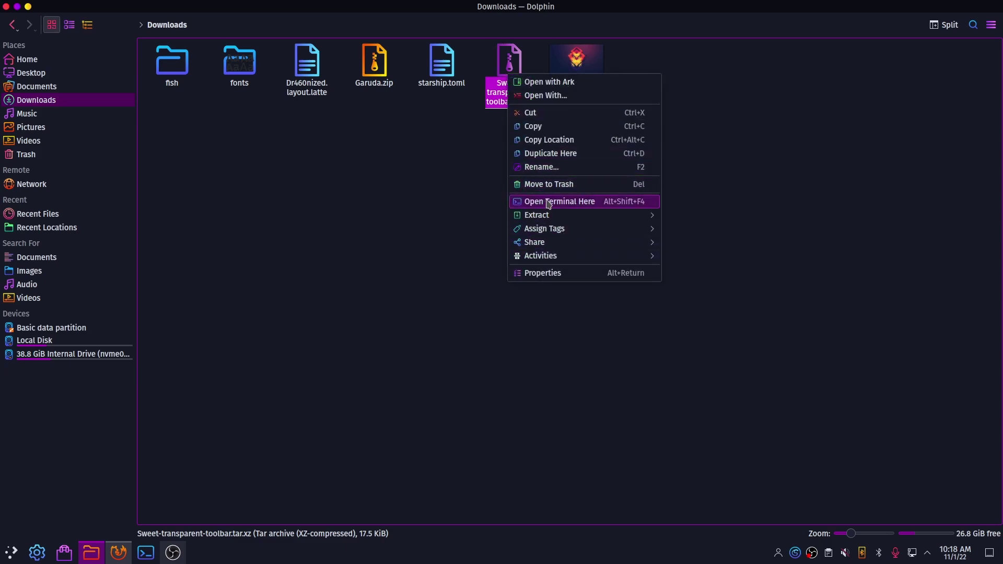
mouse_move(571, 216)
left_click(726, 215)
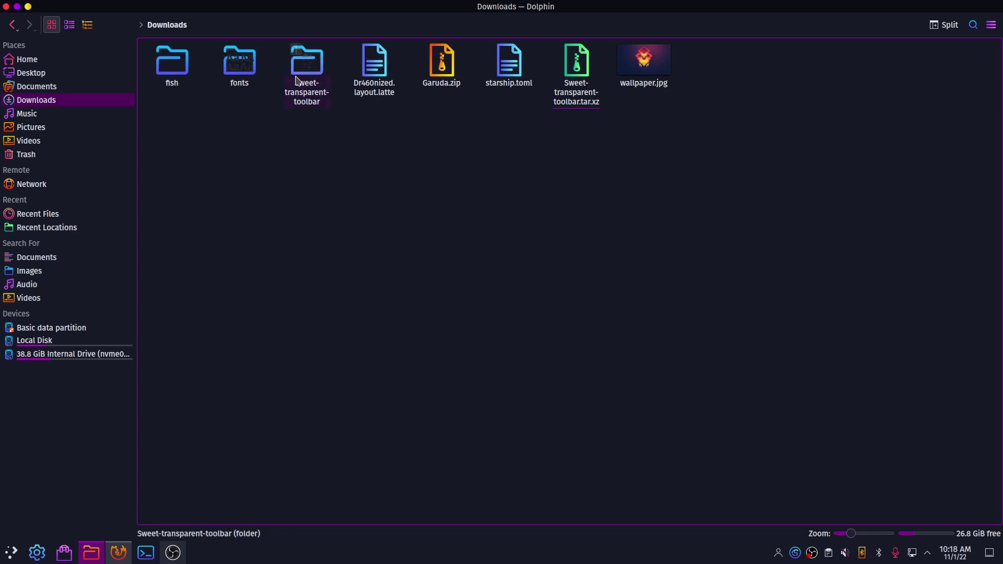
left_click(11, 553)
type("kvan")
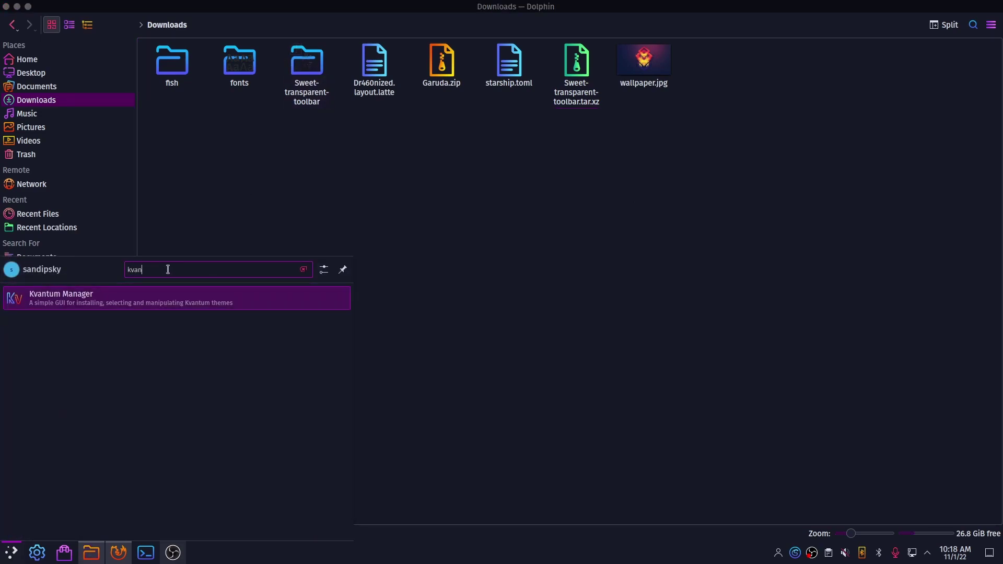
Install the Kvantum theme from the Downloads/Sweet-transparent-toolbar folder in Kvantum Manager.
left_click(104, 305)
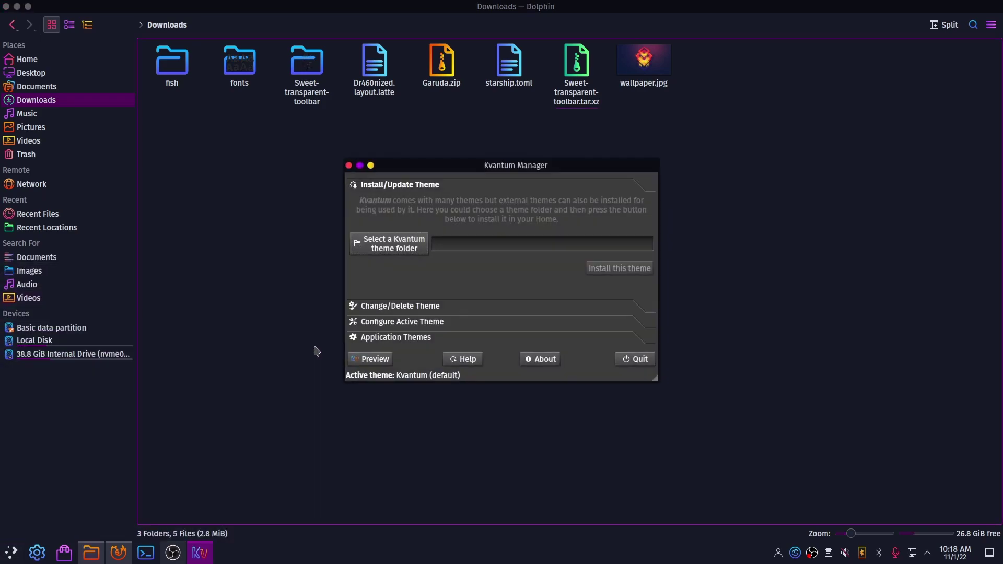
left_click(389, 243)
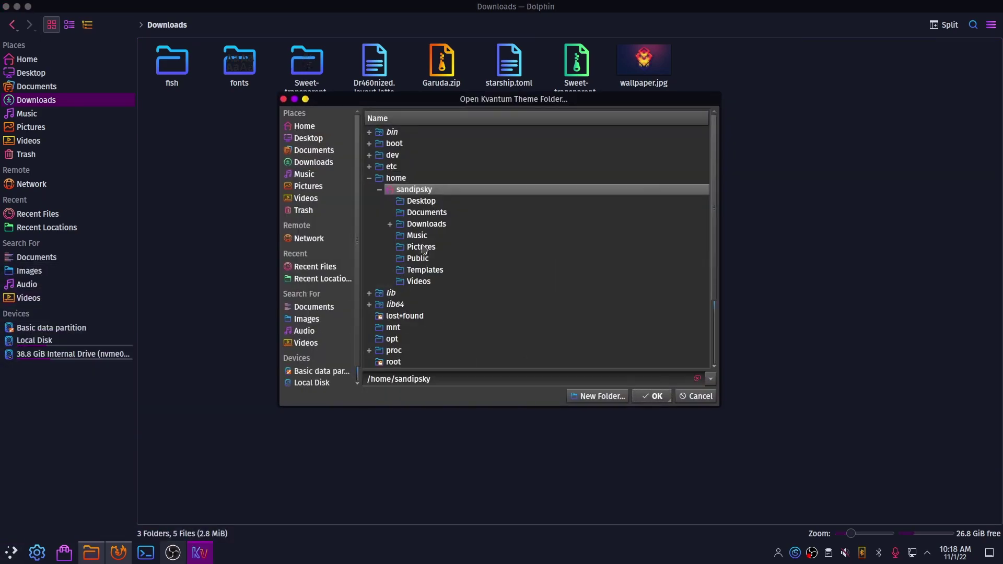
left_click(425, 225)
left_click(390, 224)
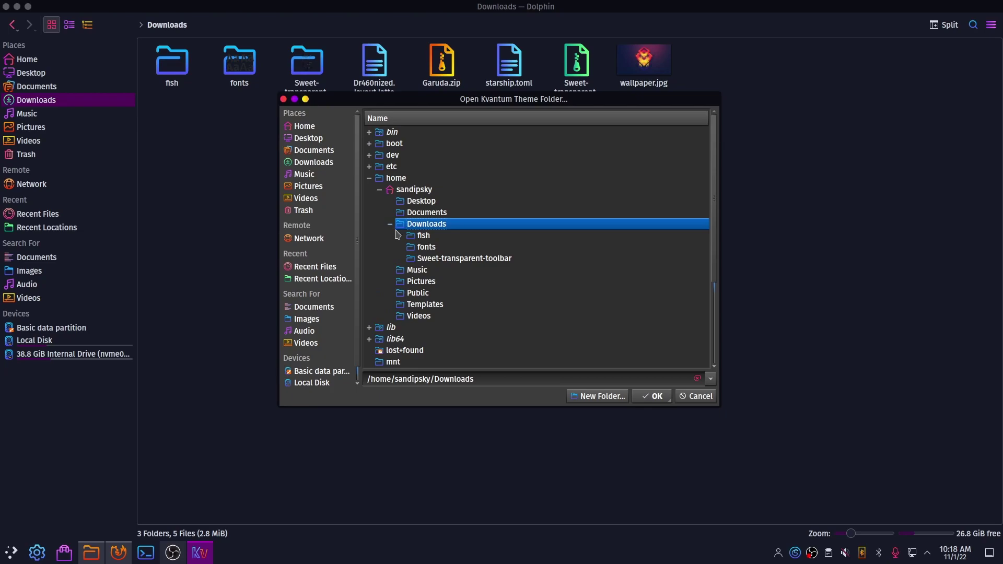
left_click(465, 258)
left_click(661, 395)
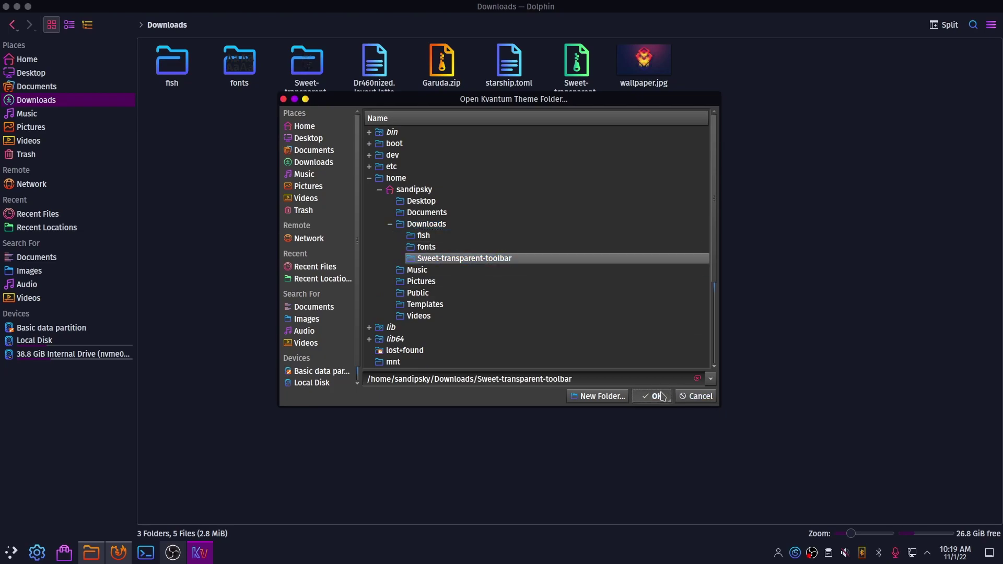
left_click(627, 273)
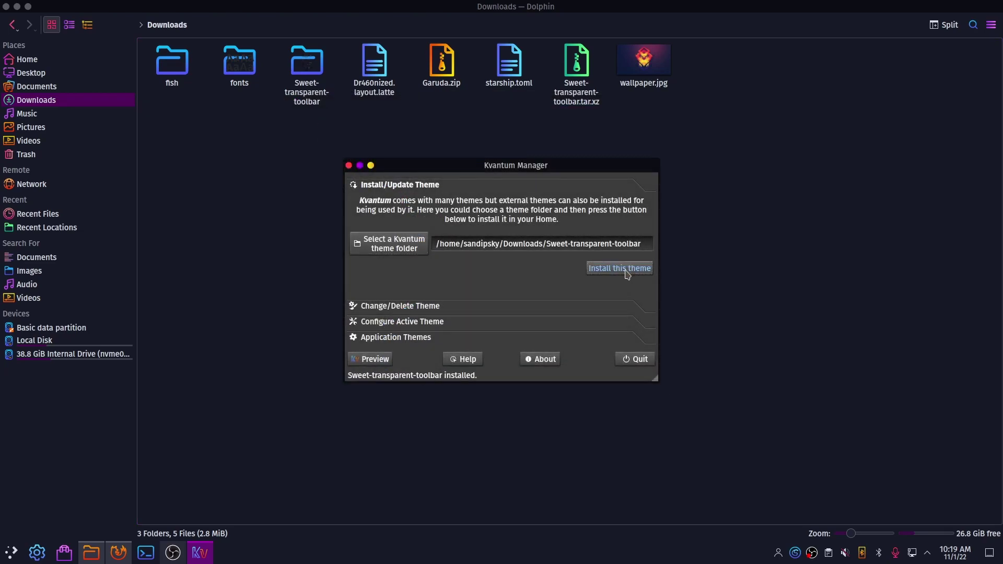
Make Sweet-transparent-toolbar the active Kvantum theme and quit Kvantum Manager.
left_click(382, 309)
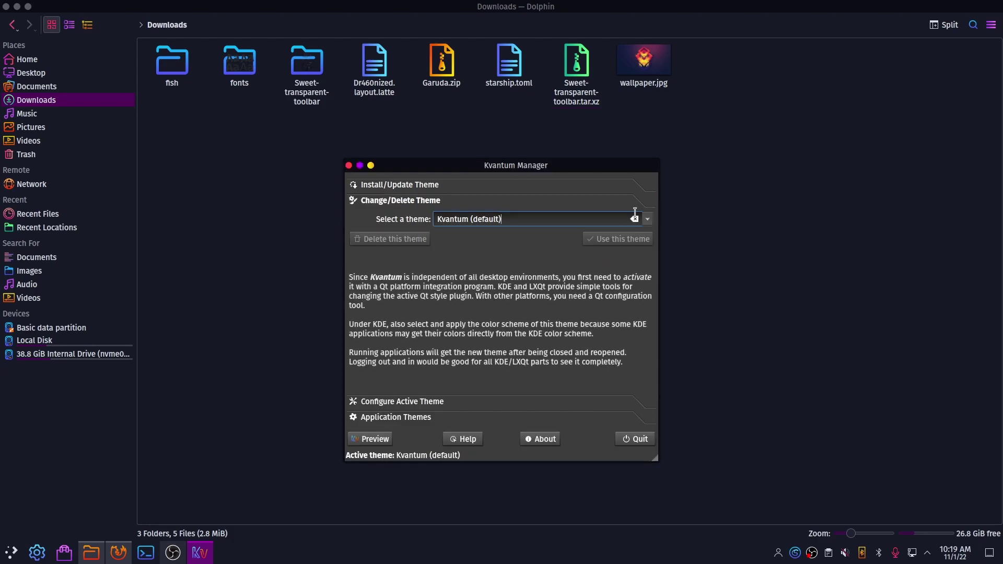
left_click(649, 220)
scroll(560, 296, "down", 8)
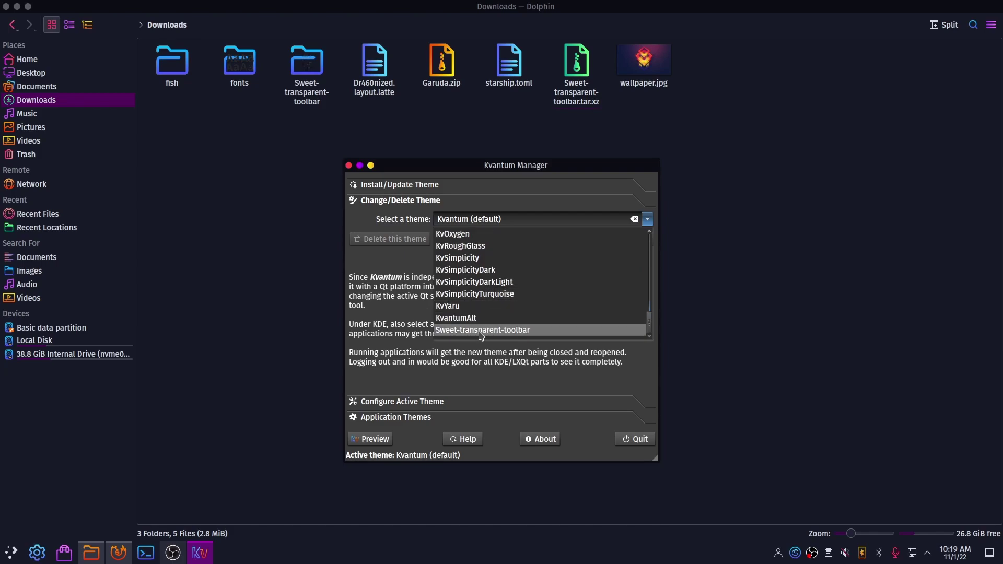
left_click(525, 331)
left_click(616, 239)
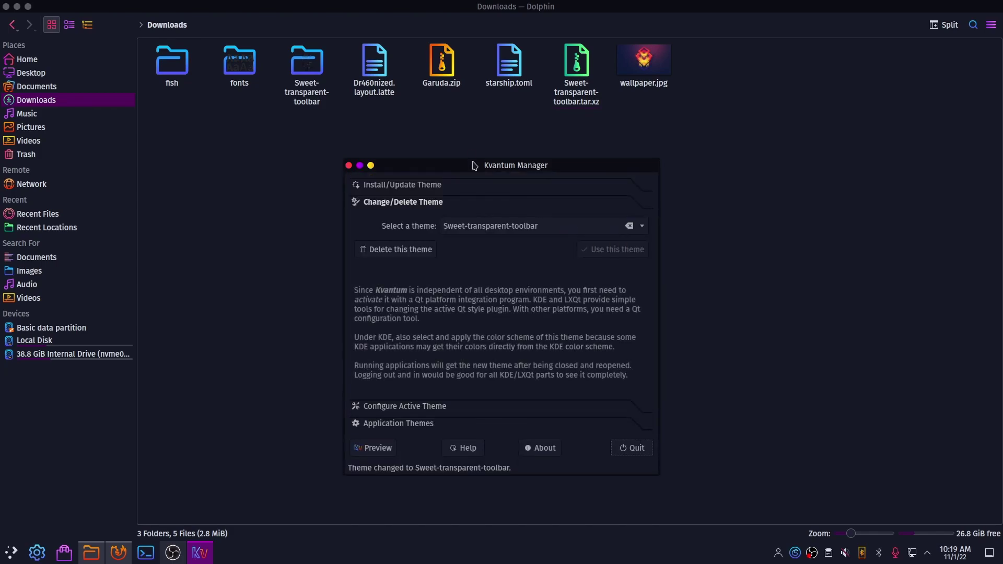
left_click(631, 448)
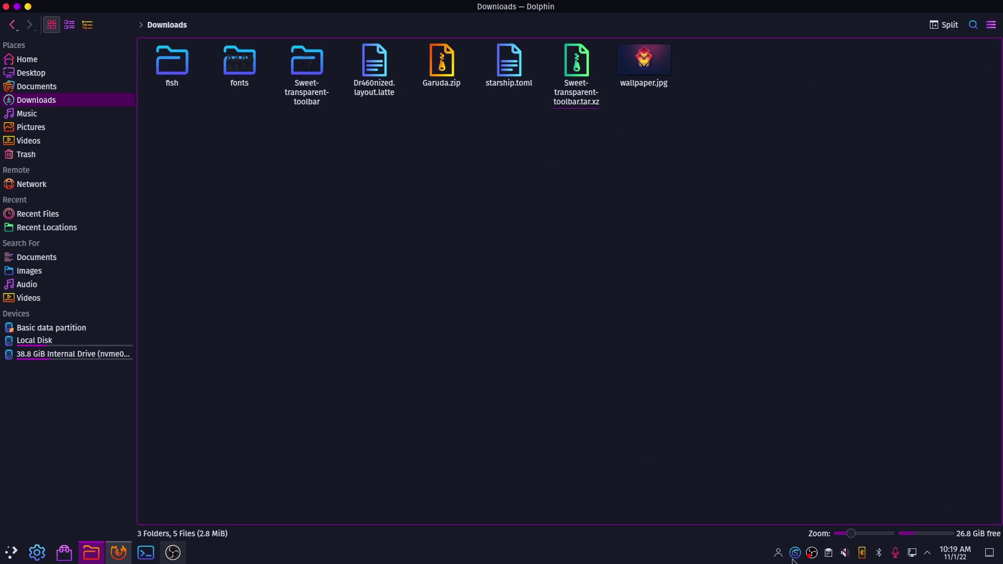
Set and apply kvantum-dark as the application style in System Settings.
left_click(5, 6)
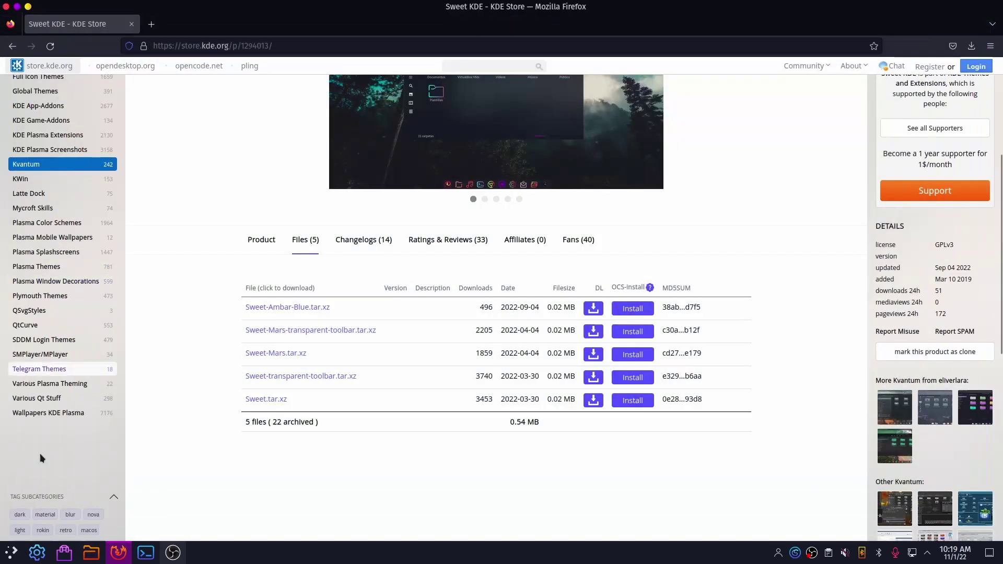
left_click(35, 555)
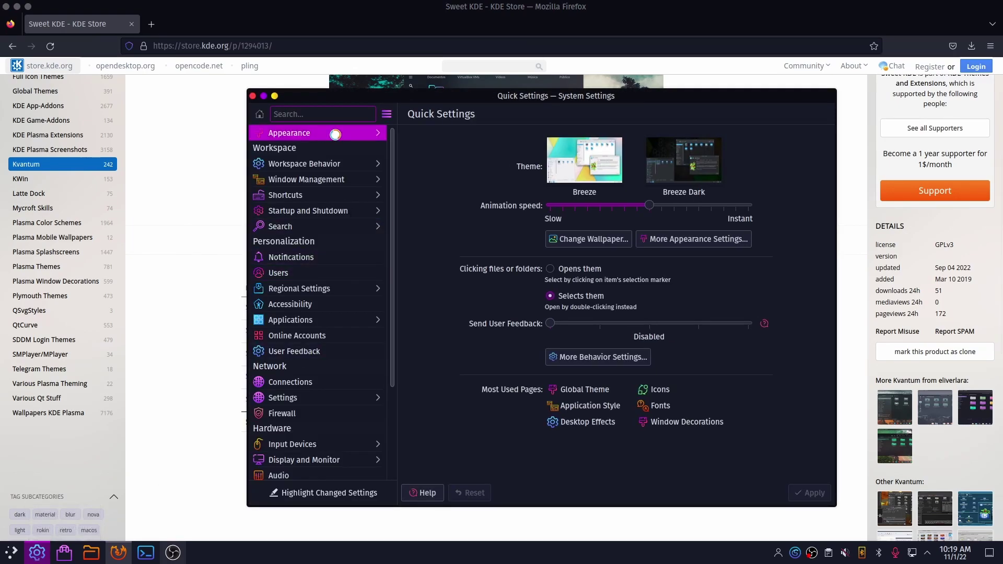
left_click(335, 134)
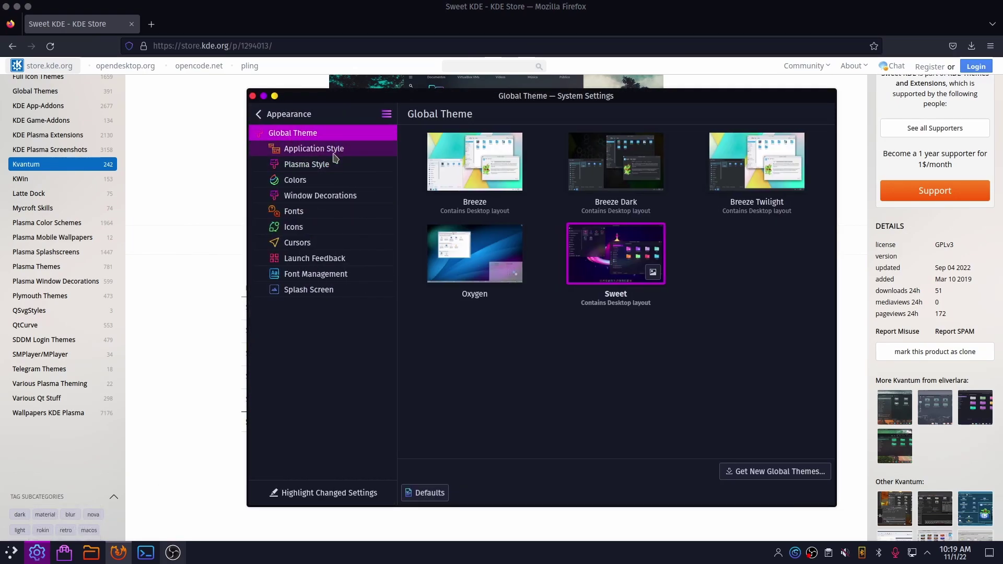
left_click(334, 157)
left_click(696, 364)
left_click(820, 495)
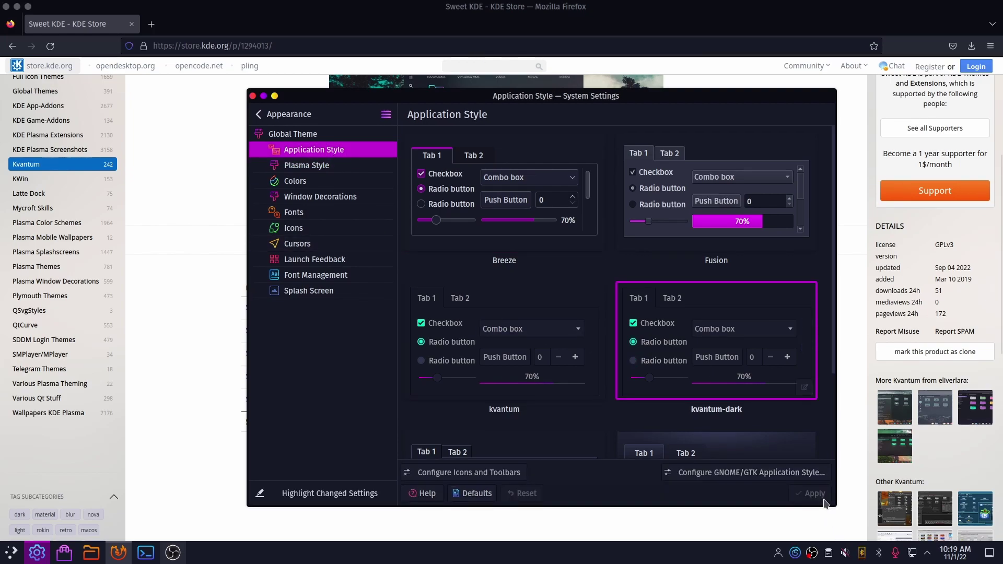
Close the Dolphin, System Settings and Firefox windows to leave an empty desktop.
left_click(98, 556)
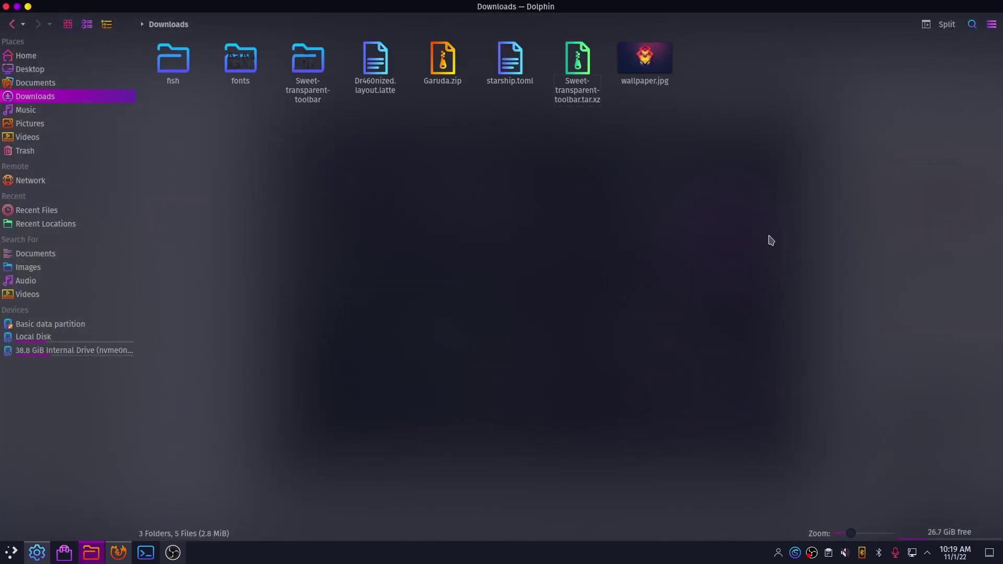
left_click(6, 6)
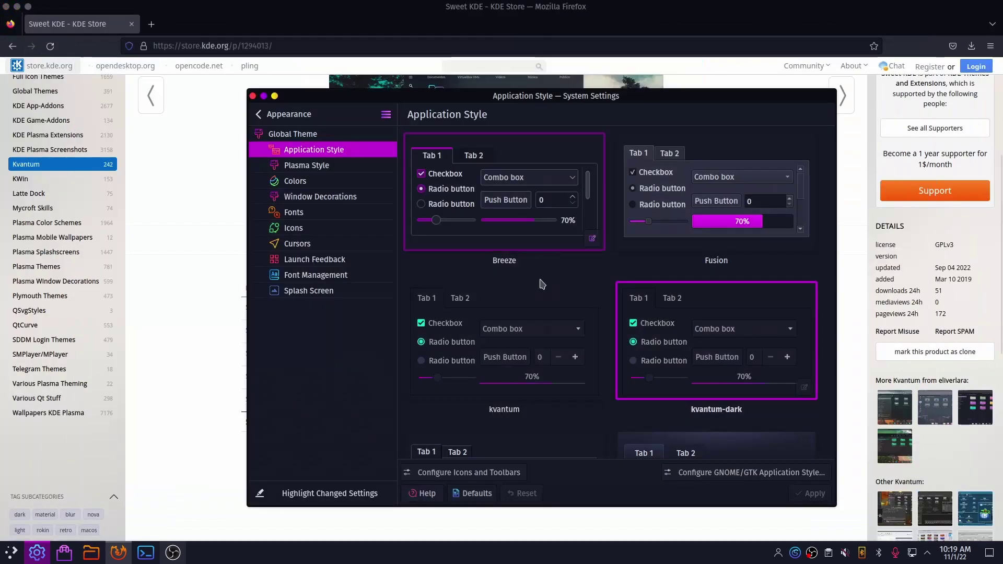
left_click(253, 97)
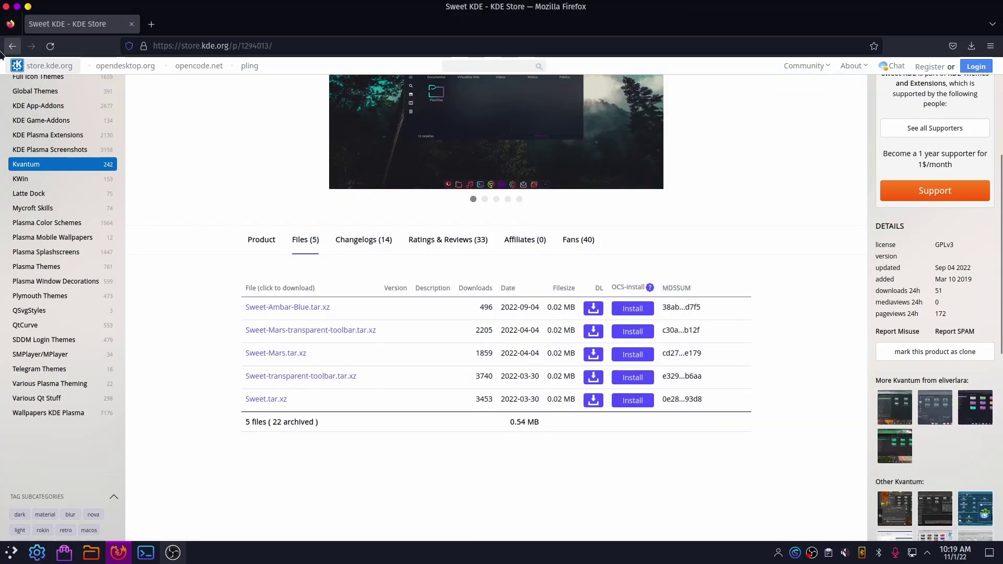
left_click(6, 7)
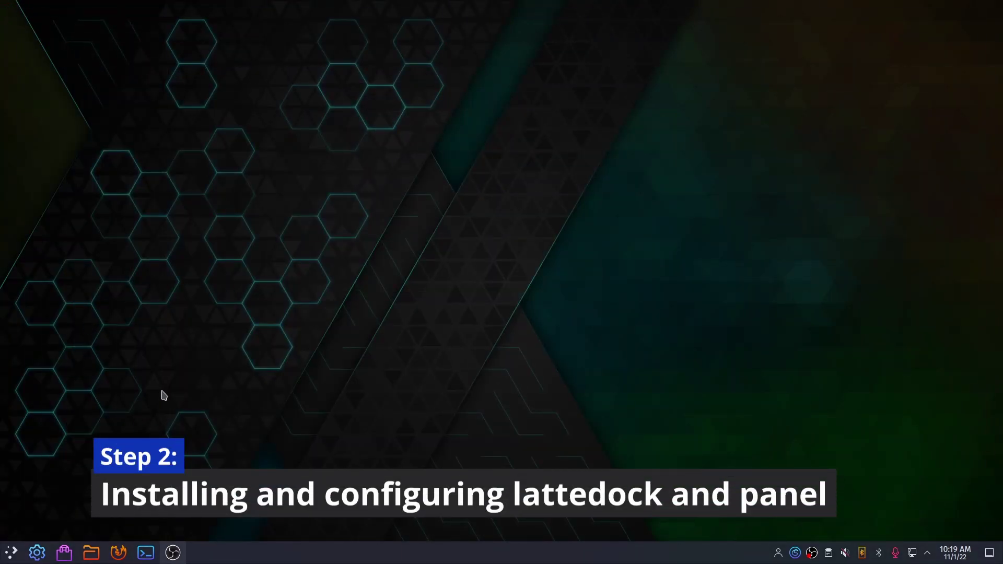
Install kdecoration, plasma5-applets-window-buttons and latte-dock with pacman in Konsole, then close it.
left_click(145, 554)
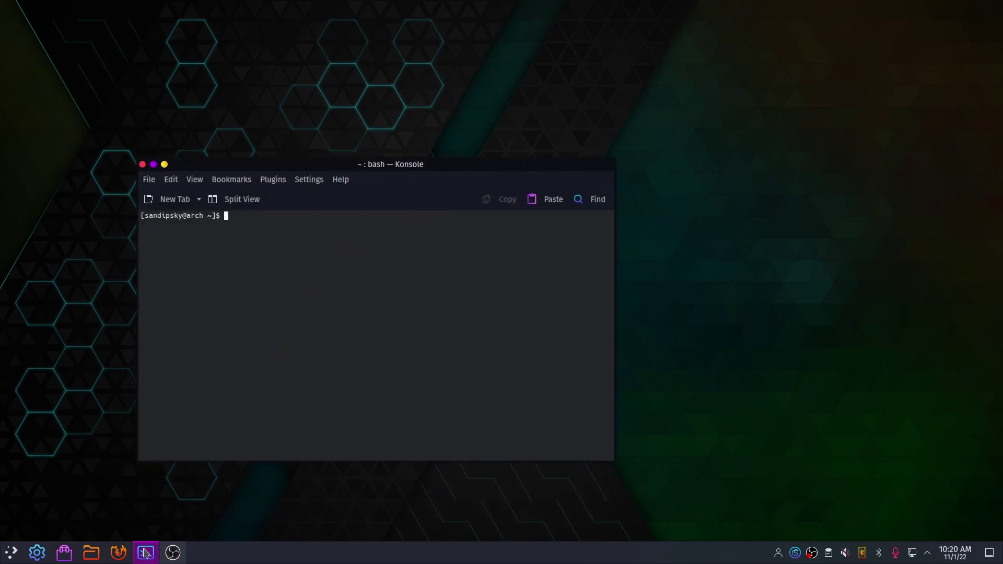
type("sudo ")
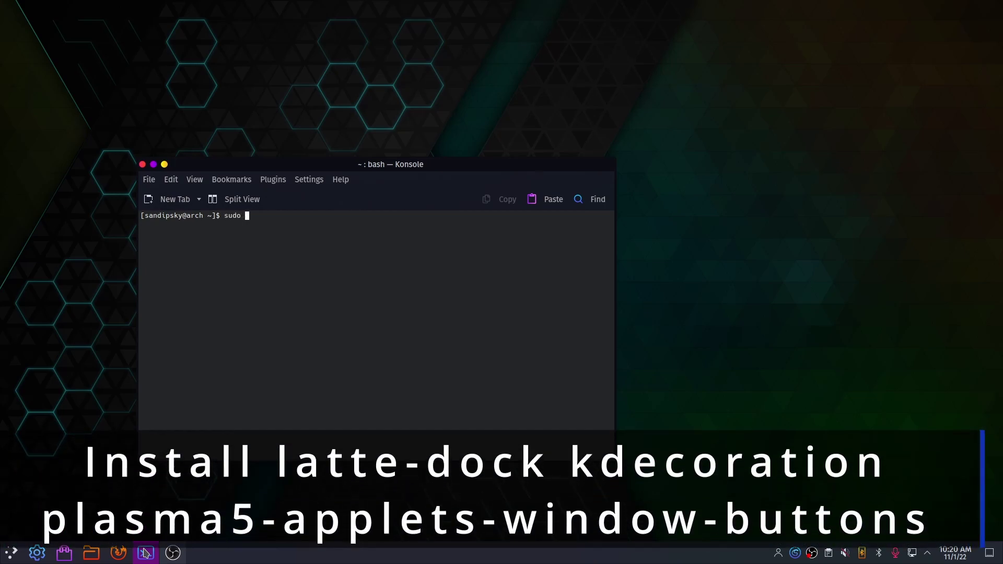
type("pacman")
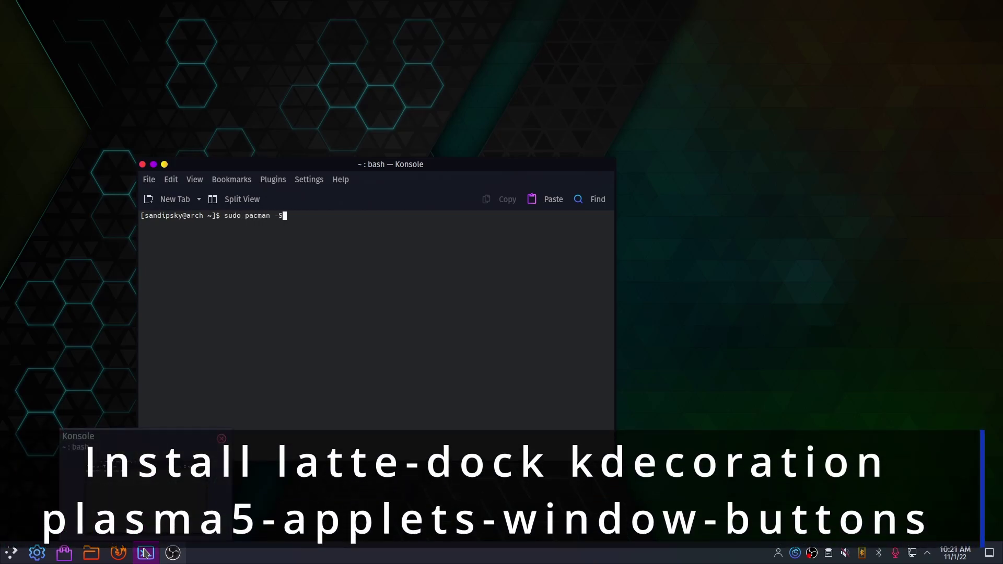
type(" -S kdecoration plasma")
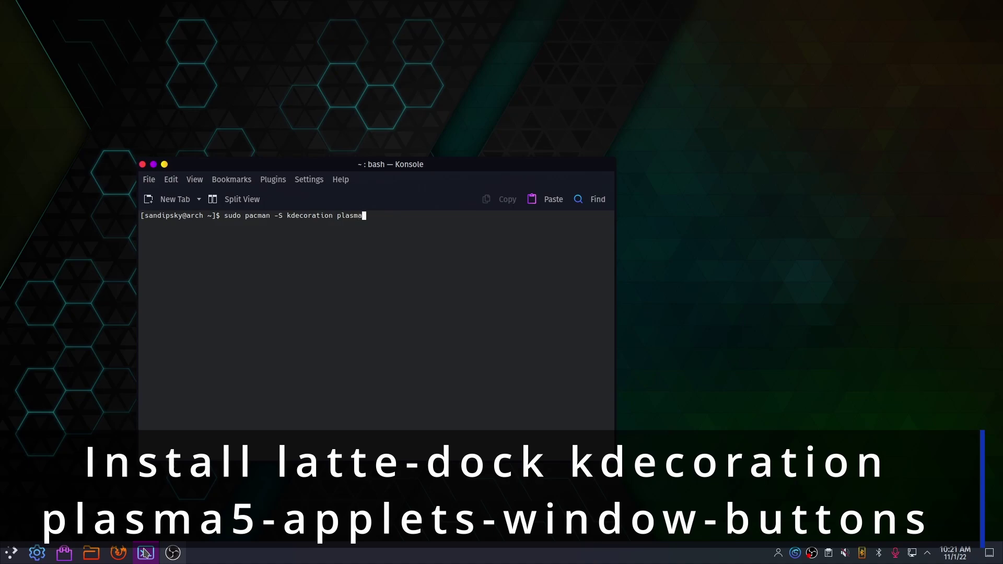
type("5-applets-")
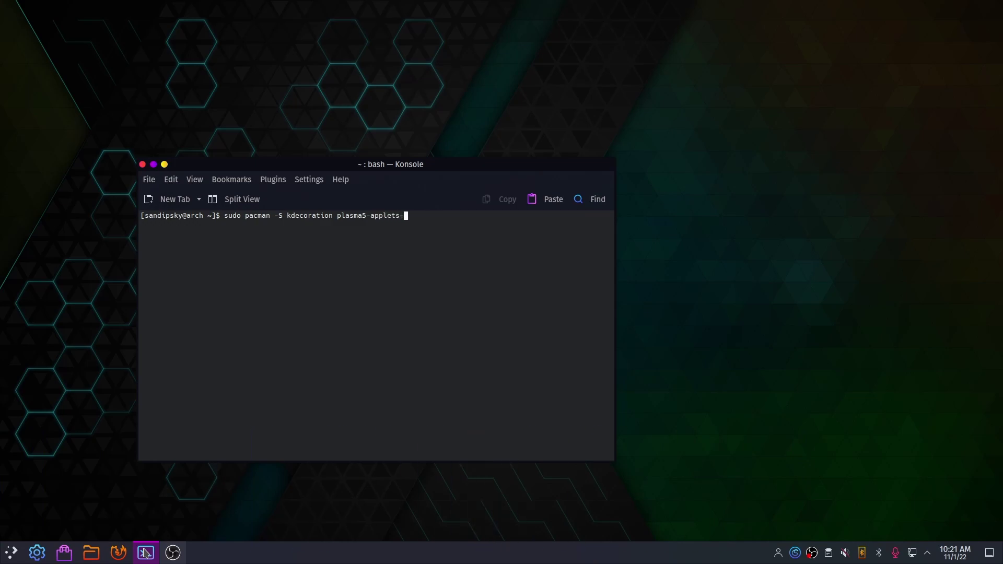
type("window-buttons la")
type("tte-dock")
key("Return")
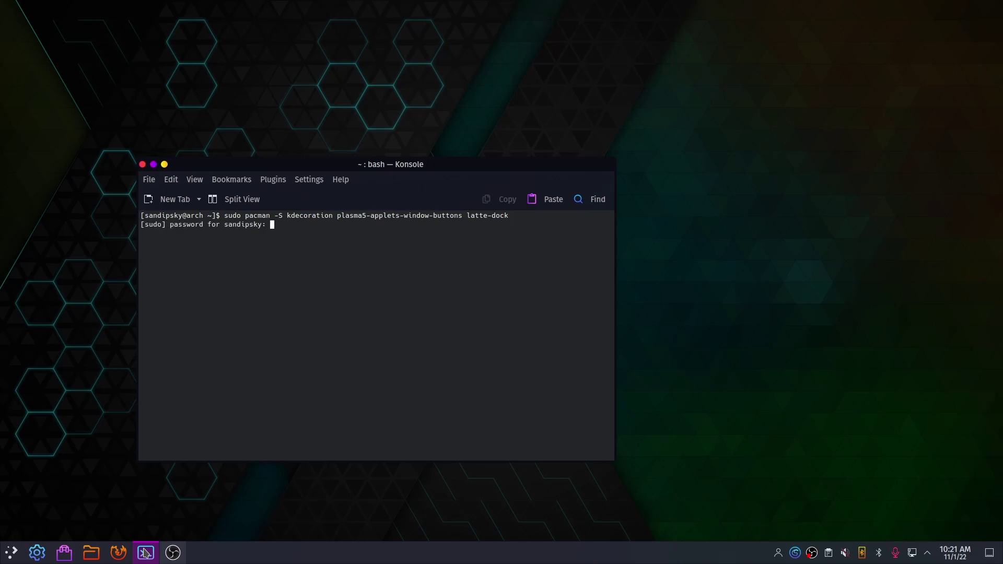
key("Return")
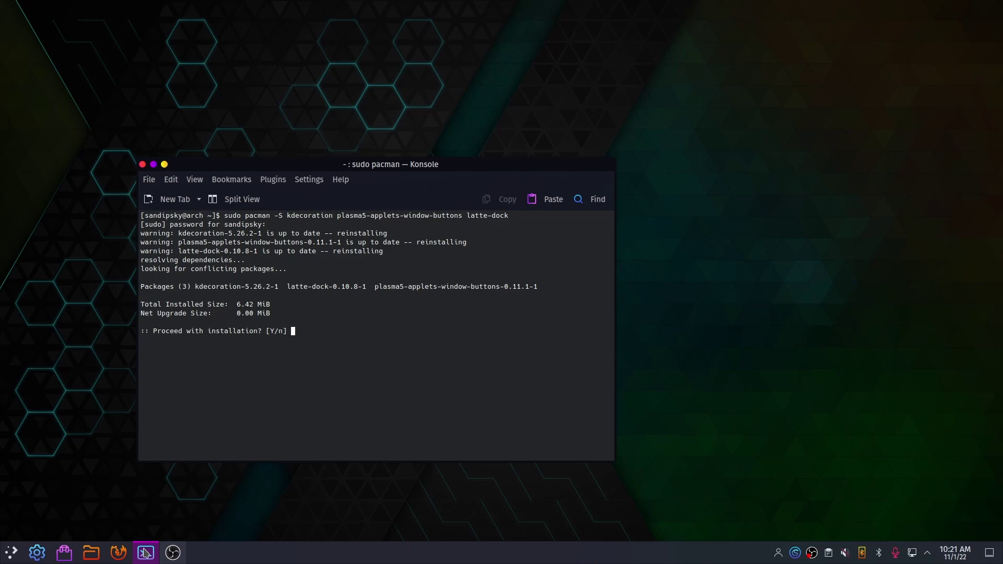
key("Return")
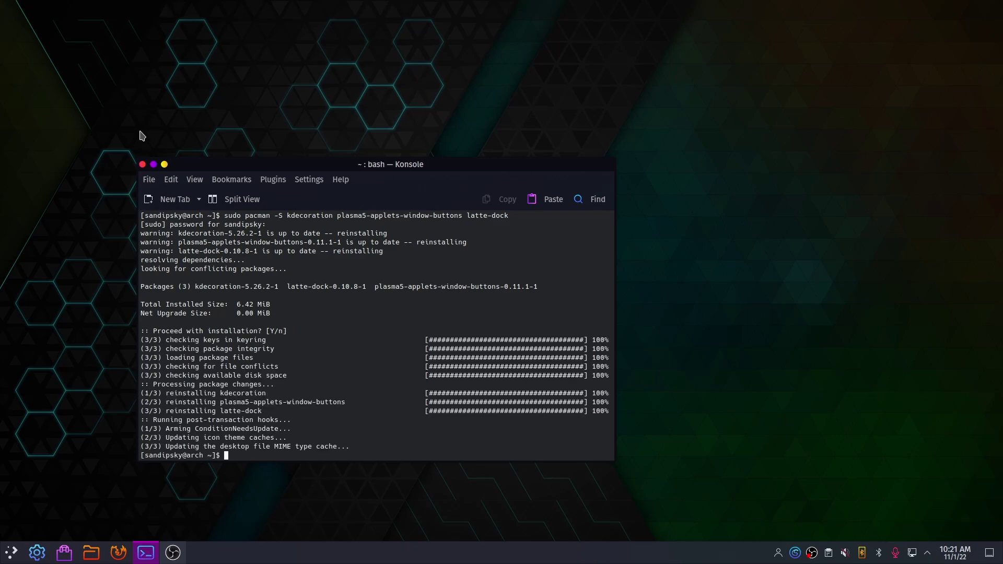
left_click(142, 165)
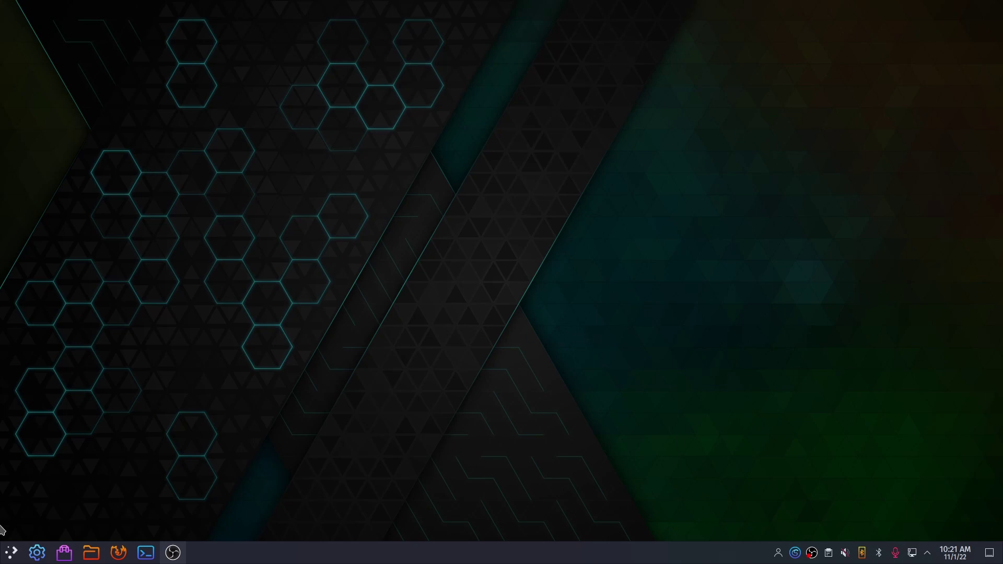
Open the Download New Plasma Widgets window from the panel's Add Widgets menu.
key("Menu")
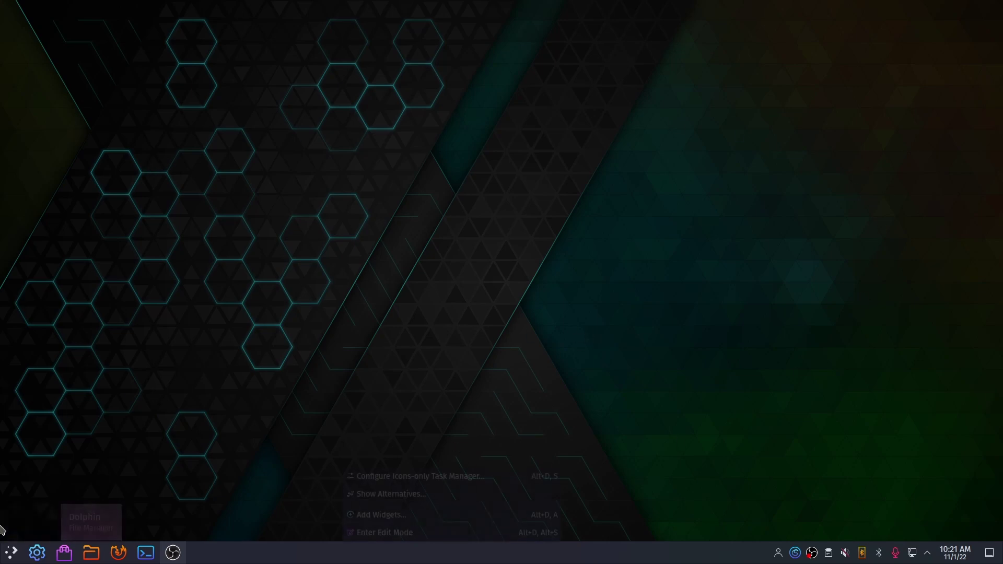
key("Up")
key("Up")
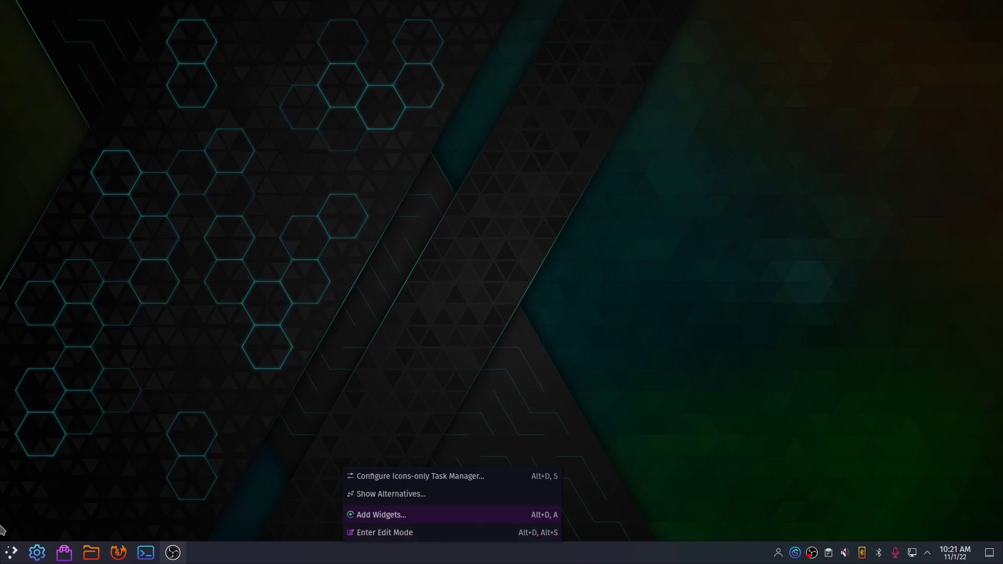
left_click(385, 514)
key("shift+Tab")
key("shift+Tab")
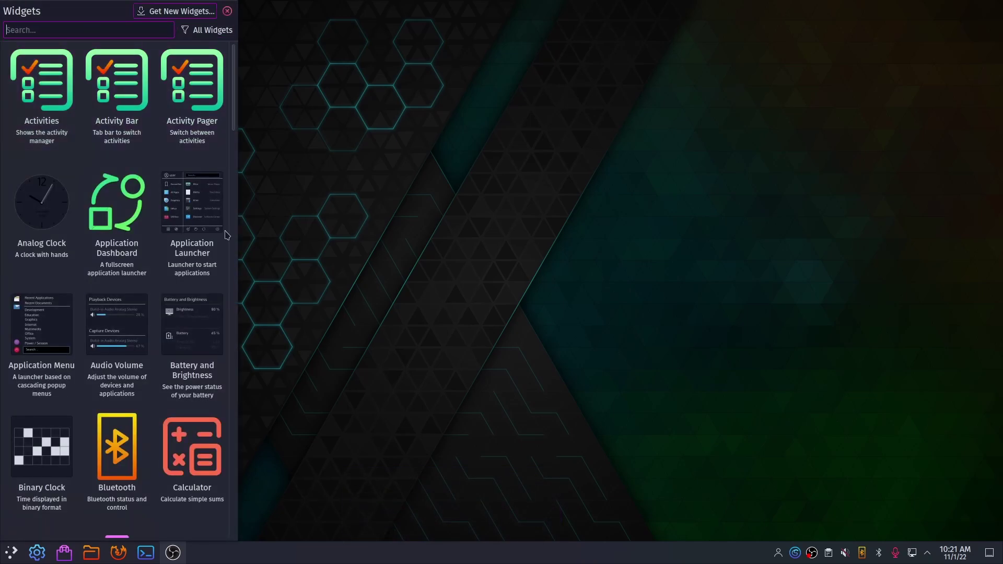
key("space")
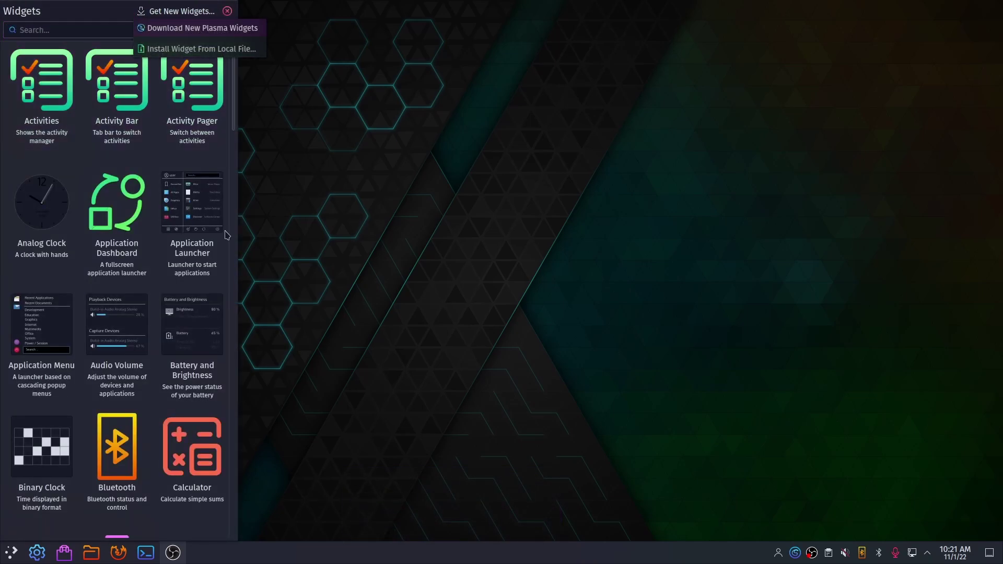
key("Escape")
key("space")
left_click(186, 35)
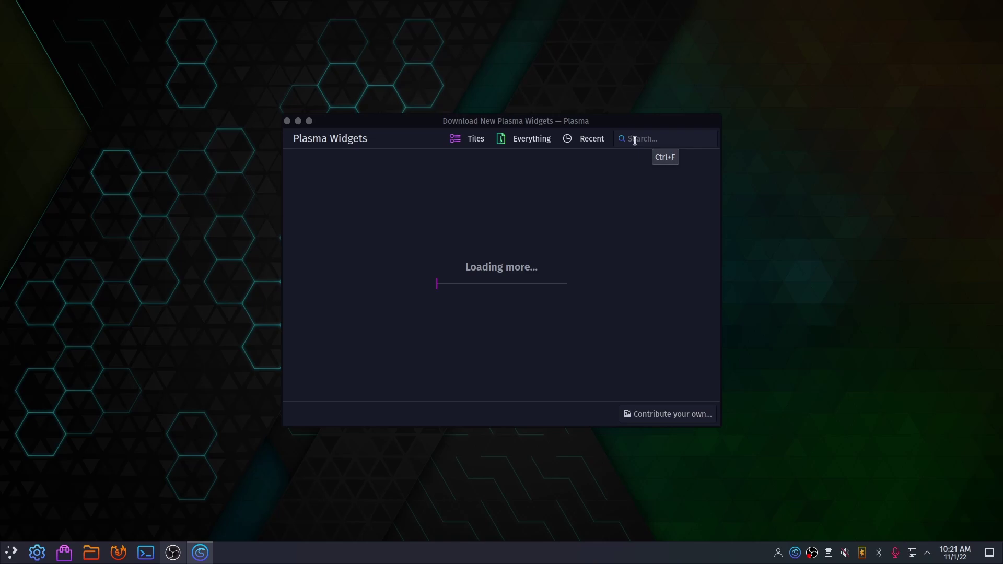
Search the widget store for window title, install Window Title Applet, and close the window.
left_click(653, 138)
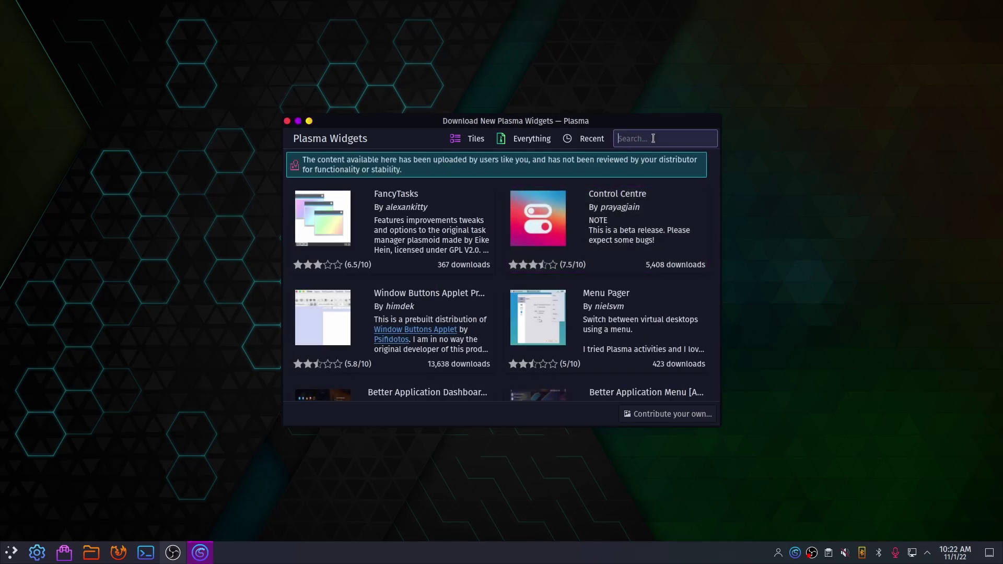
type("window")
key("Return")
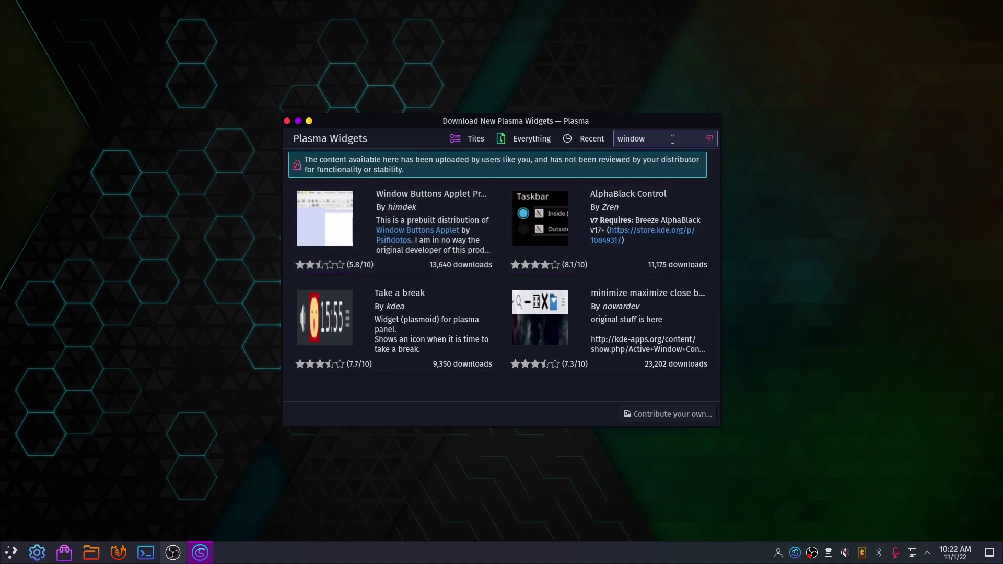
key("Return")
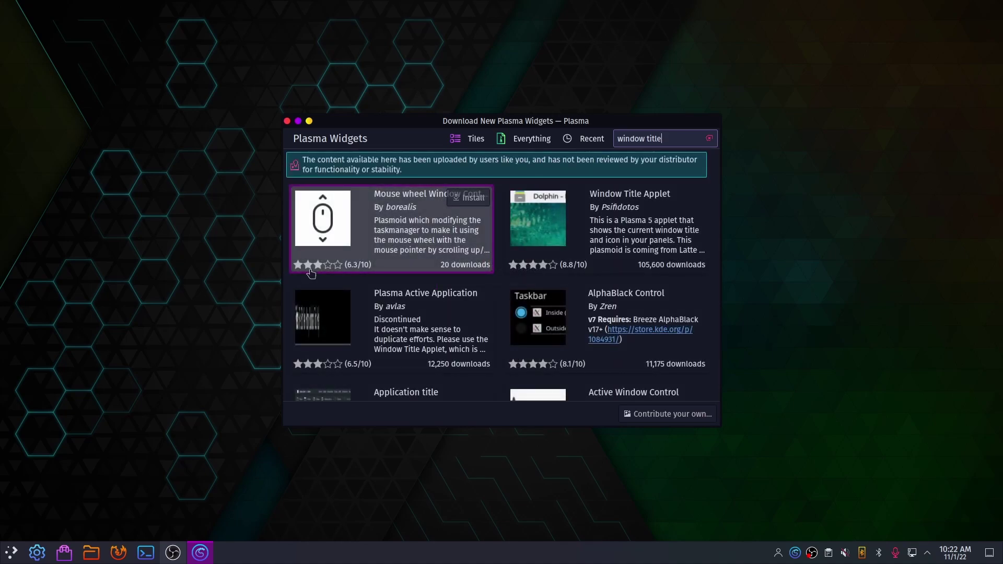
left_click(662, 198)
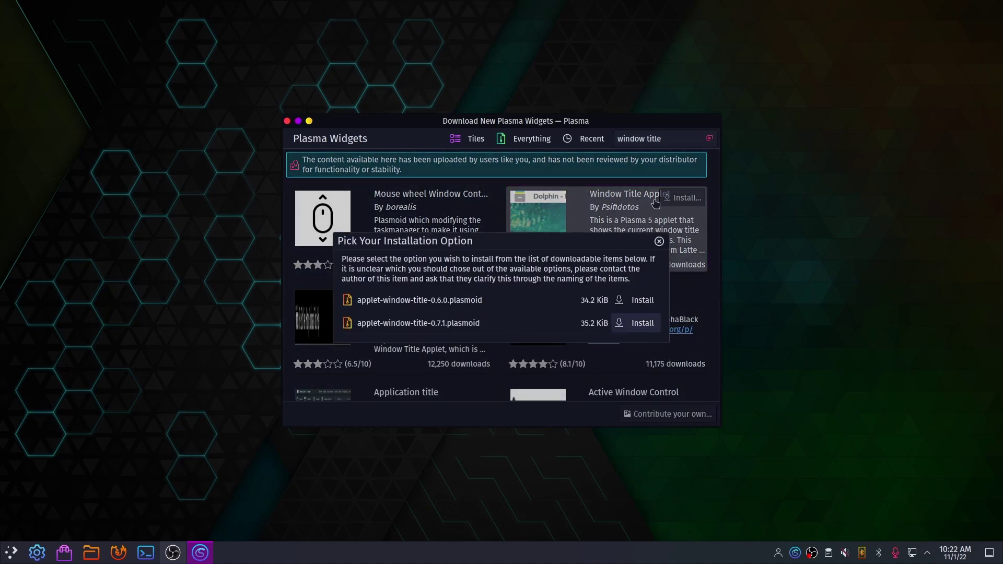
key("Return")
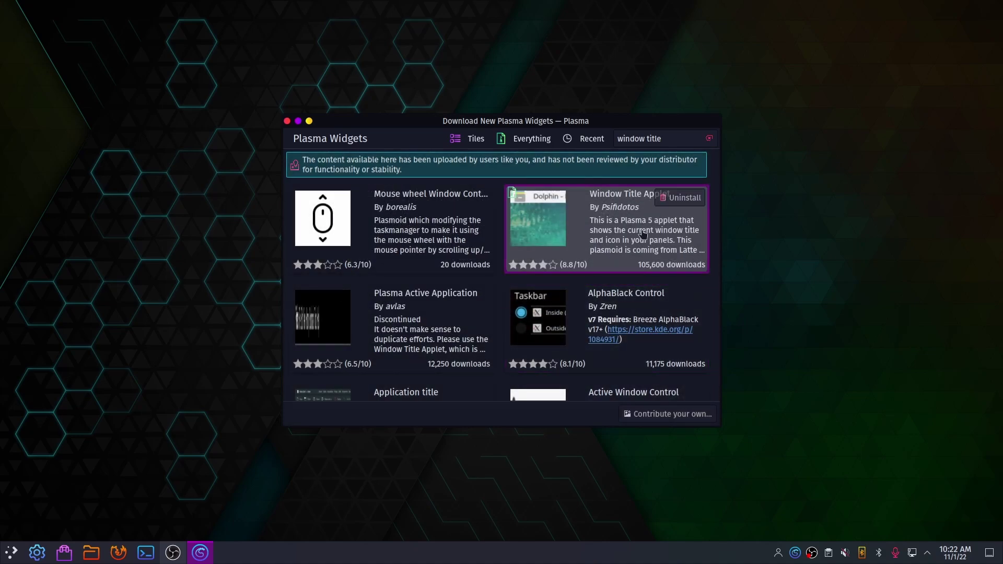
triple_click(661, 144)
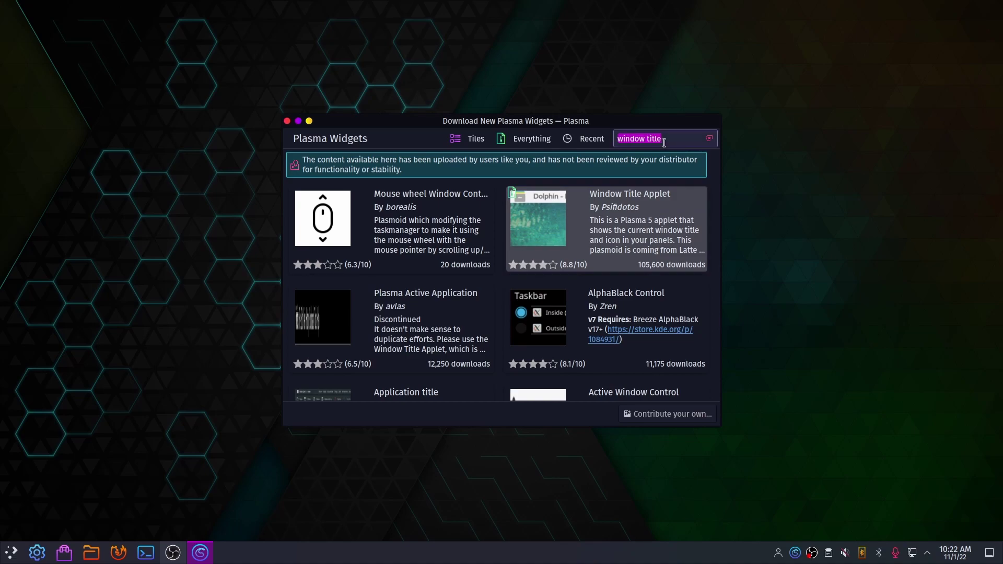
key("BackSpace")
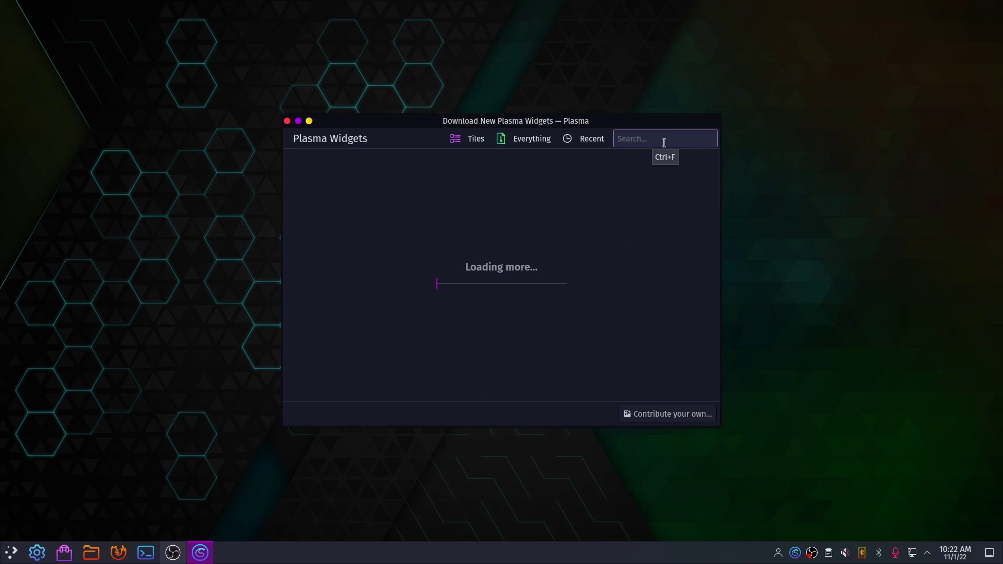
left_click(287, 121)
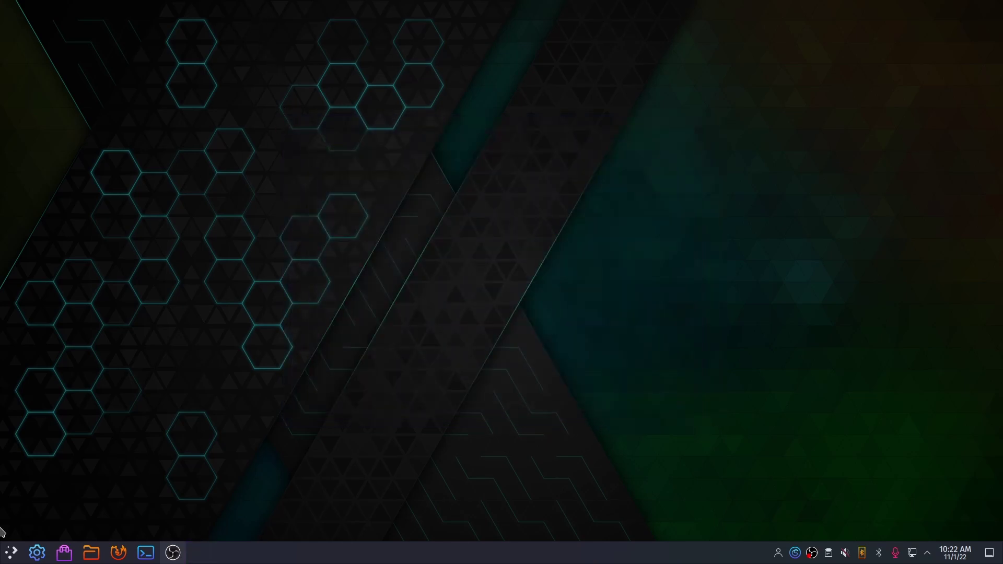
Search the application launcher for 'latt' and start Latte Dock.
left_click(10, 552)
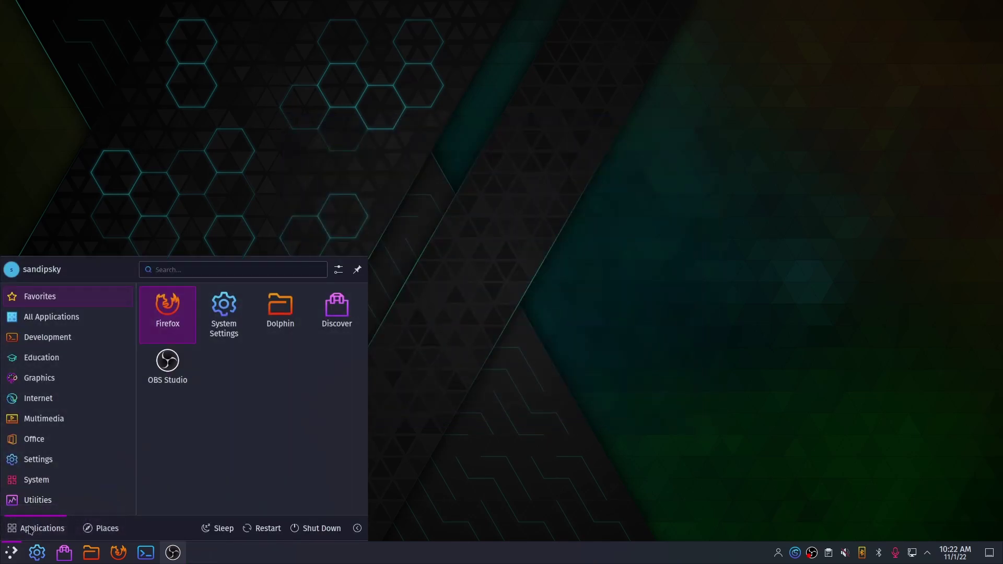
type("latte")
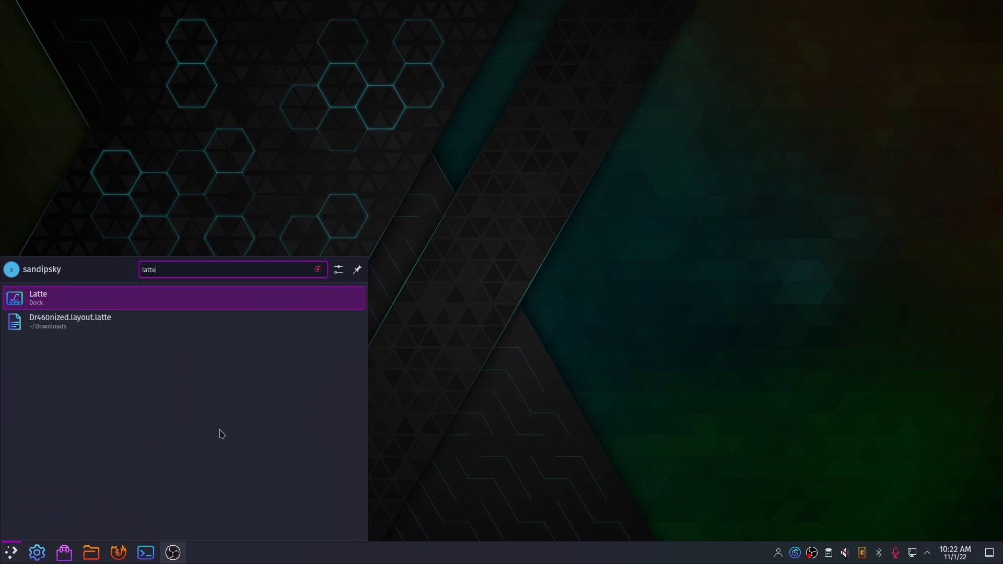
key("Down")
key("Up")
left_click(109, 303)
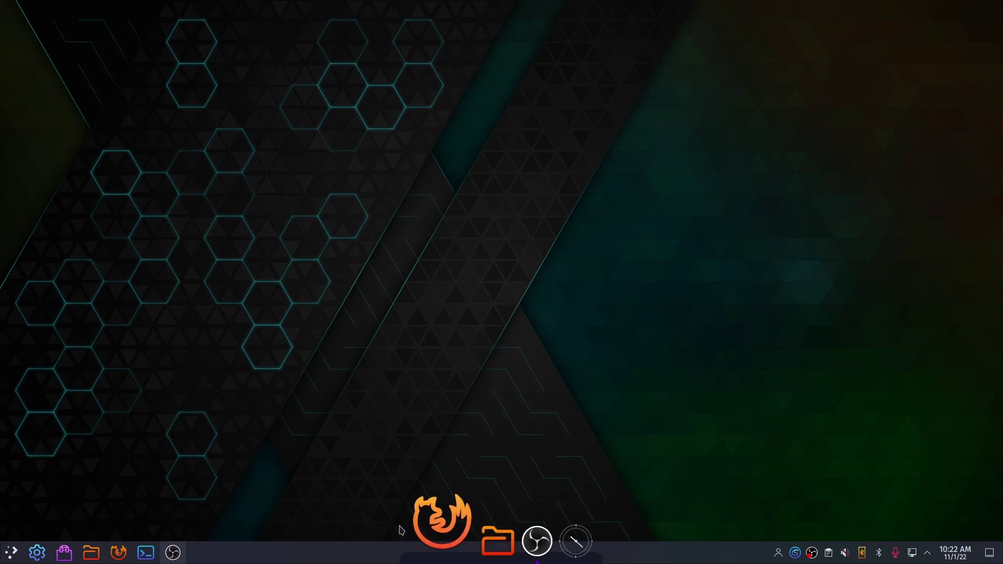
Open Latte Dock's Layouts Editor from the dock's settings.
right_click(478, 546)
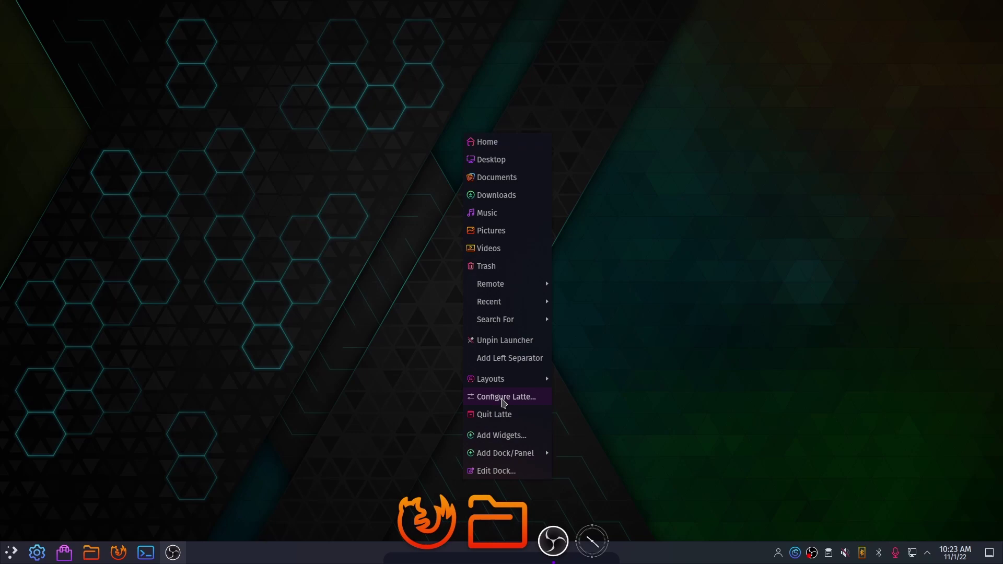
left_click(503, 399)
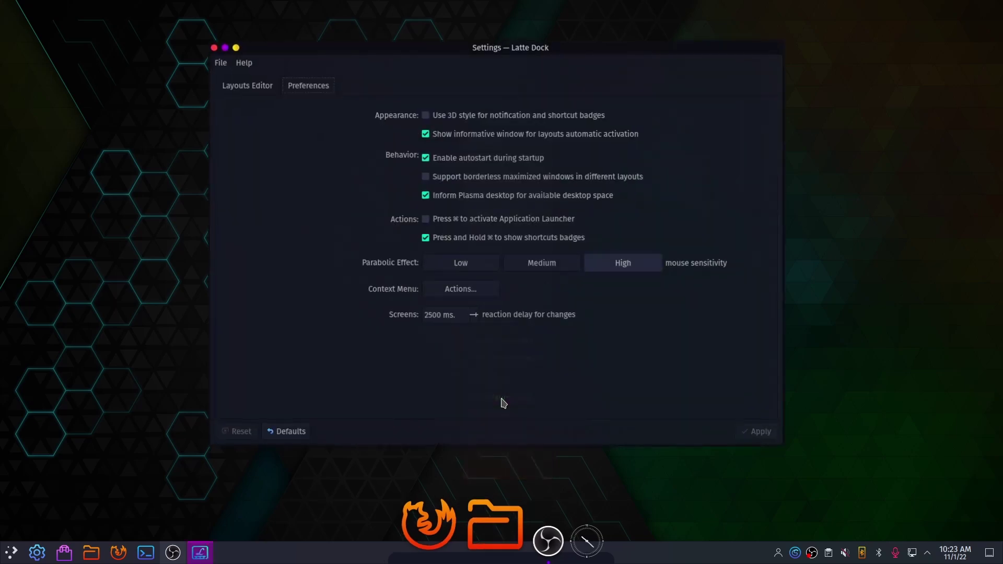
left_click(236, 86)
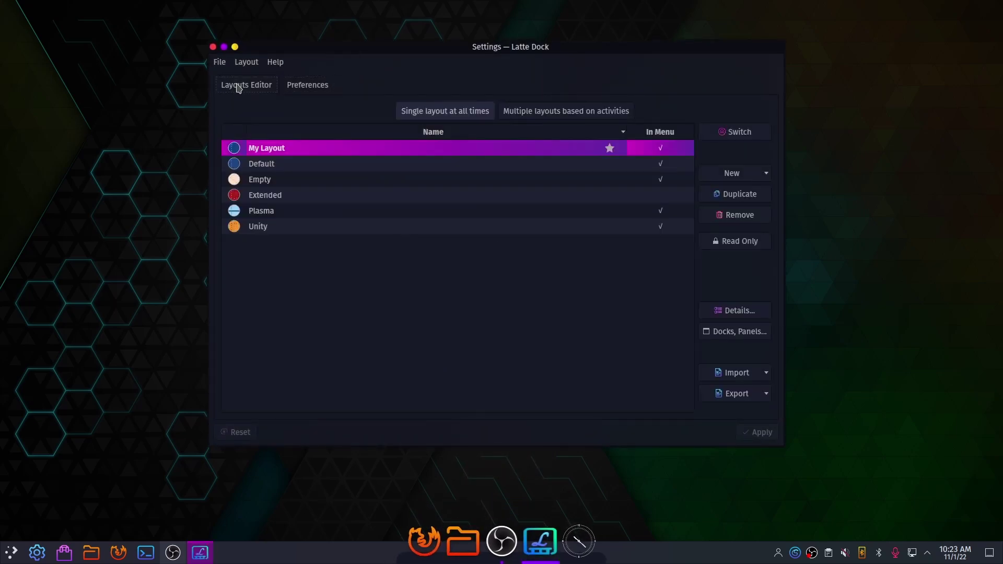
Import Dr460nized.layout.latte from the Downloads folder and save the new layout.
left_click(766, 374)
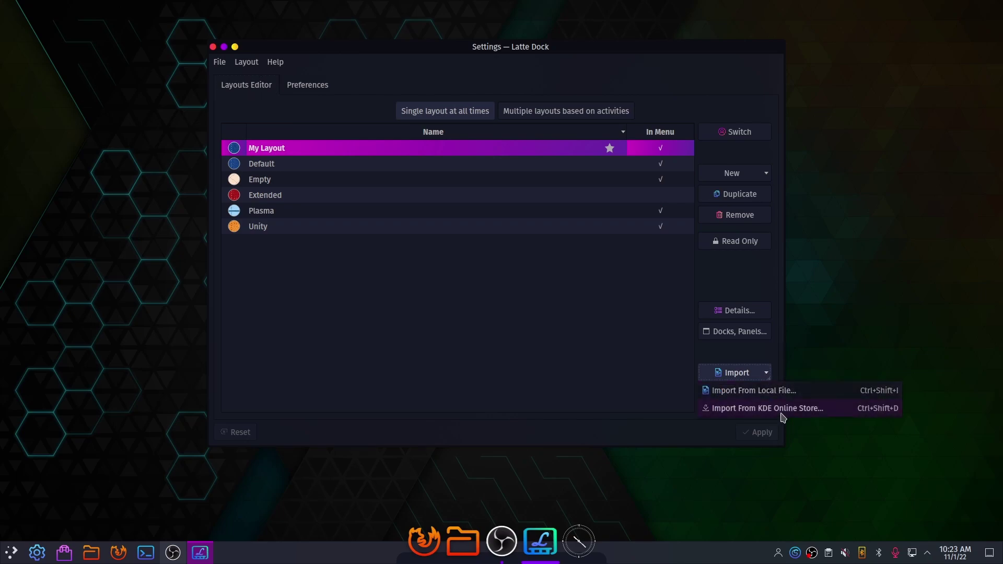
left_click(792, 399)
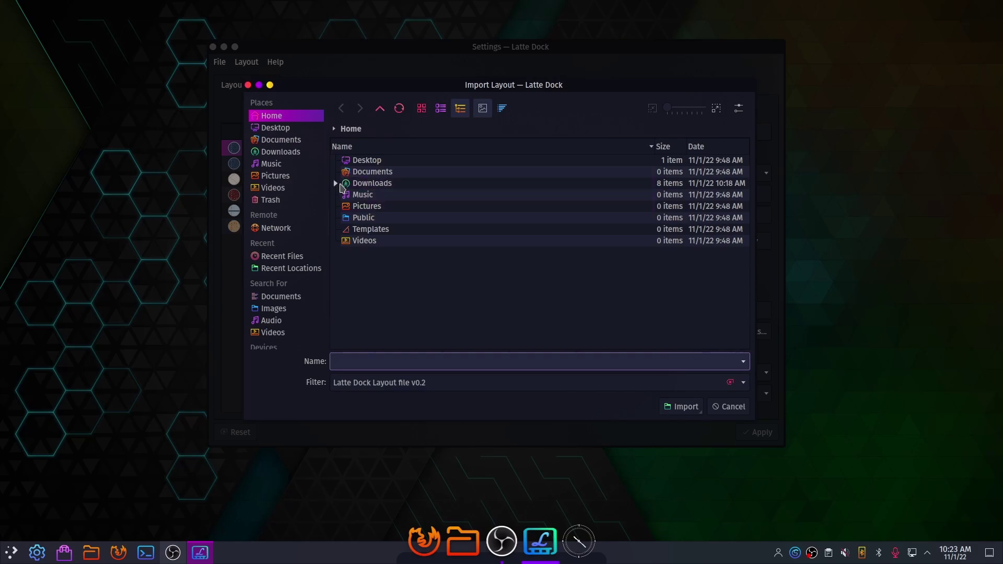
left_click(337, 183)
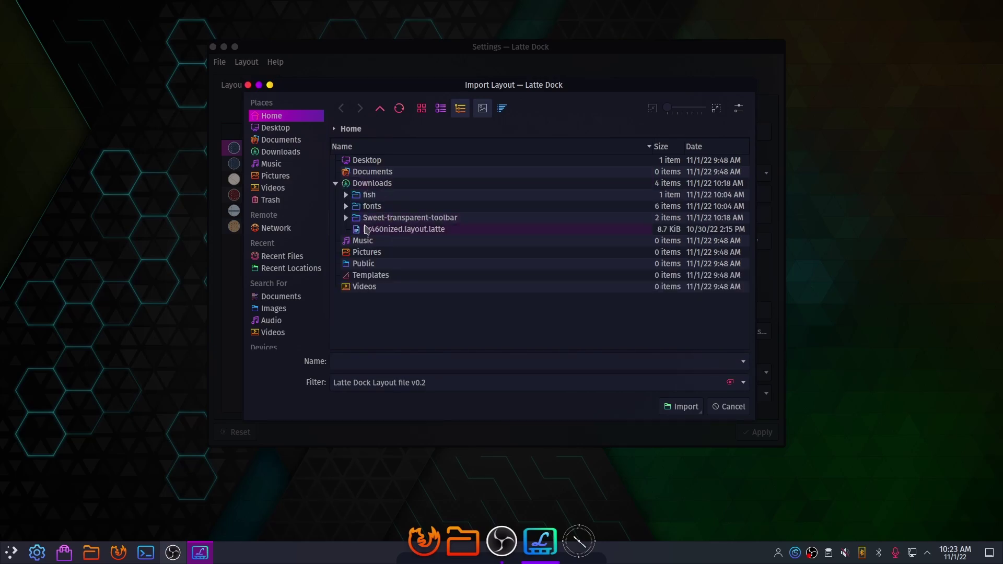
left_click(383, 230)
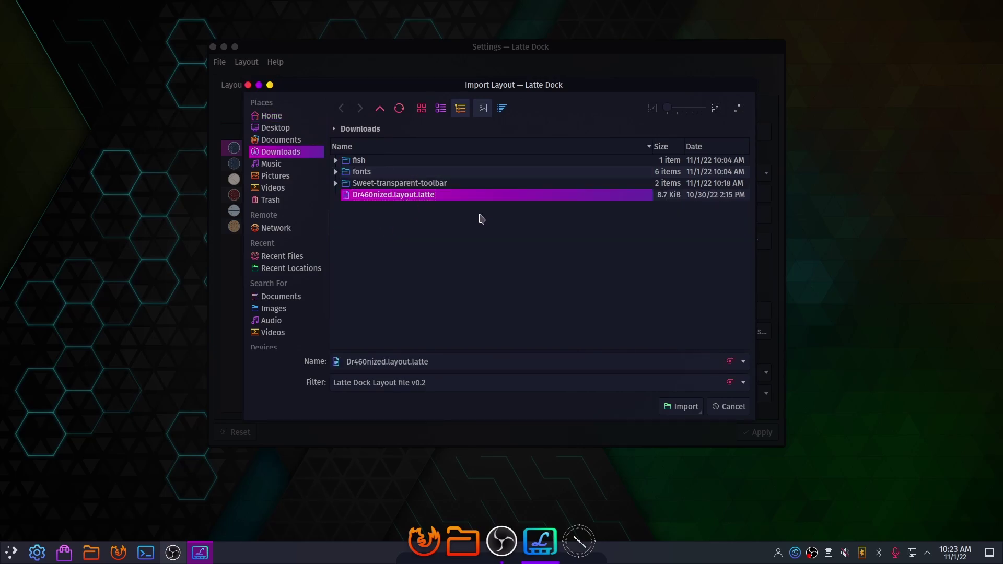
left_click(685, 408)
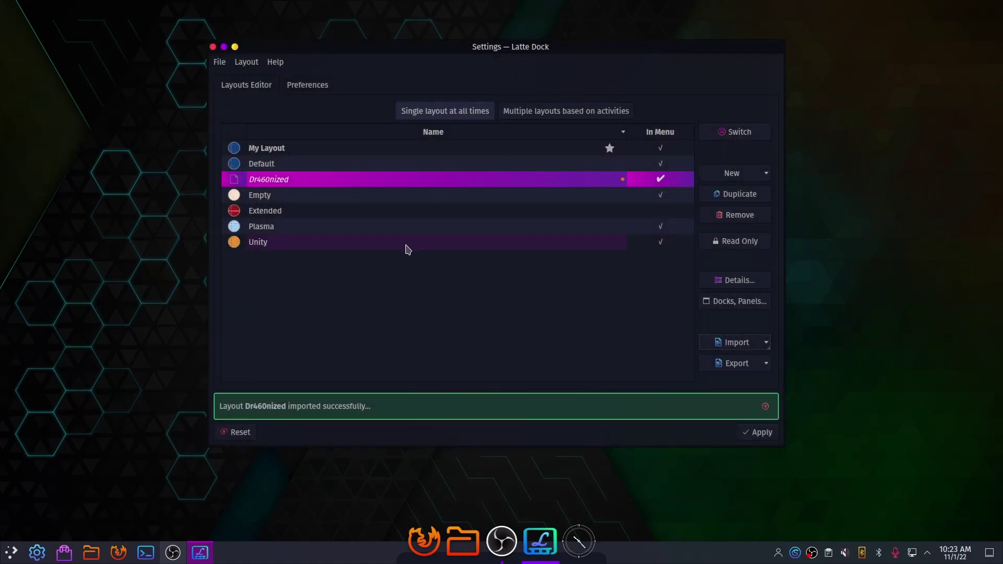
left_click(763, 436)
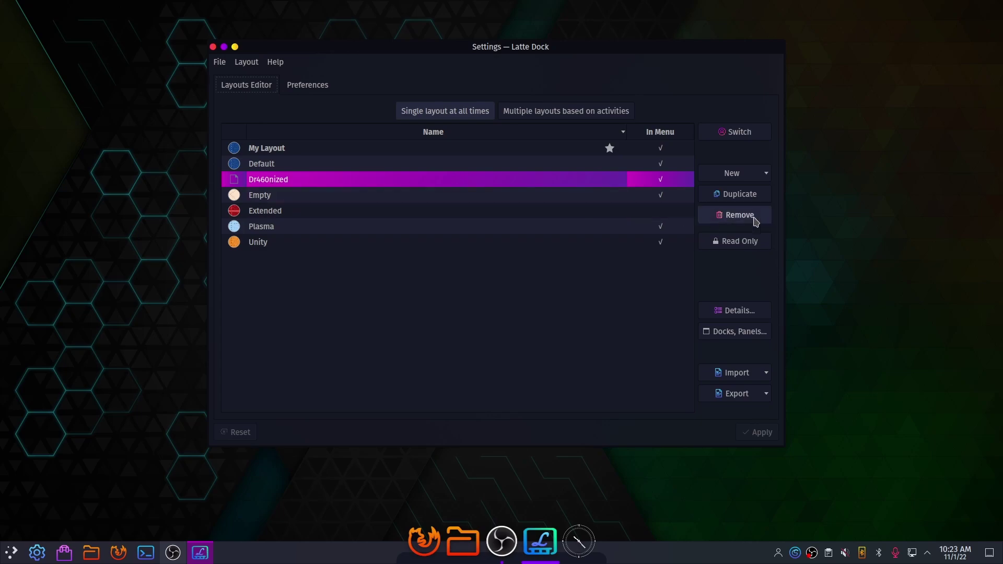
Switch Latte to the Dr460nized layout and put the bottom Plasma panel into edit mode.
left_click(735, 134)
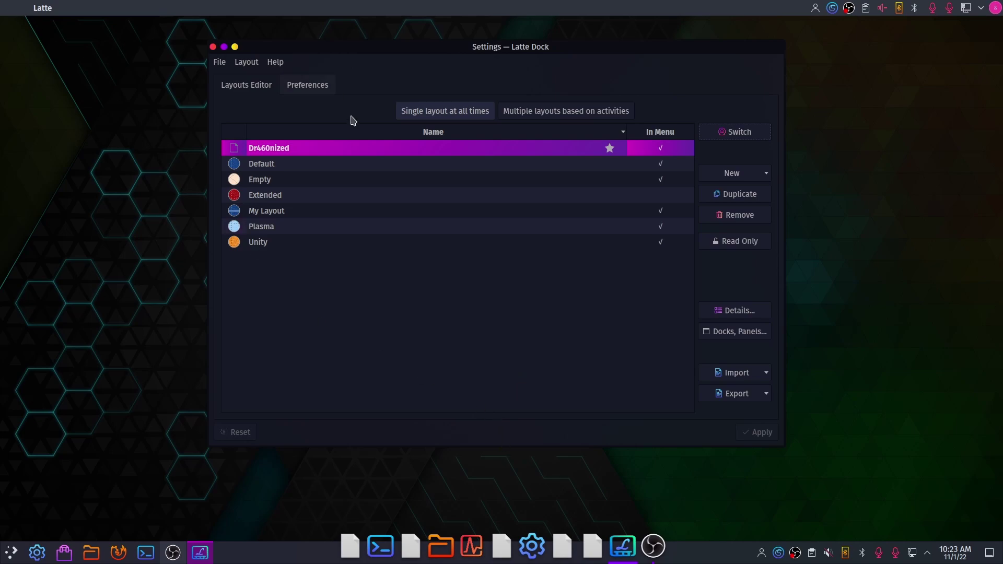
right_click(262, 558)
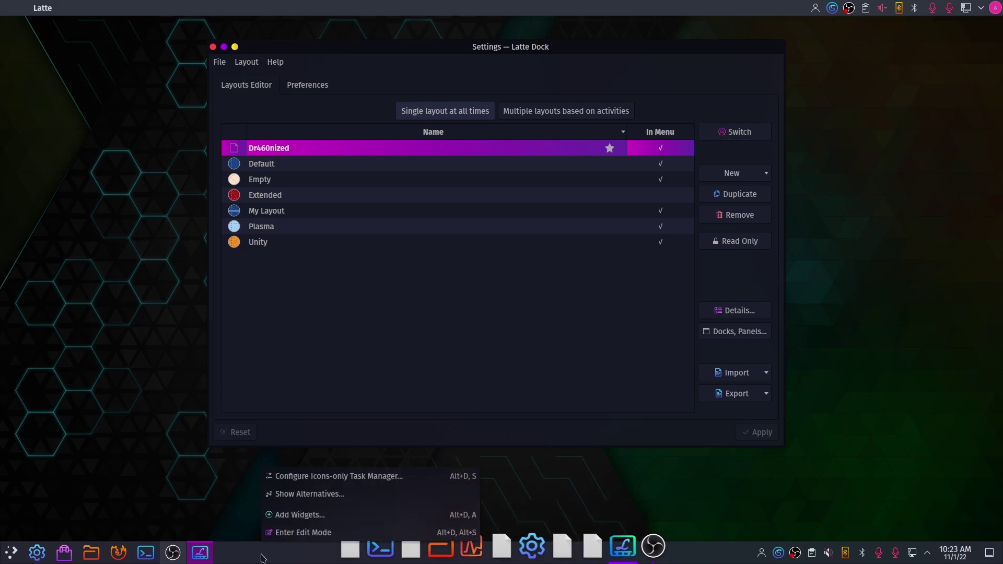
left_click(284, 533)
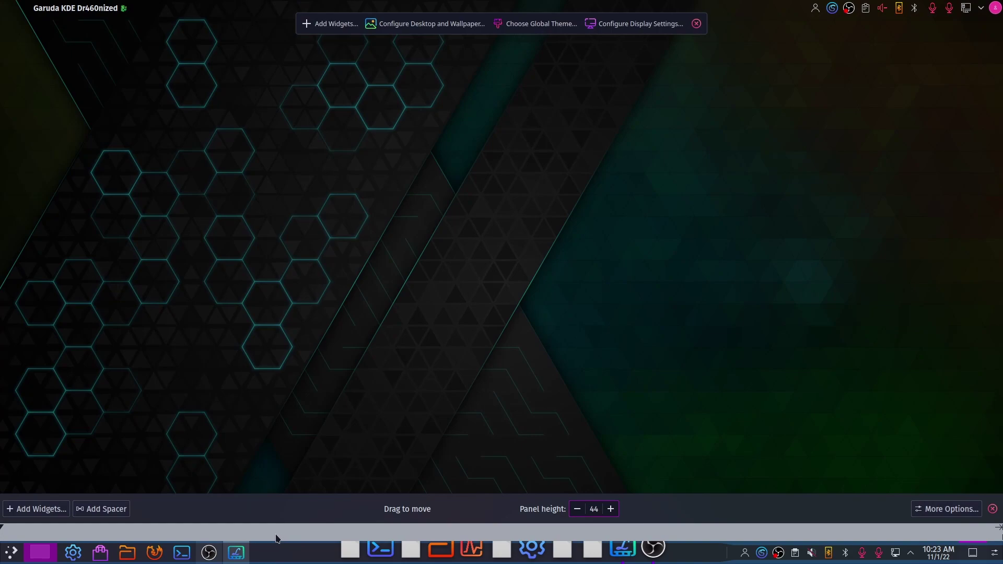
Remove the old bottom Plasma panel, dismiss the notice, and exit edit mode.
right_click(277, 539)
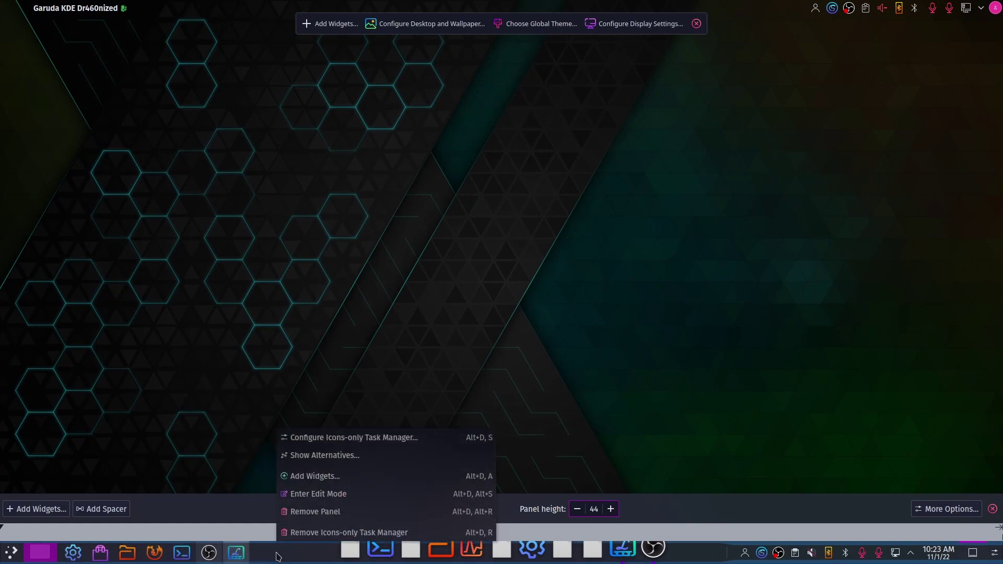
left_click(303, 512)
left_click(975, 448)
left_click(697, 23)
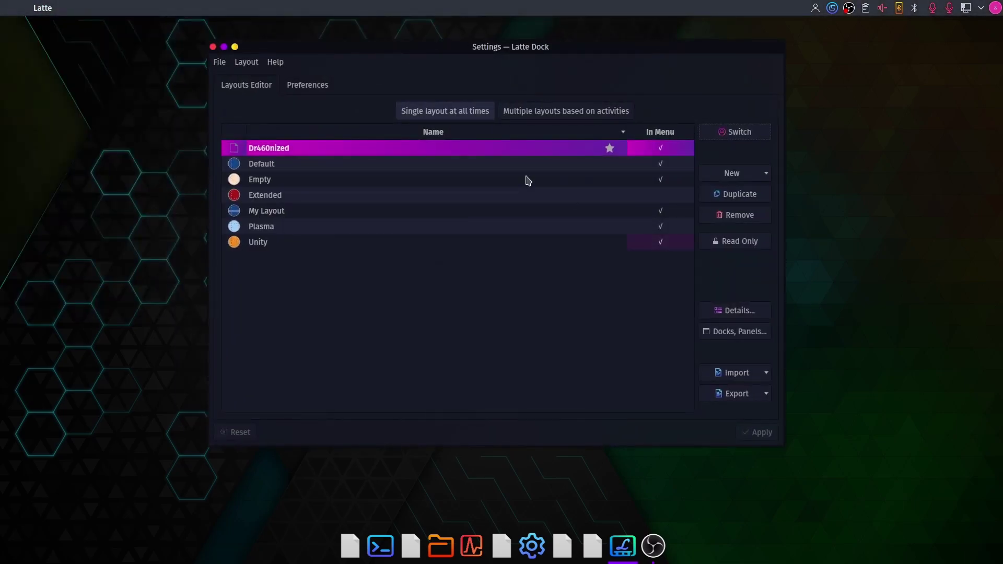
double_click(472, 49)
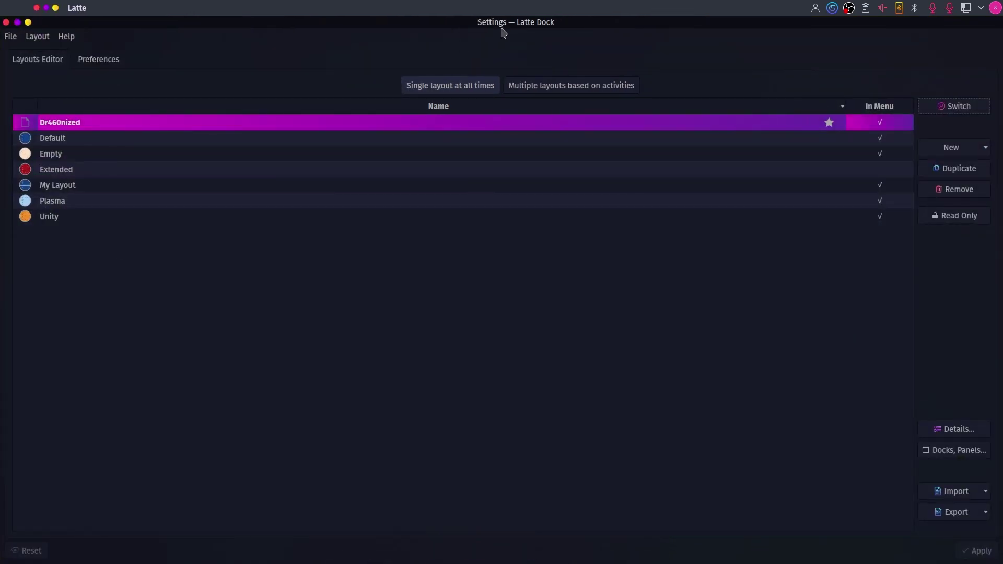
right_click(47, 10)
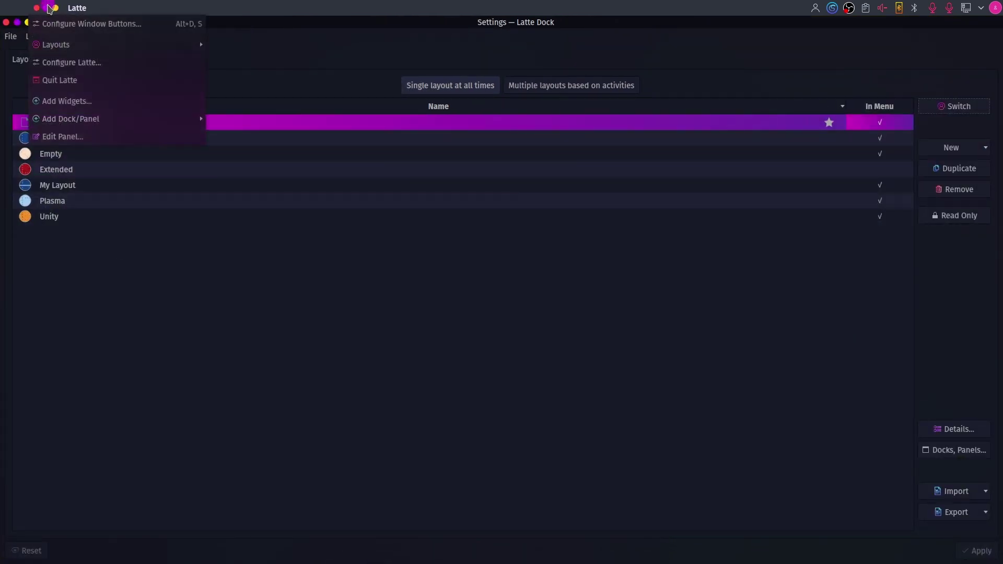
left_click(488, 197)
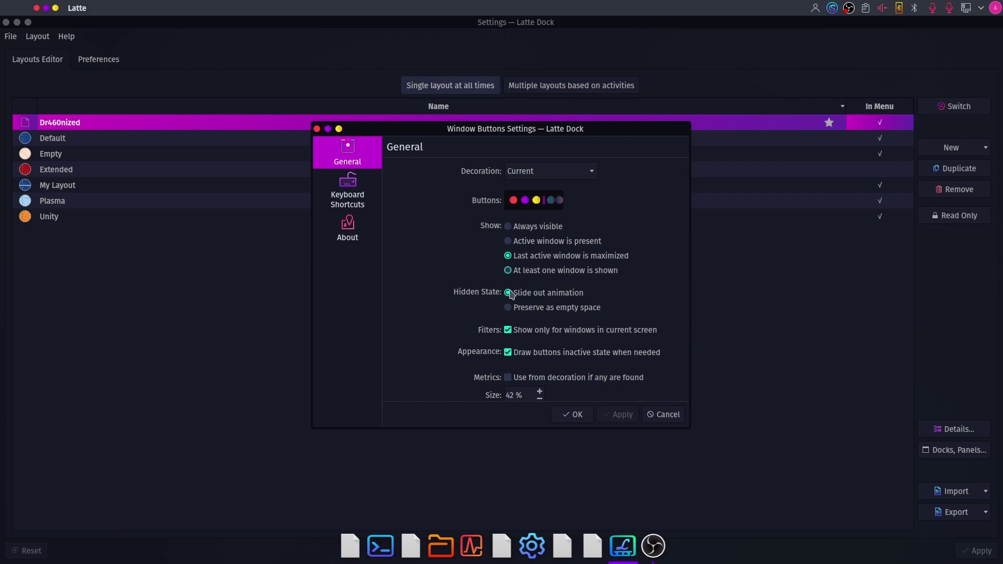
scroll(618, 382, "down", 1)
scroll(633, 394, "down", 1)
scroll(636, 394, "up", 2)
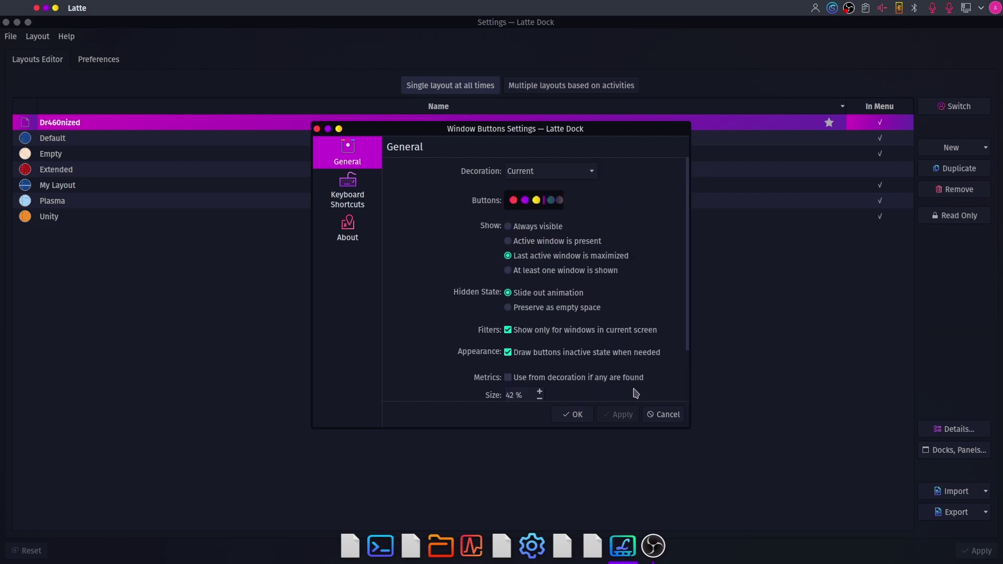
left_click(575, 415)
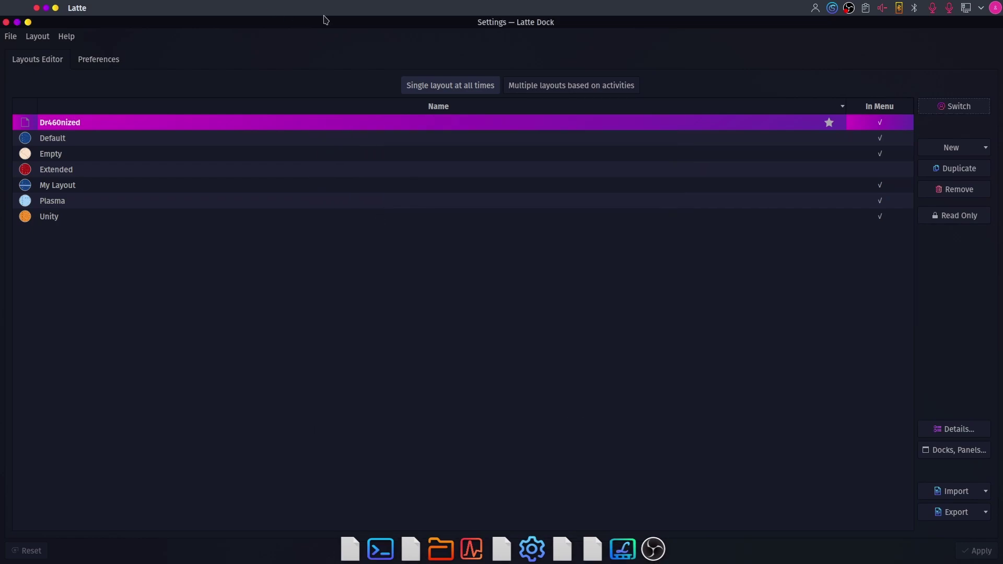
left_click_drag(414, 29, 441, 77)
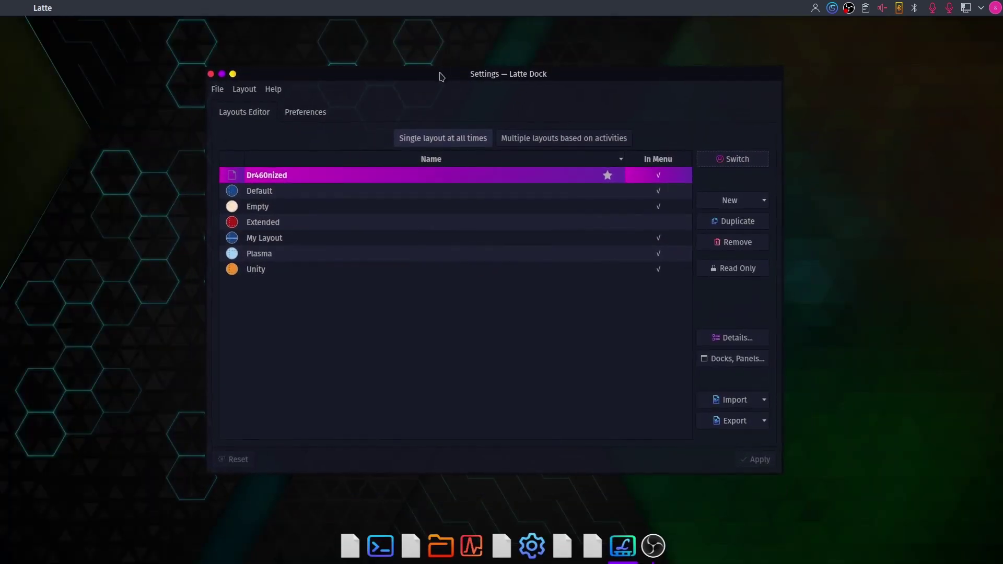
Set the top-panel application launcher icon to distributor-logo-arch, found by searching 'arch'.
right_click(2, 8)
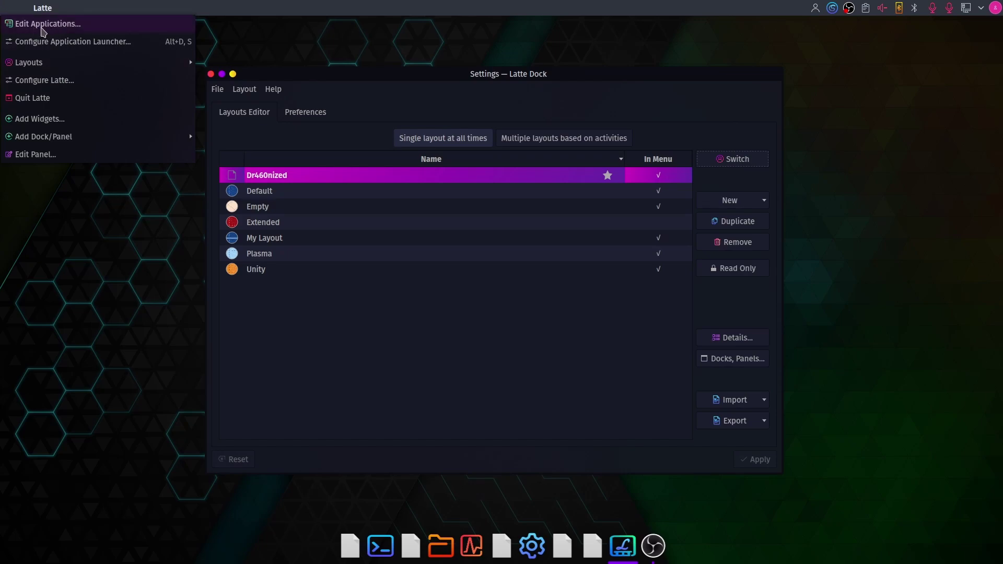
left_click(42, 43)
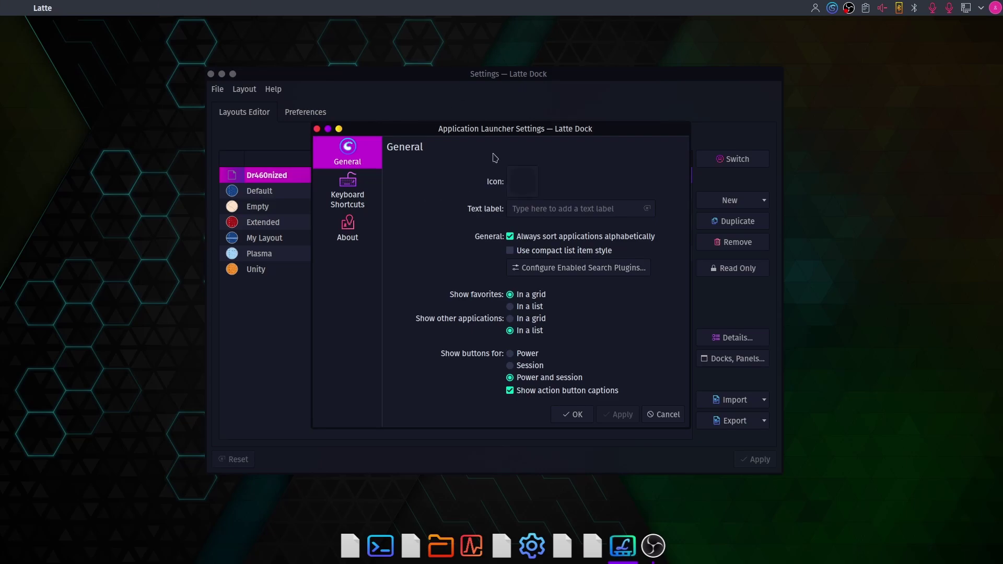
left_click(522, 187)
left_click(533, 207)
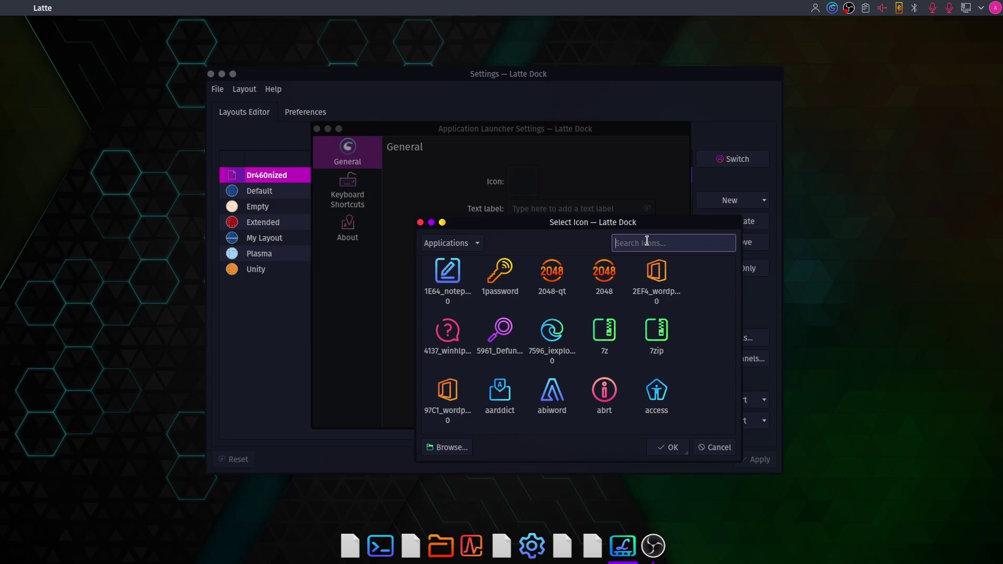
type("arch")
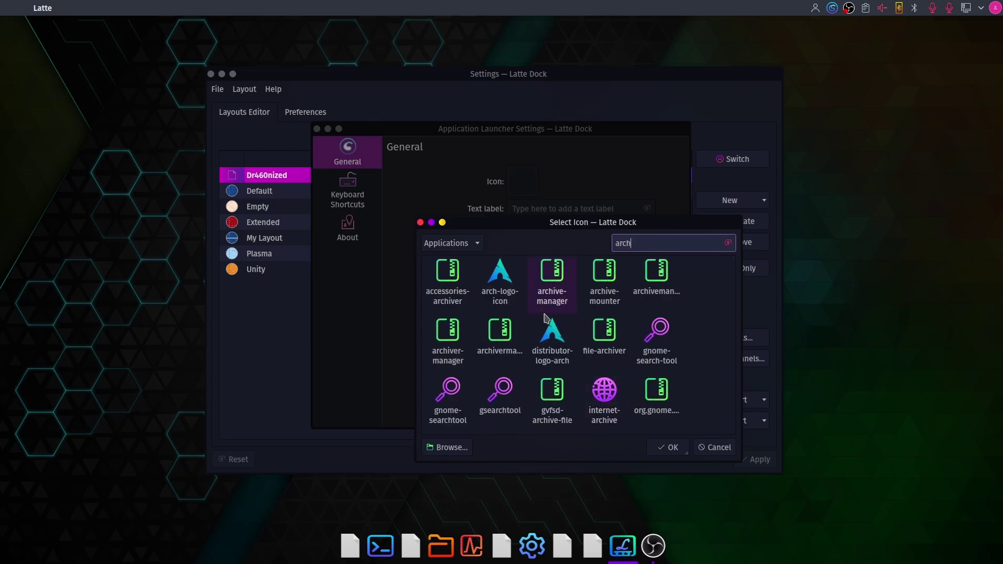
left_click(552, 342)
left_click(683, 449)
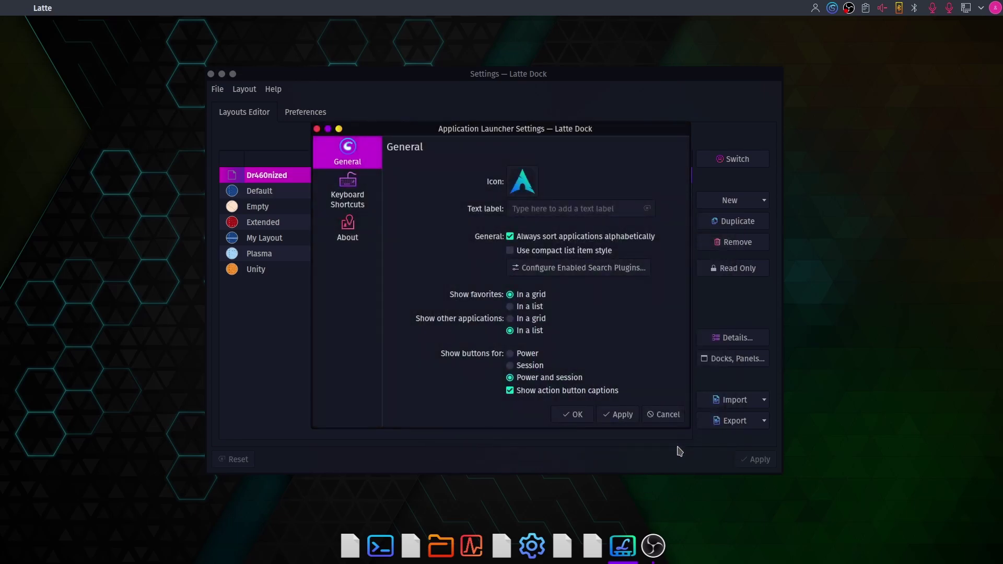
left_click(585, 415)
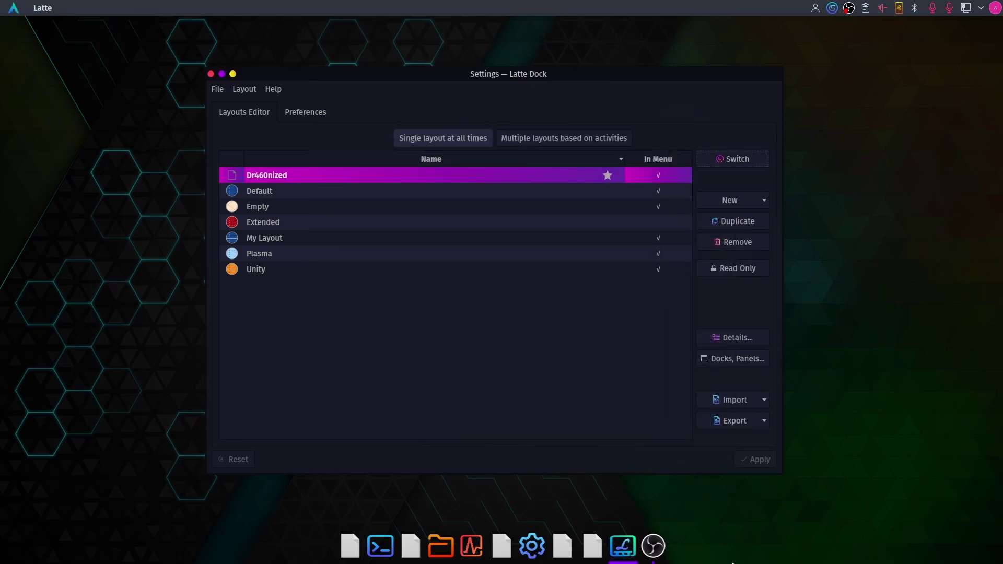
Keep the Window Title widget's application icon hidden and close the Latte settings.
right_click(49, 14)
left_click(83, 26)
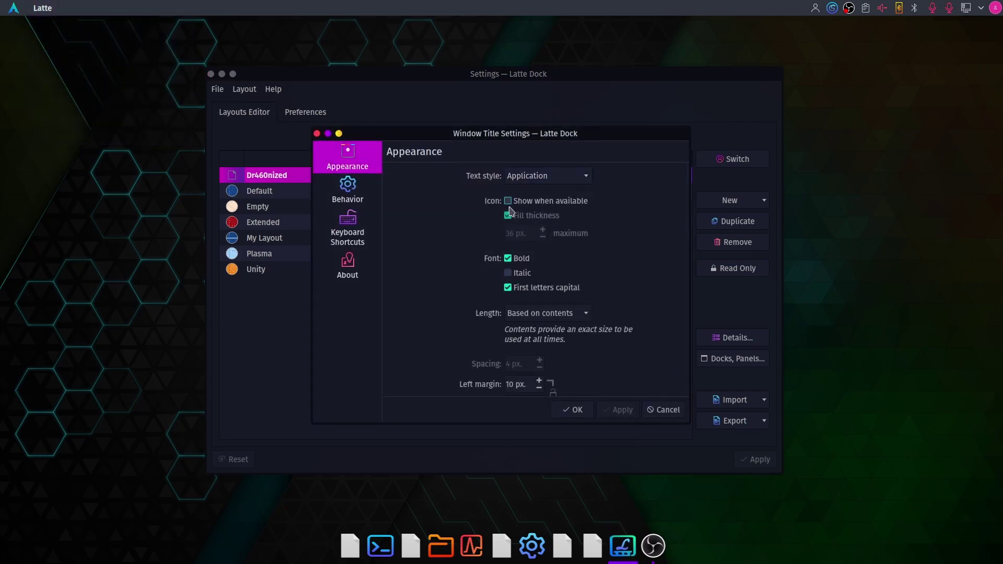
left_click(520, 205)
left_click(519, 205)
left_click(575, 410)
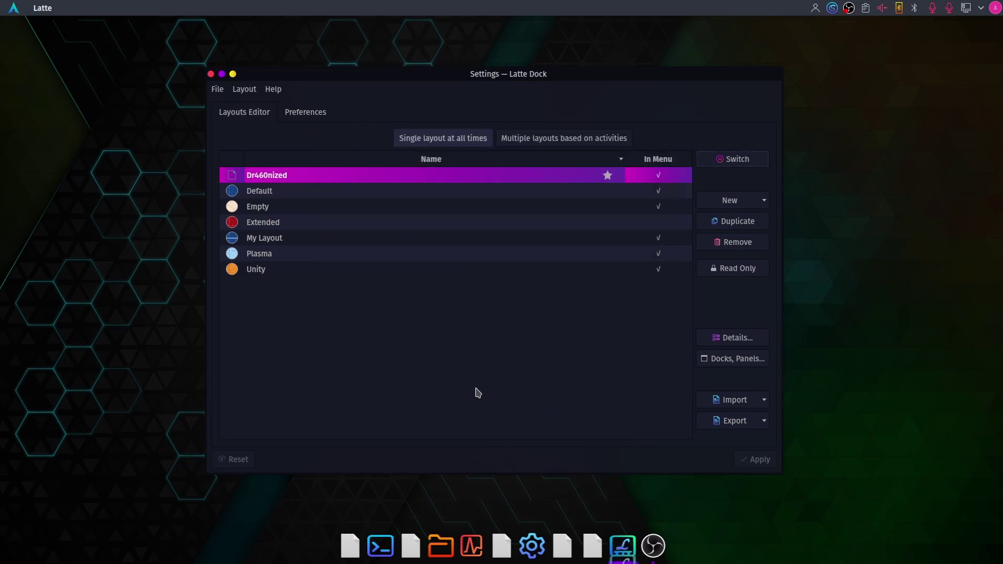
left_click(210, 74)
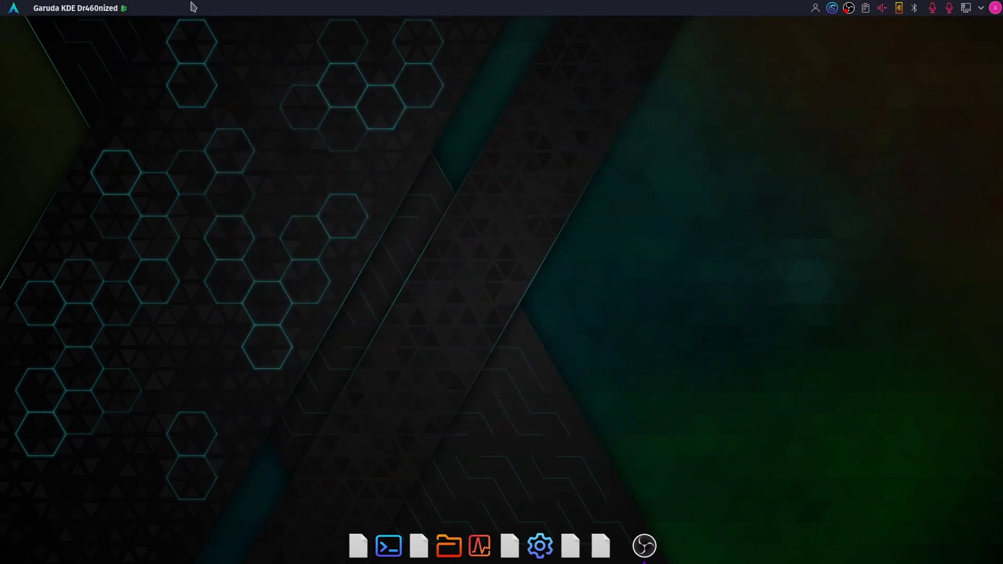
Add the Global Menu widget to the top panel, found by searching 'globa'.
right_click(179, 18)
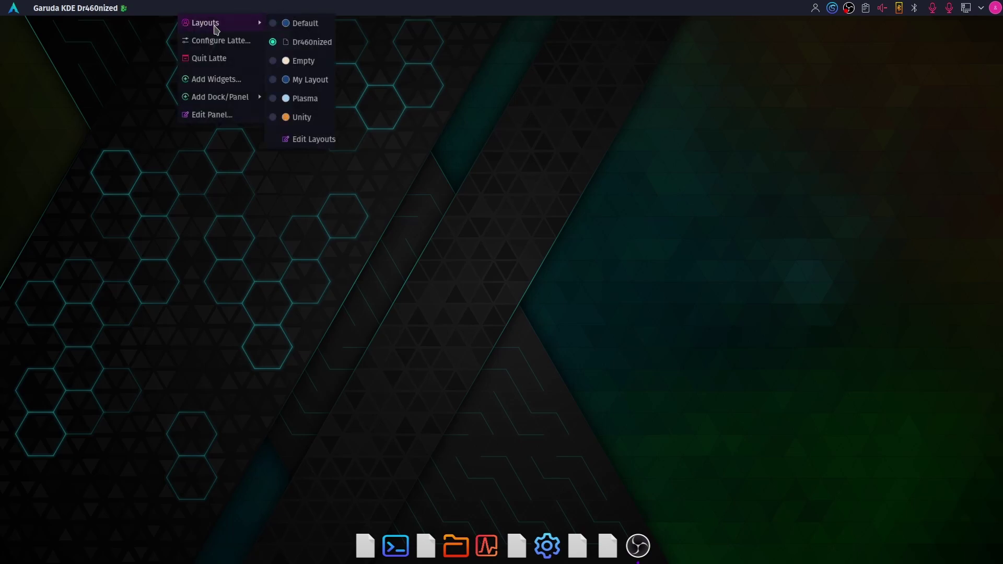
left_click(221, 83)
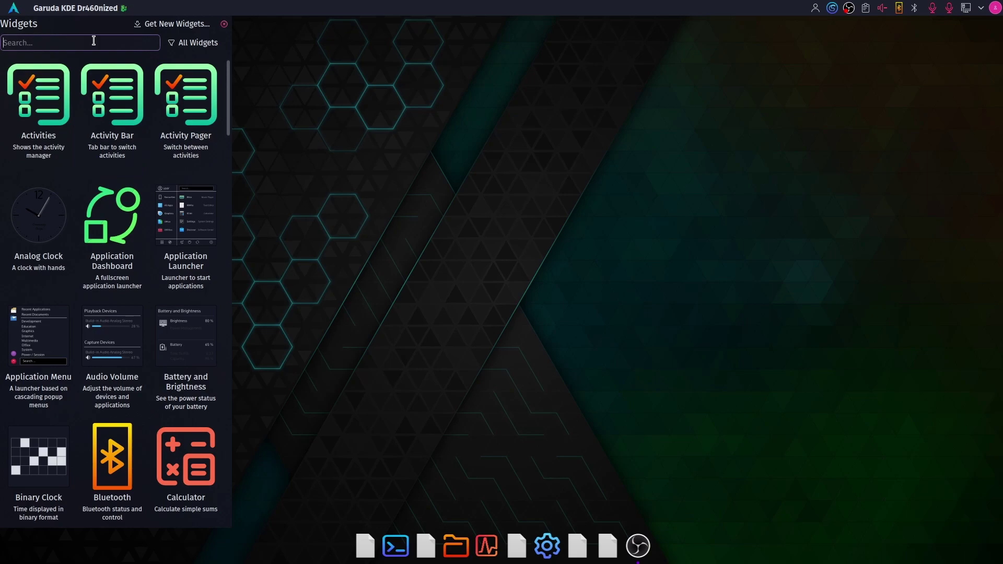
type("global")
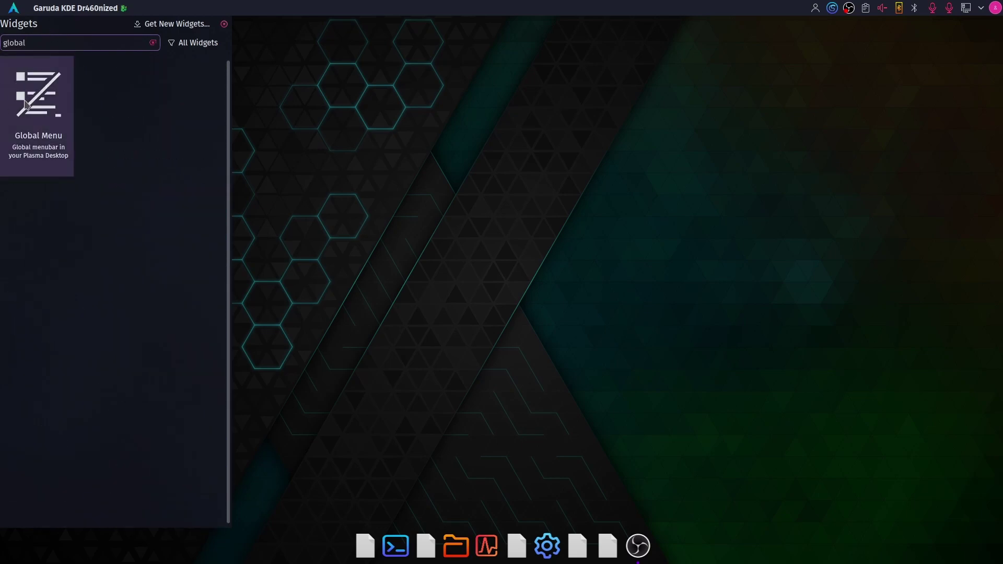
left_click_drag(26, 104, 144, 6)
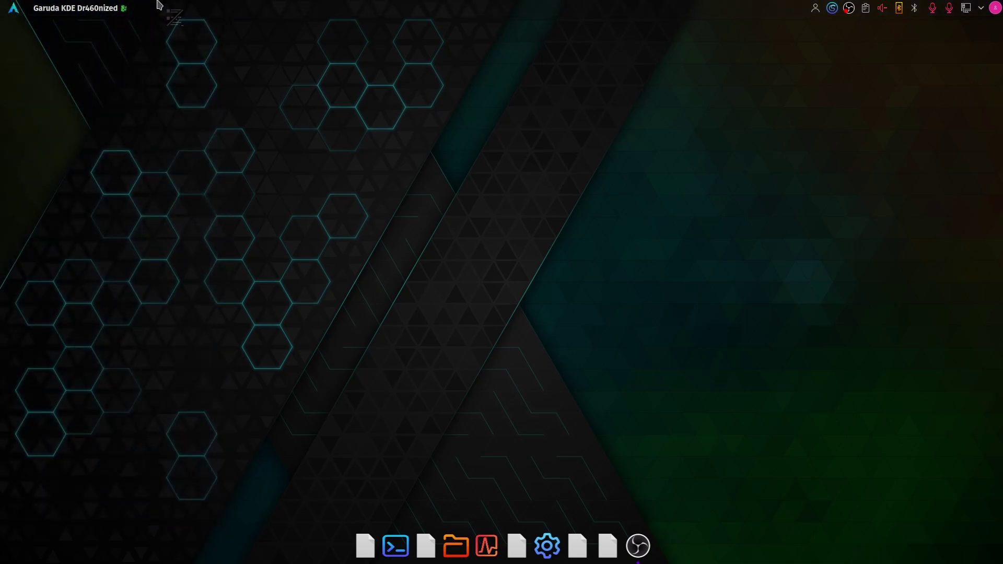
Close the Dolphin file manager and the widget browser.
left_click(466, 557)
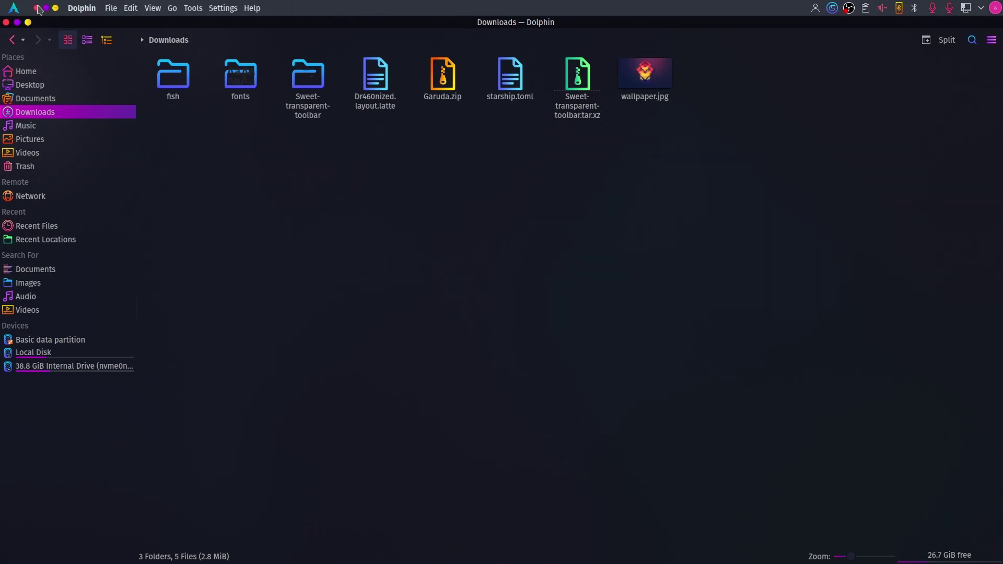
left_click(6, 23)
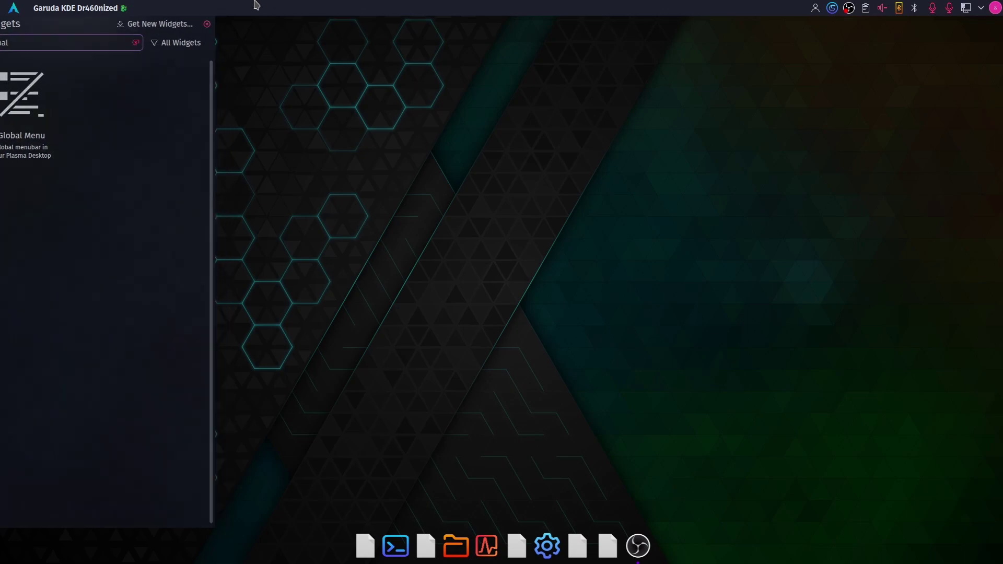
left_click(256, 5)
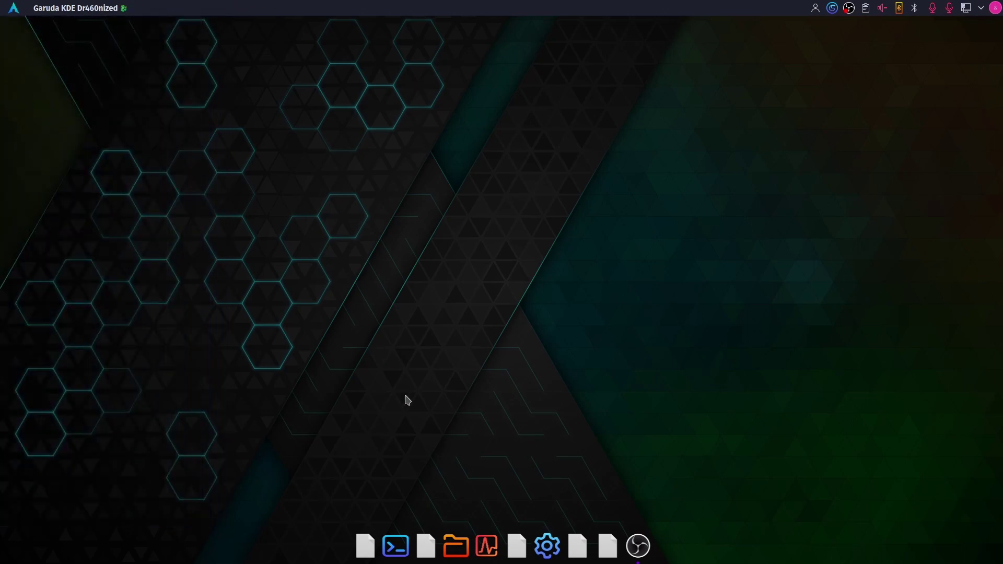
Download the Hide Titles KWin script via Get New Scripts, searching 'hid'.
left_click(550, 554)
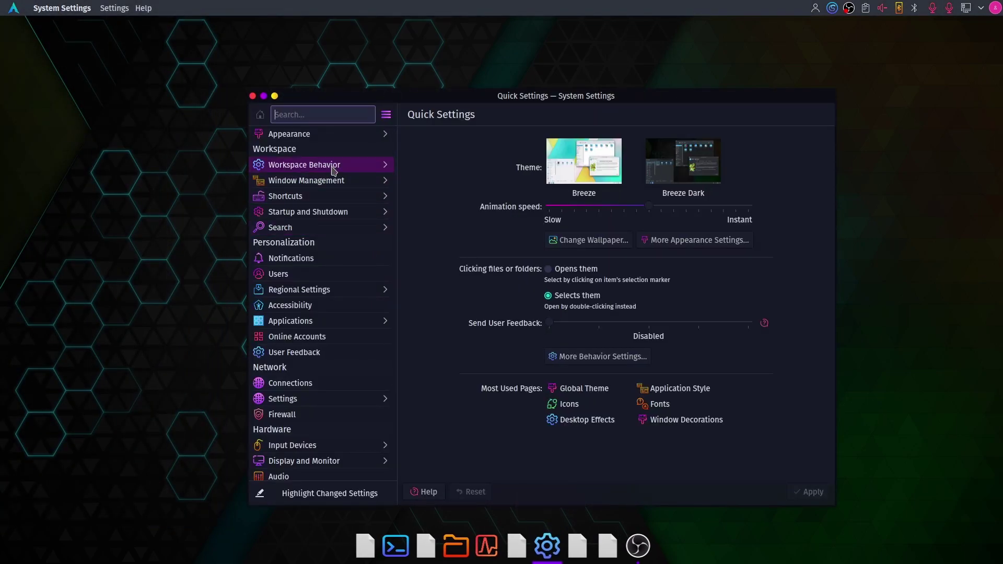
left_click(333, 180)
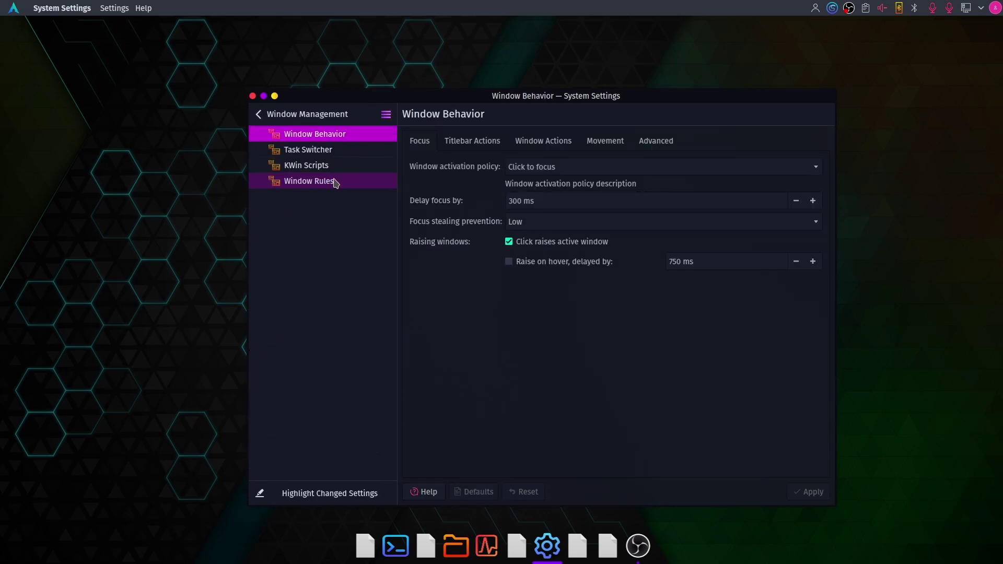
left_click(325, 166)
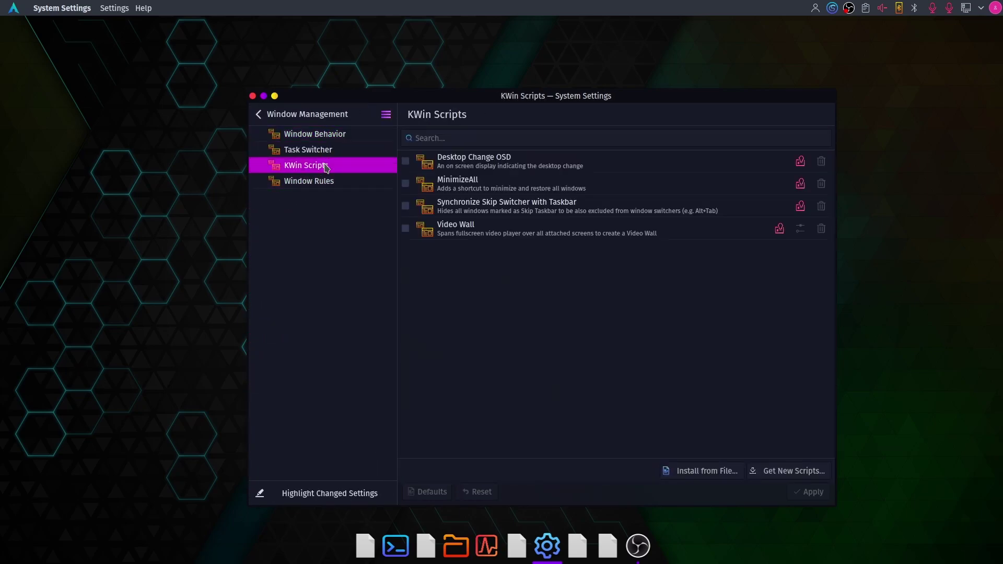
left_click(803, 472)
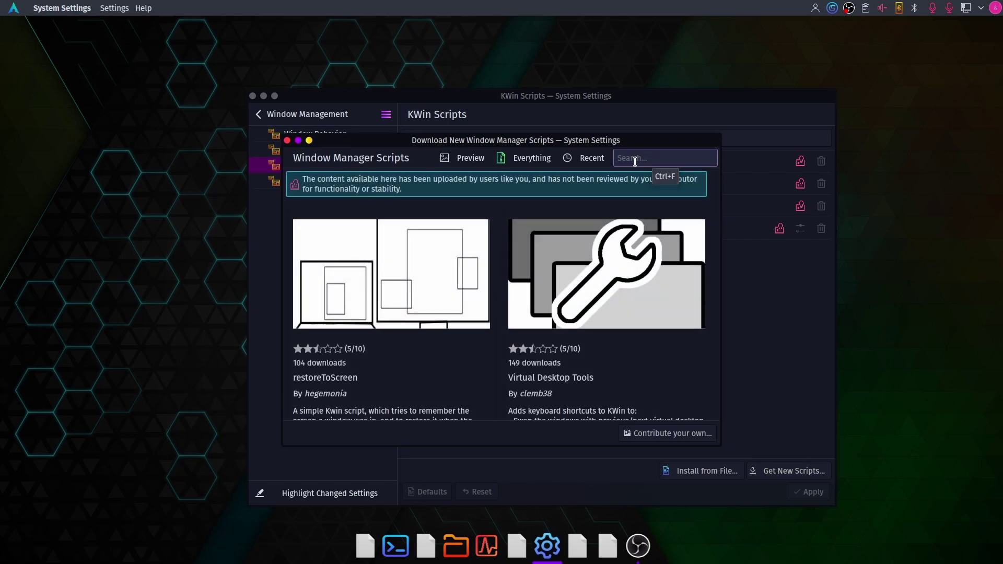
type("hide")
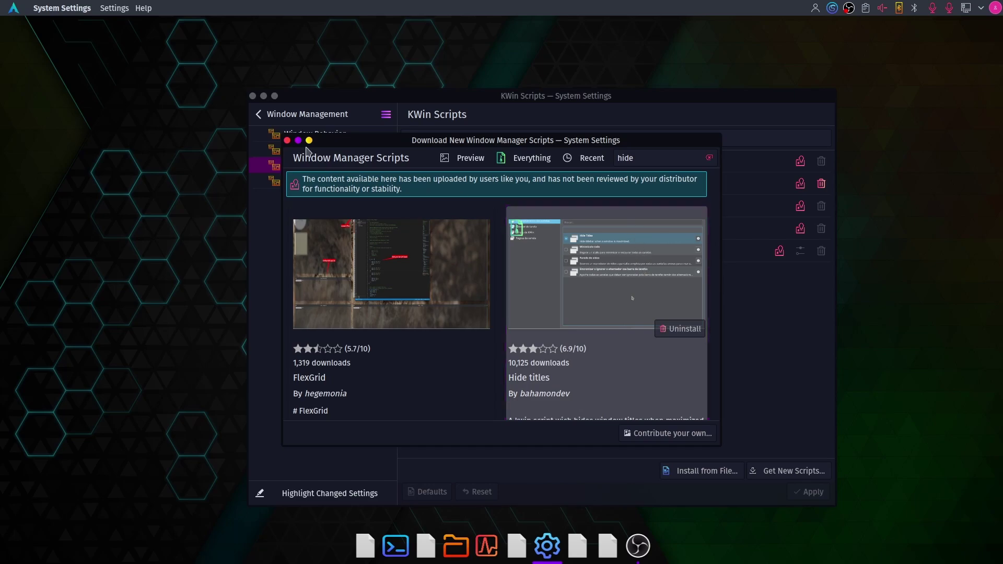
left_click(287, 141)
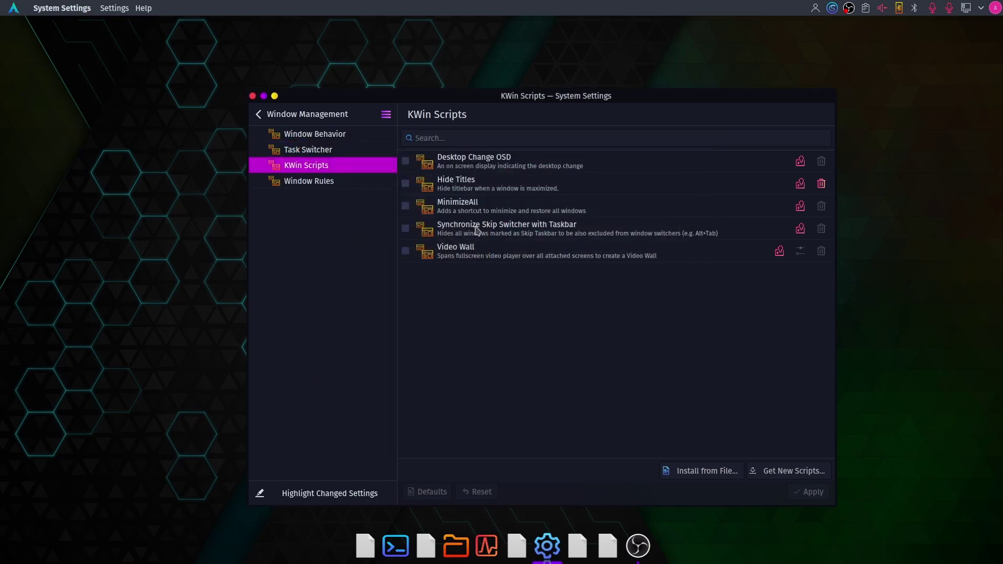
Enable Hide Titles, apply it, and close System Settings.
left_click(405, 183)
left_click(804, 491)
left_click(252, 96)
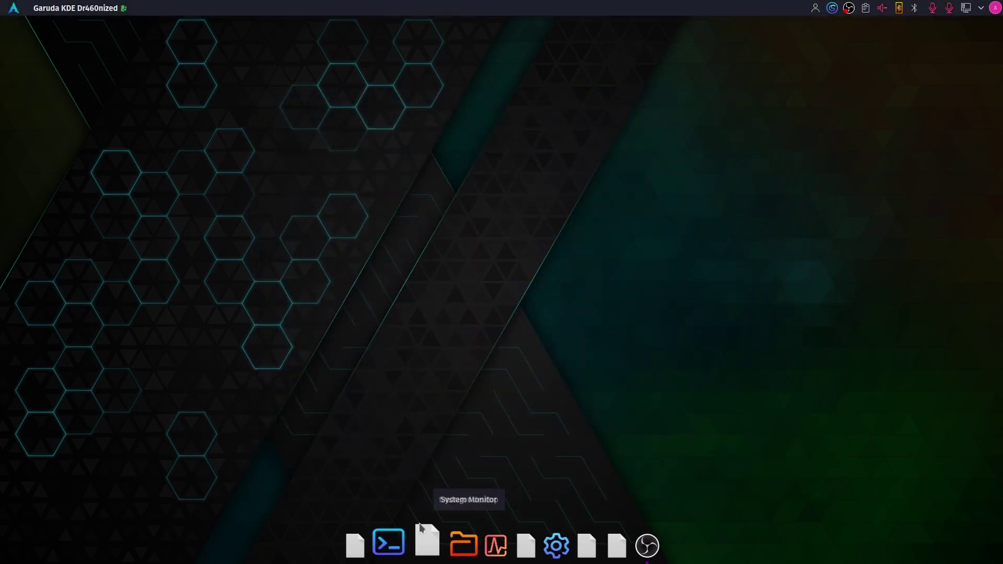
left_click(448, 550)
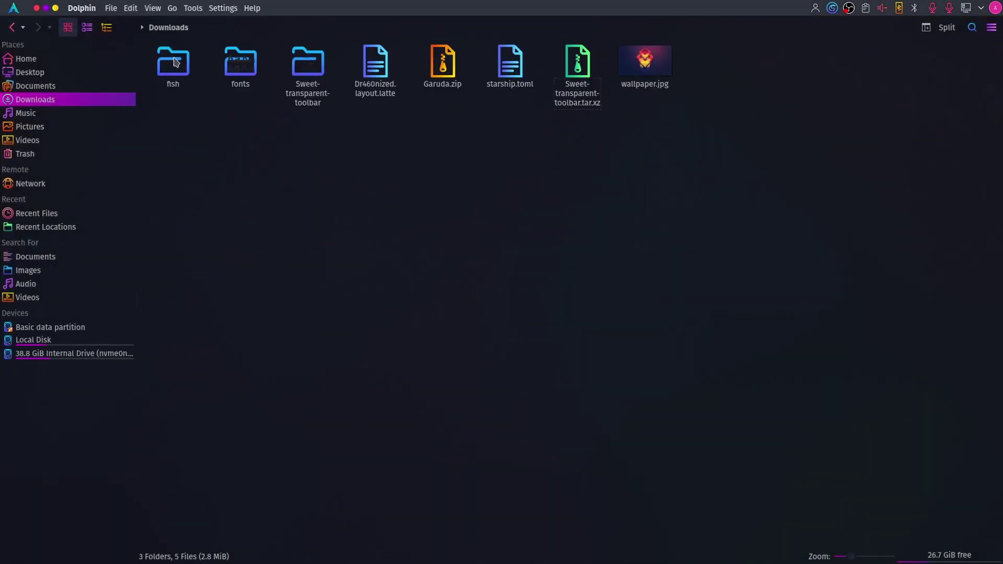
left_click_drag(504, 9, 405, 74)
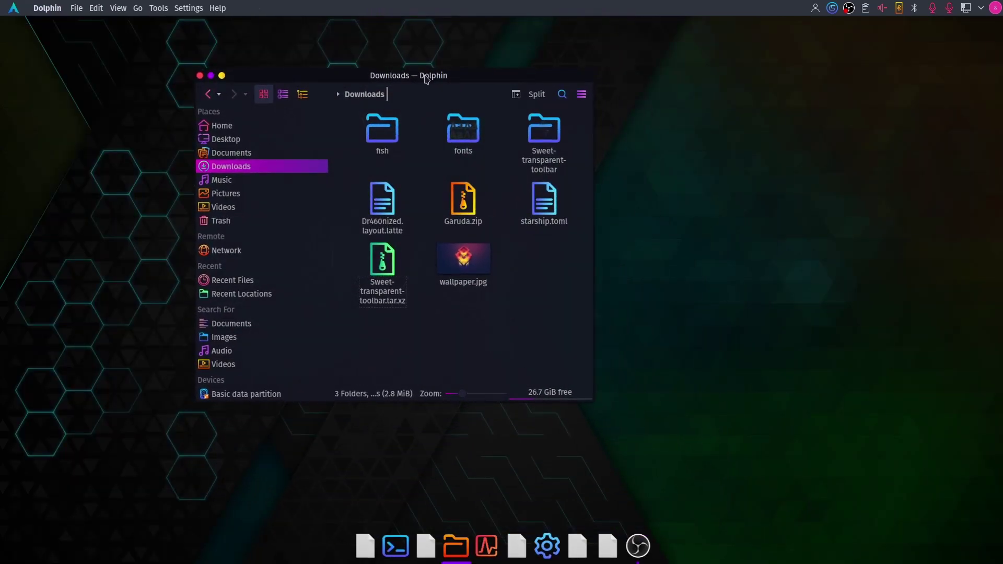
double_click(425, 77)
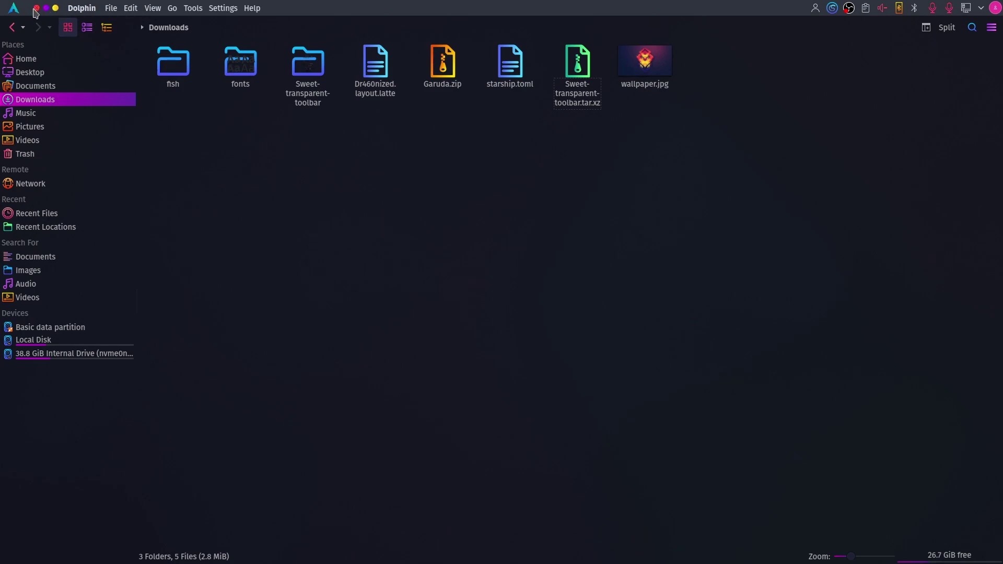
left_click(34, 11)
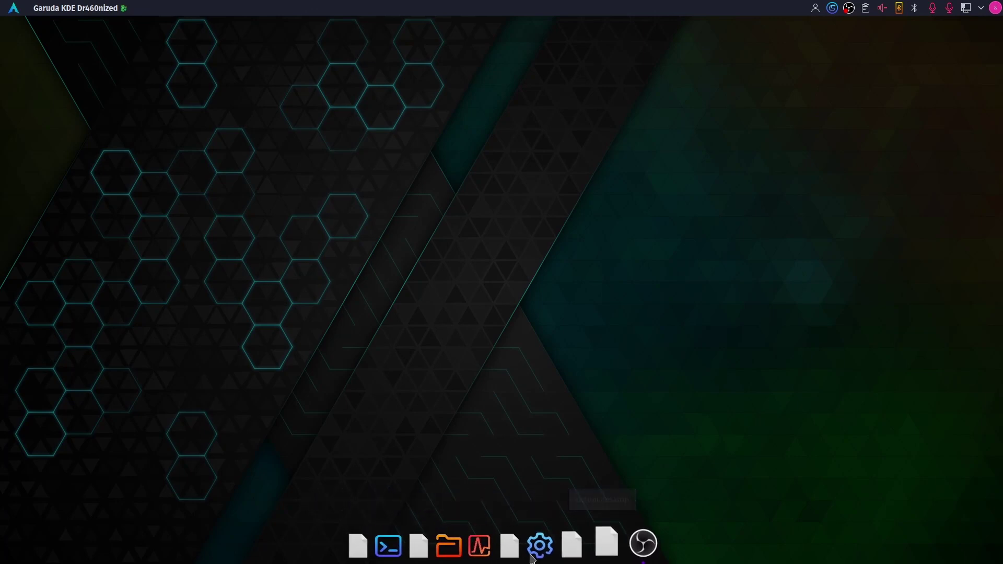
Unpin the first, firedragon, blank document, snapper-tools and octopi launchers from the dock.
right_click(358, 537)
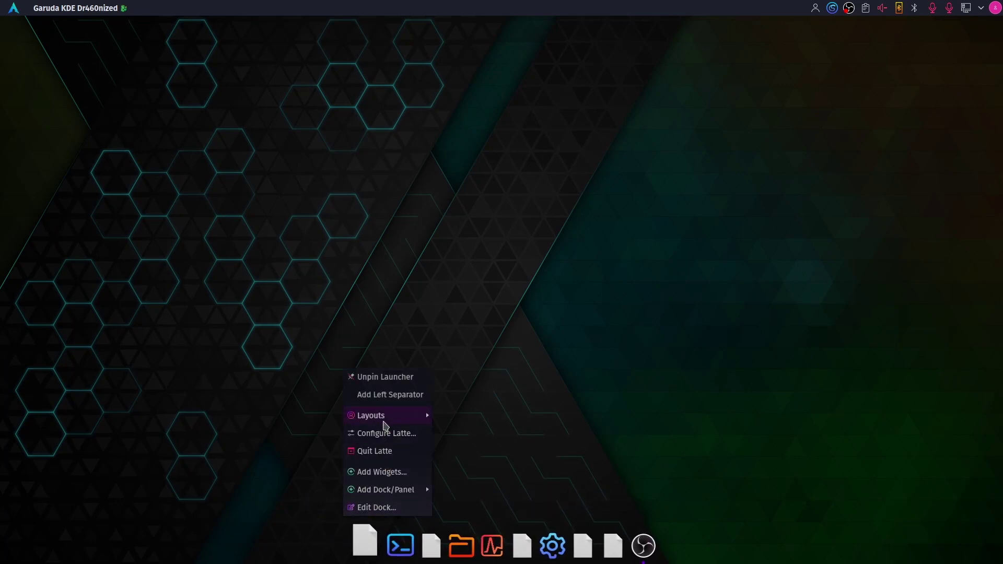
left_click(408, 377)
right_click(418, 558)
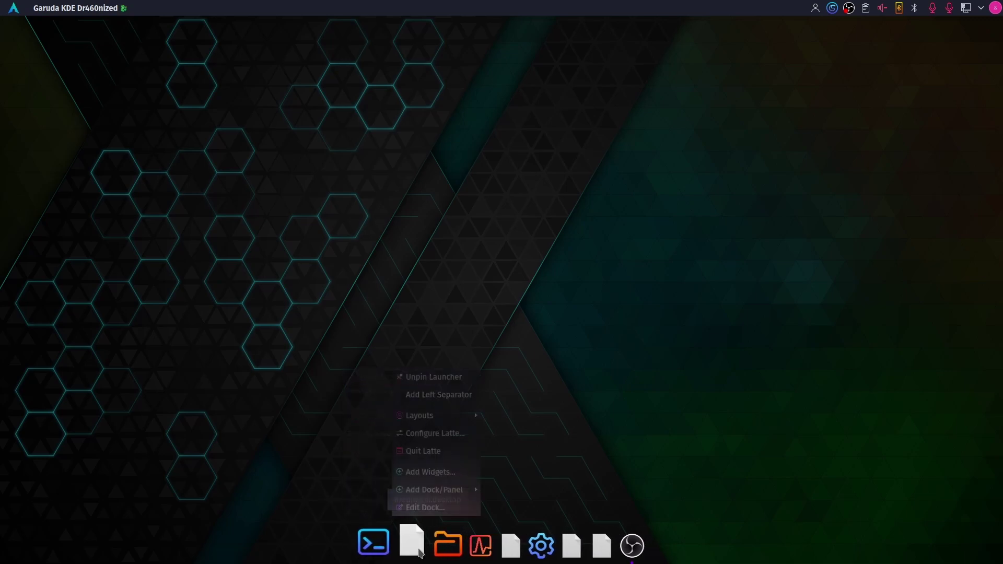
left_click(432, 376)
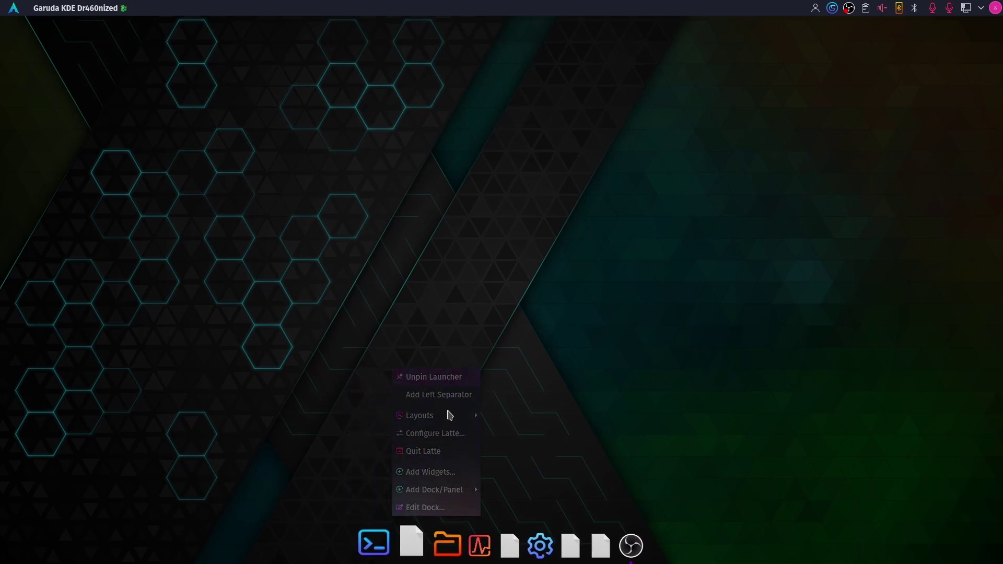
right_click(501, 557)
left_click(509, 383)
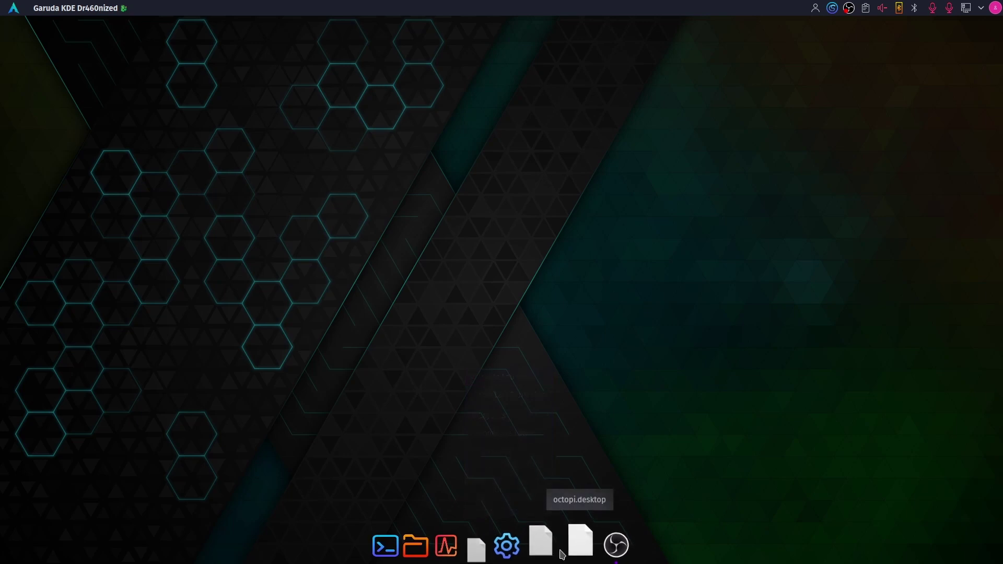
right_click(529, 551)
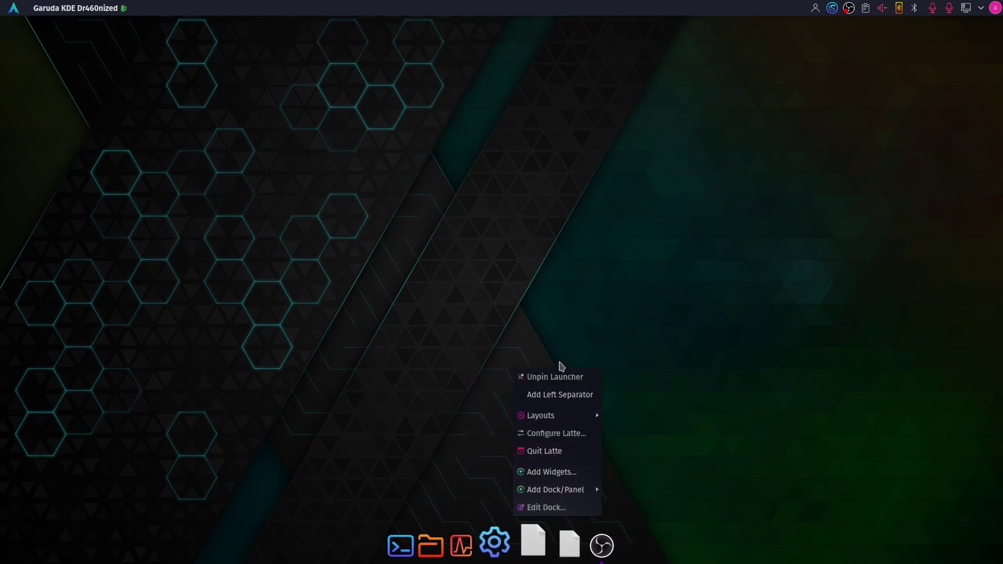
left_click(561, 376)
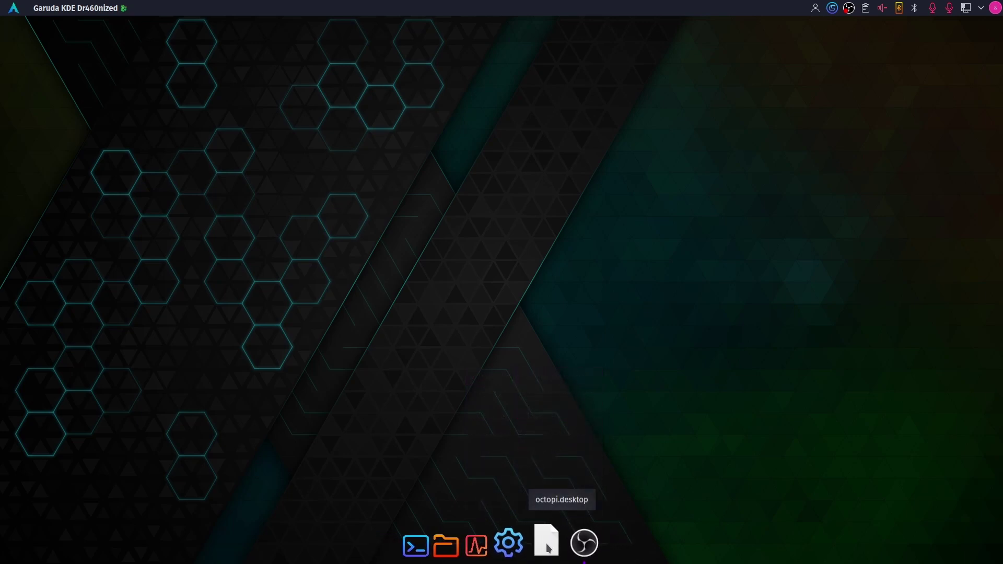
right_click(558, 549)
left_click(582, 376)
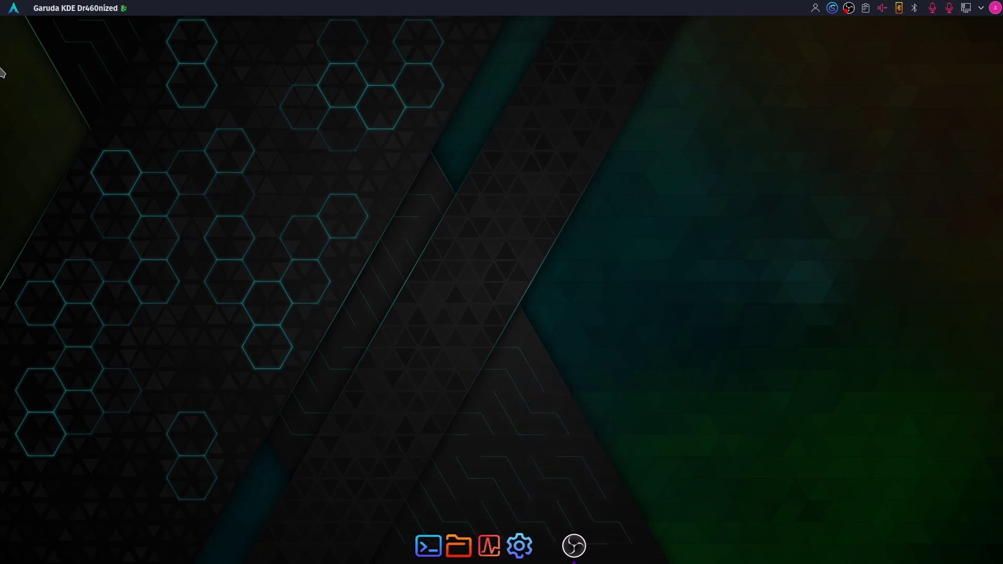
Drag Firefox and Rhythmbox from the application menu onto the Latte dock, then close the menu.
left_click(3, 4)
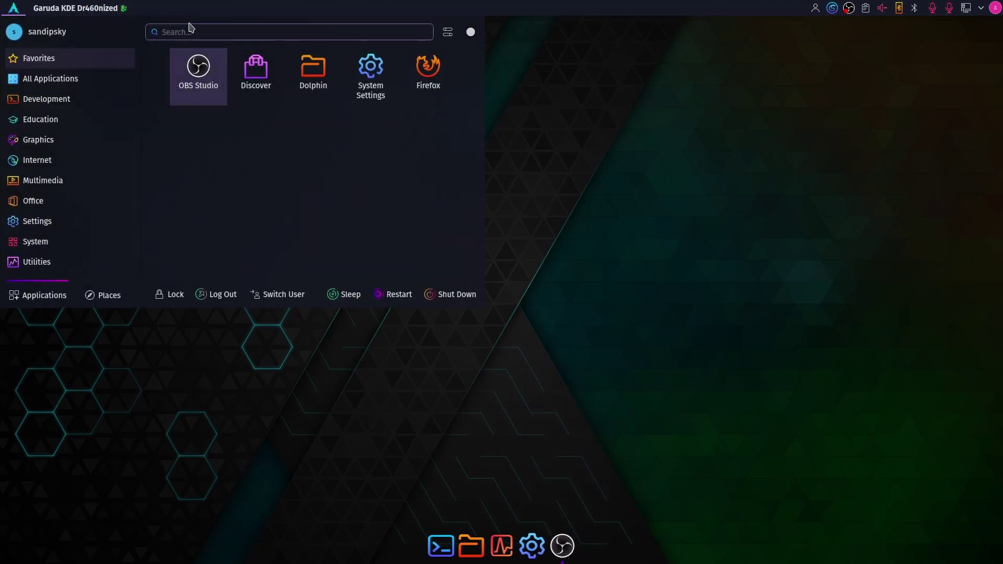
left_click_drag(427, 71, 460, 546)
mouse_move(538, 548)
left_mouse_down()
mouse_move(539, 520)
mouse_move(543, 543)
left_mouse_up()
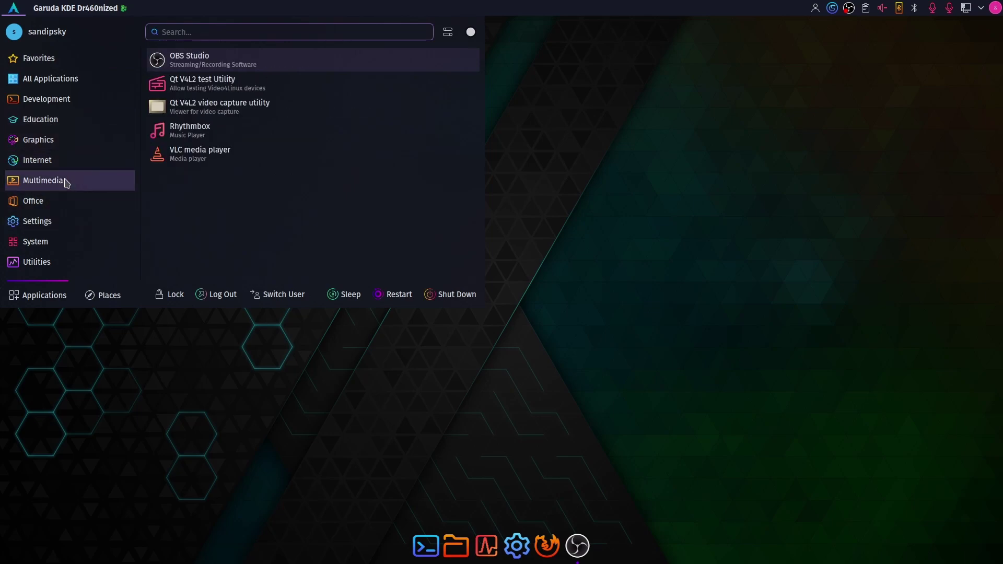
mouse_move(191, 130)
left_mouse_down()
mouse_move(402, 376)
mouse_move(512, 546)
left_mouse_up()
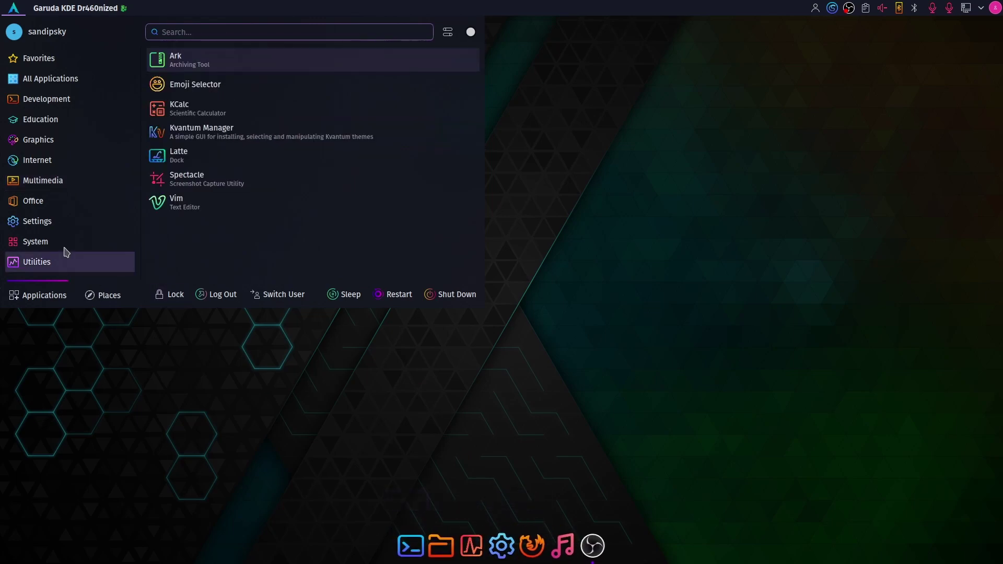
scroll(247, 228, "down", 1)
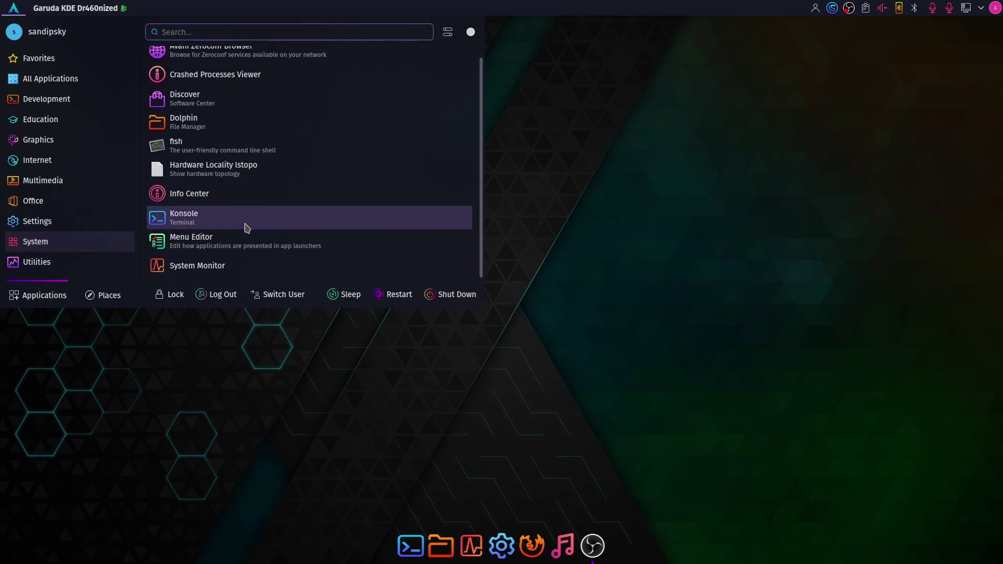
scroll(247, 228, "up", 1)
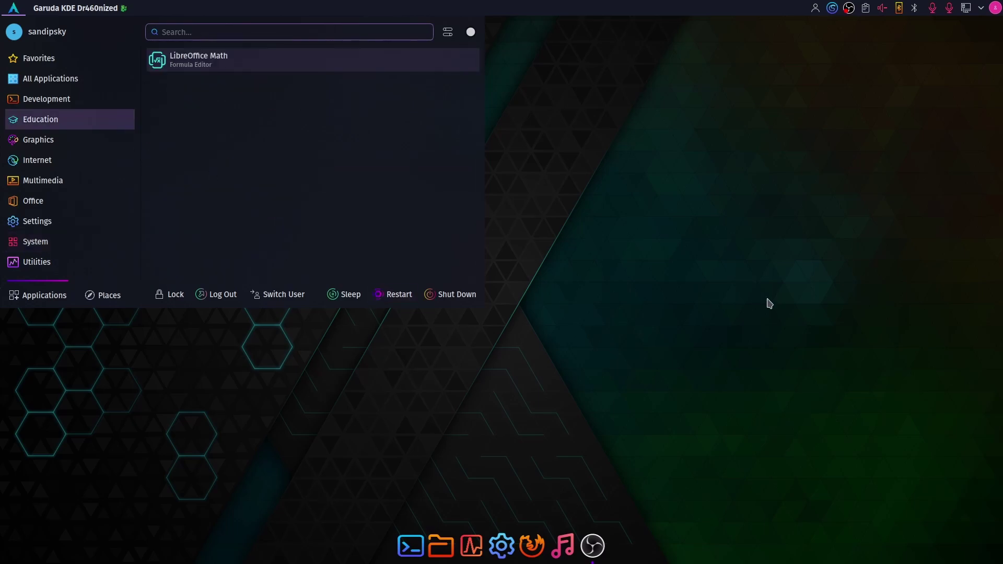
left_click(747, 307)
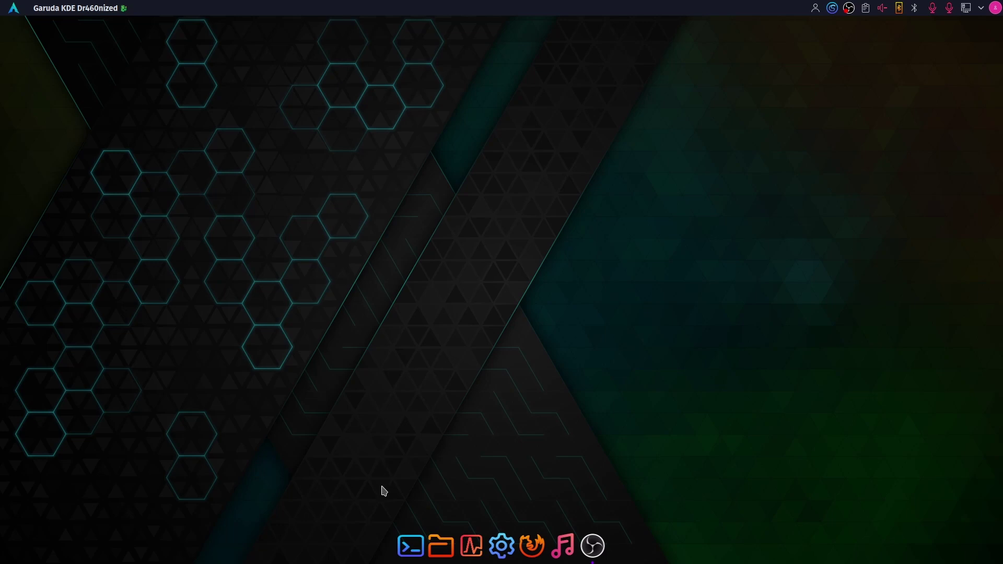
In Konsole, reinstall fish with 'sudo pacman -S fish', then run chsh -s /usr/bin/fish.
left_click(410, 545)
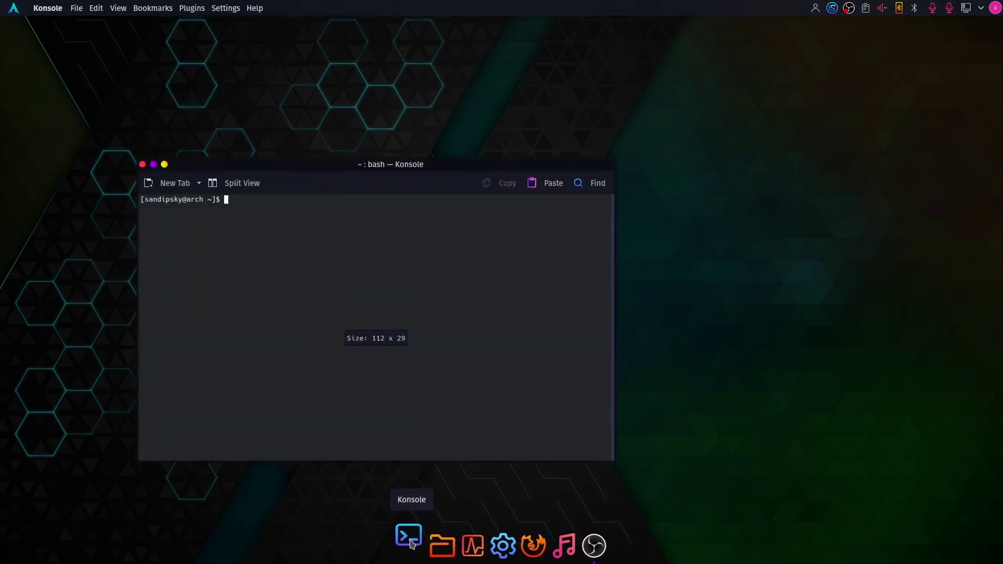
left_click_drag(397, 167, 473, 163)
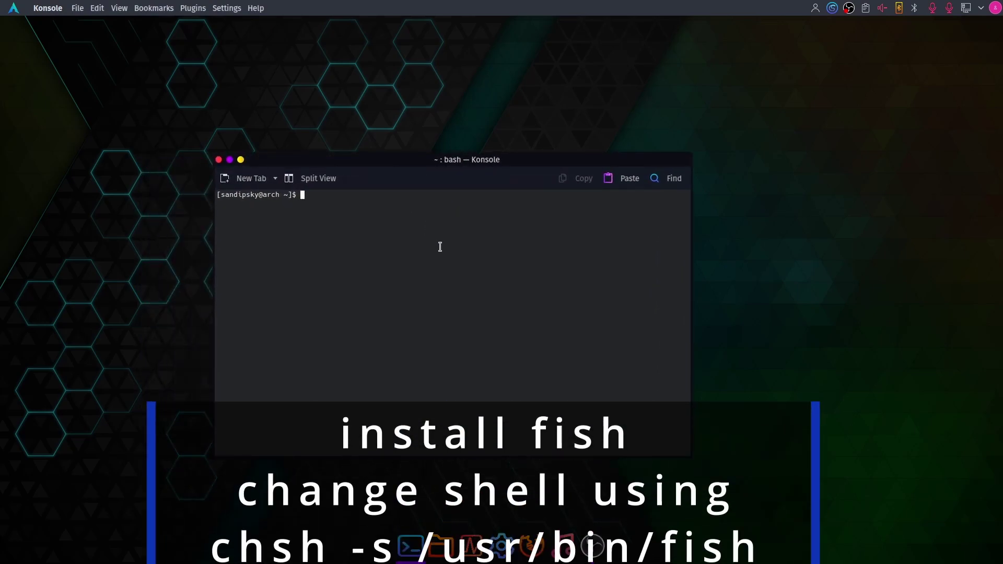
type("sudo pacman -S fish")
key("Return")
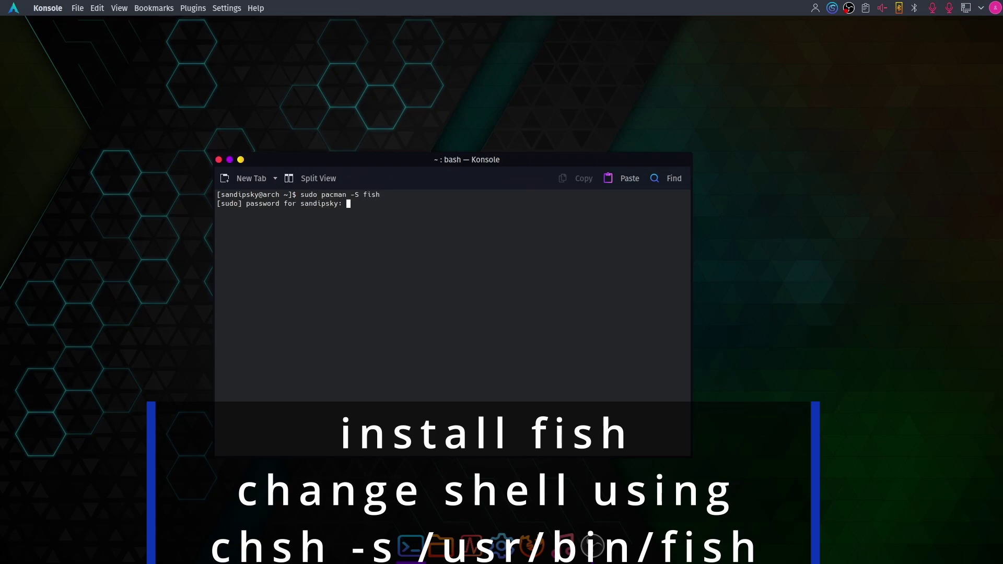
key("Return")
key("Return")
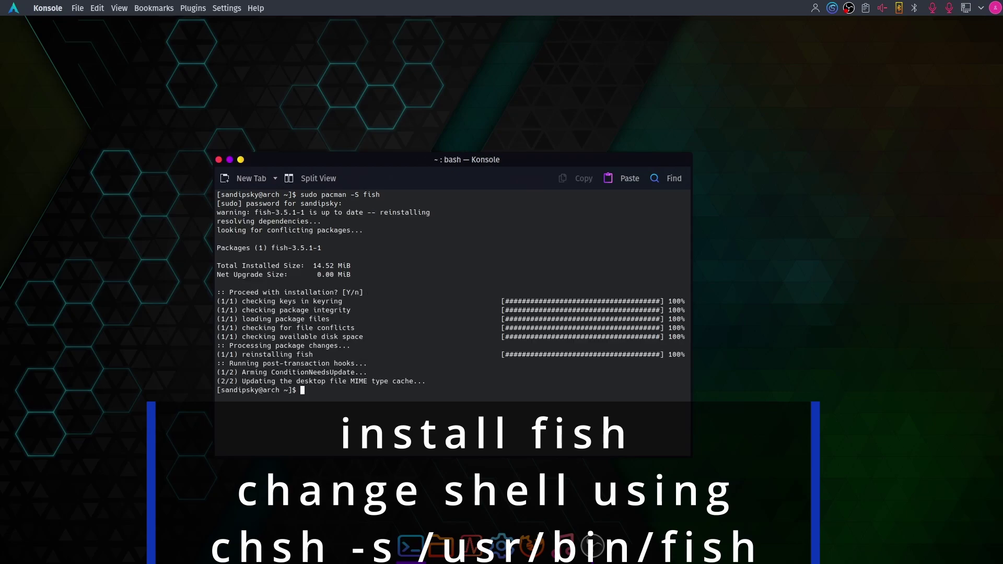
type("chsh -s /usr/bin/fish")
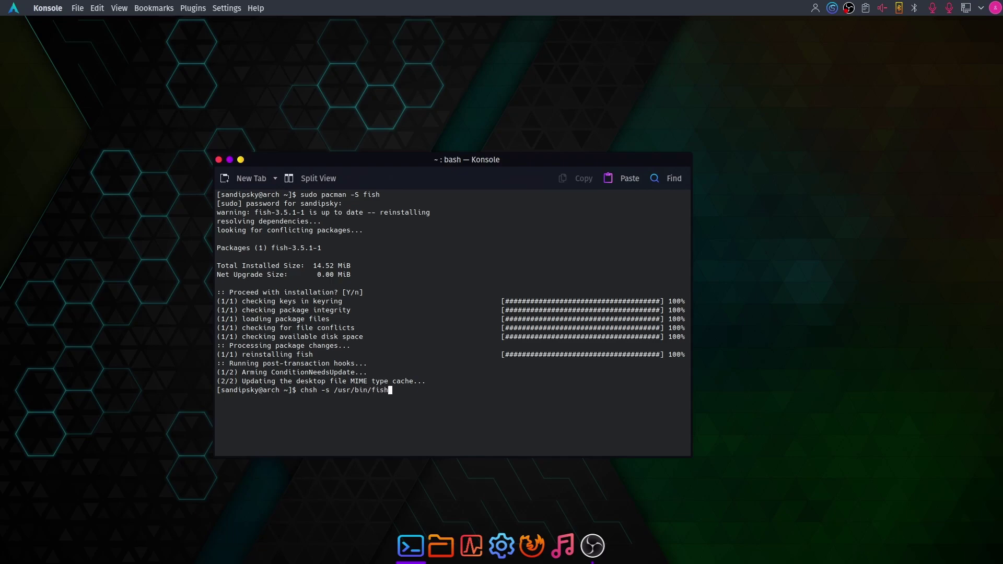
key("Return")
key("Return")
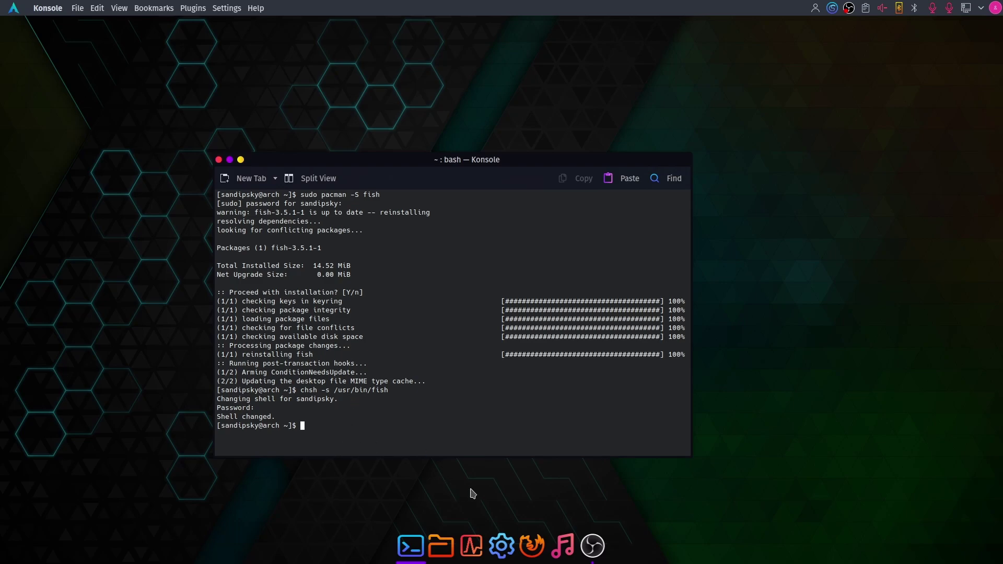
Search Firefox for 'starship linux' and open starship.rs at its Quick Install section.
left_click(541, 553)
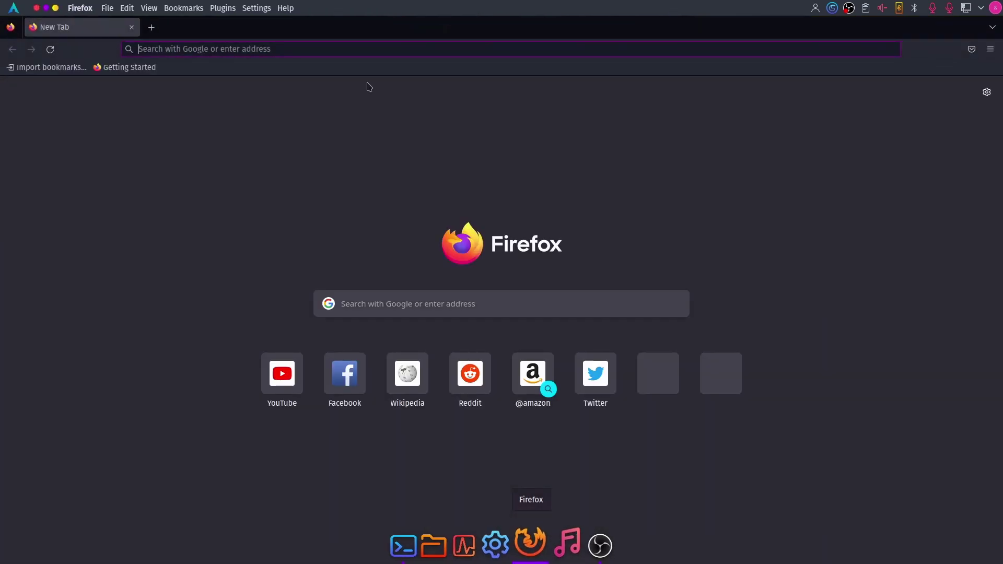
left_click(210, 52)
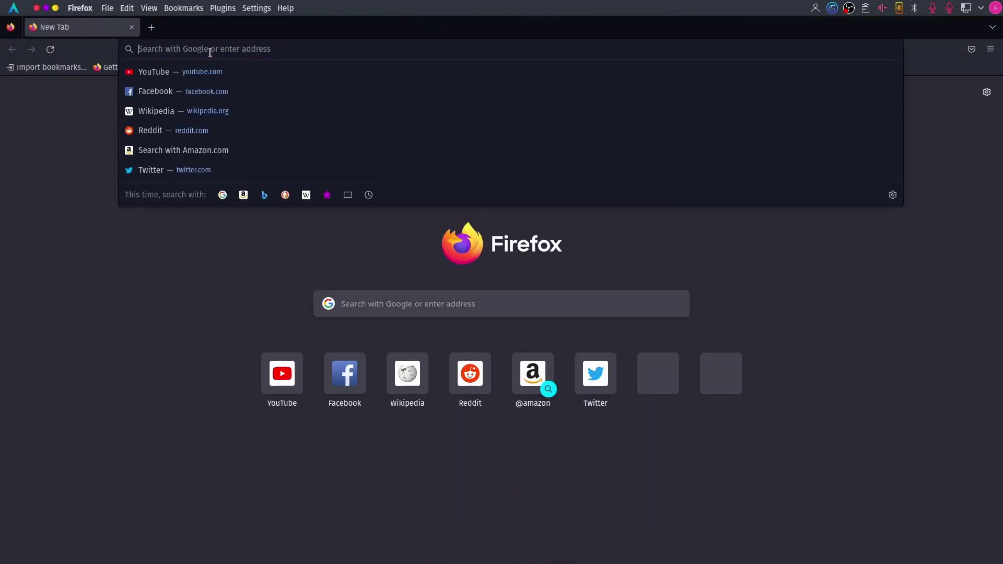
type("starshi")
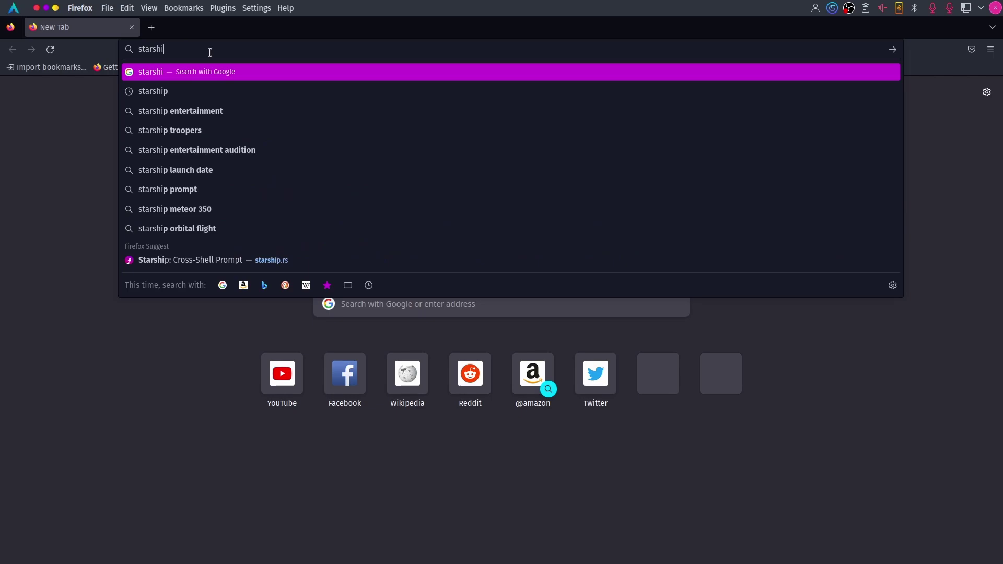
type("p linux")
key("Return")
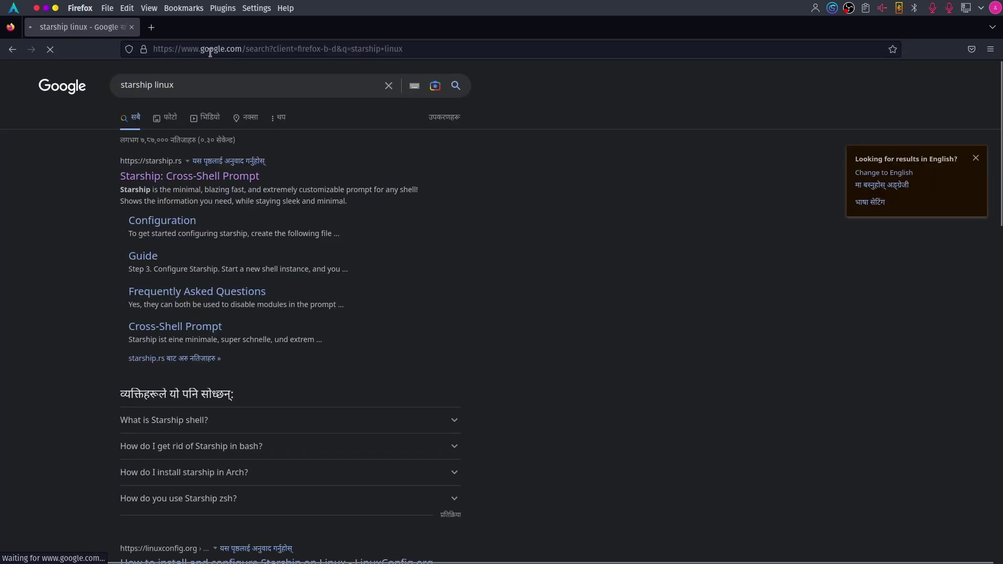
left_click(171, 177)
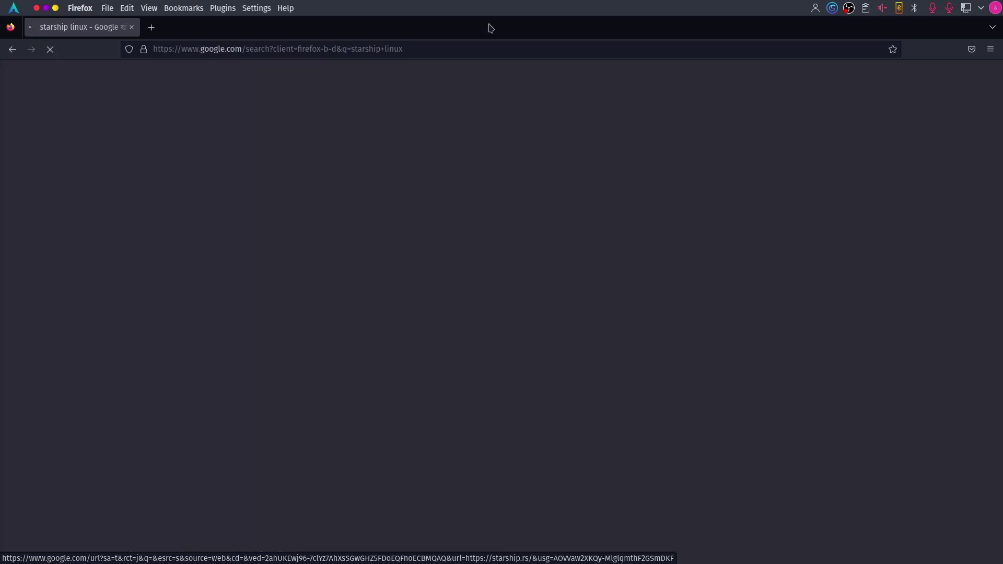
left_click_drag(517, 32, 758, 133)
scroll(824, 336, "down", 10)
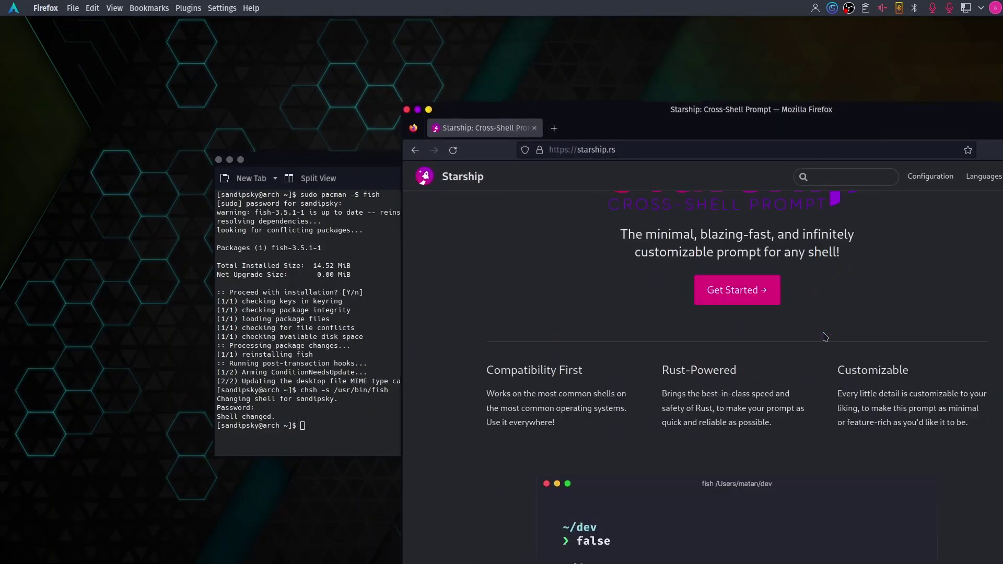
scroll(816, 358, "down", 5)
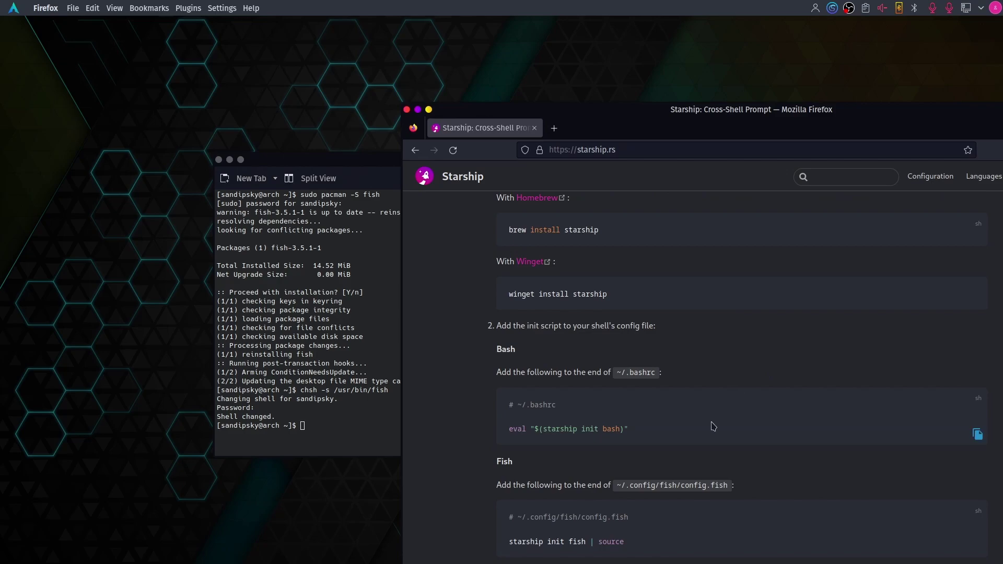
scroll(702, 425, "up", 5)
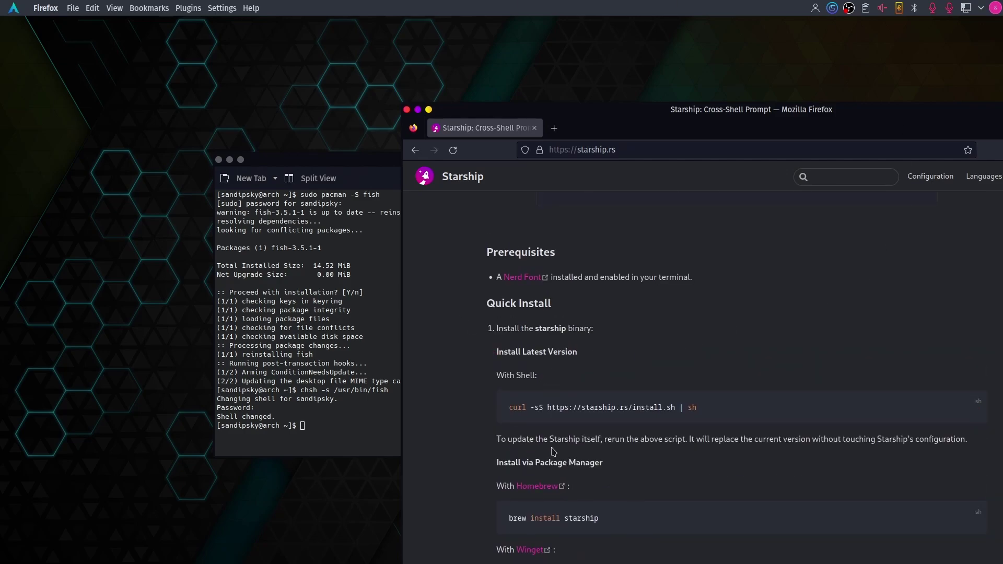
right_click(613, 407)
left_click(612, 407)
triple_click(613, 407)
left_click(613, 407)
triple_click(612, 406)
right_click(613, 407)
left_click(630, 414)
left_click(349, 419)
Paste and run the Starship install script, confirming installation to /usr/local/bin.
key("ctrl+shift+v")
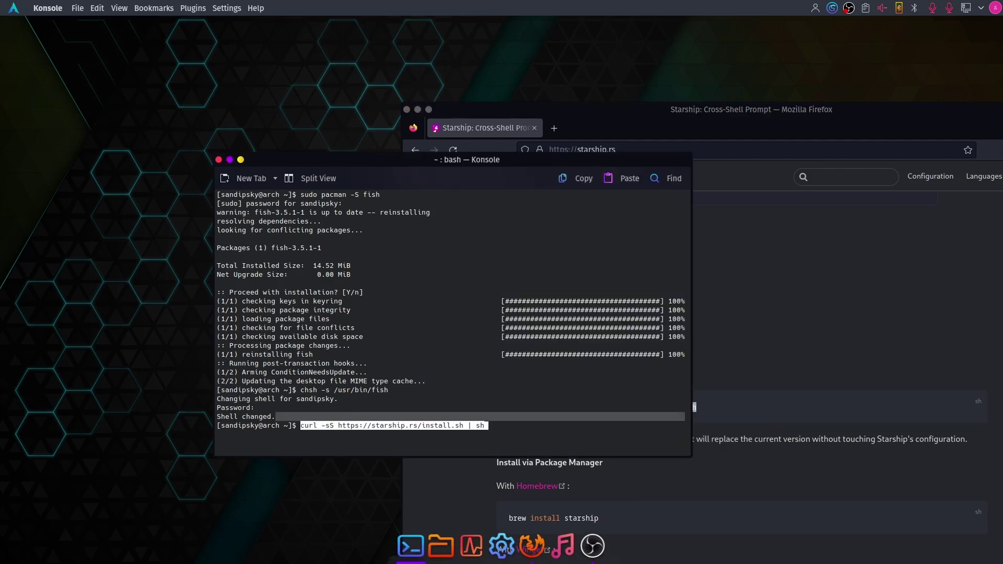
key("Return")
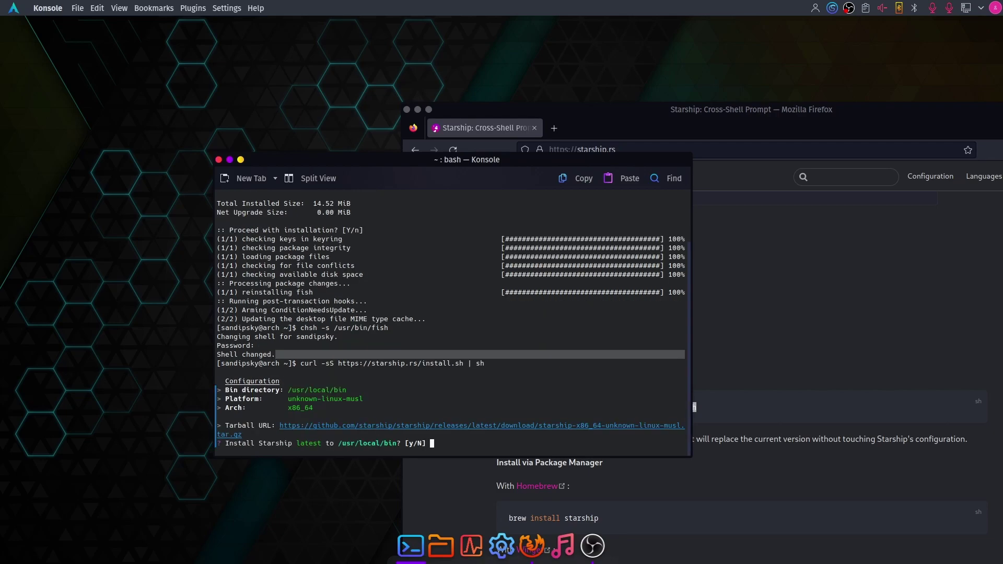
key("Return")
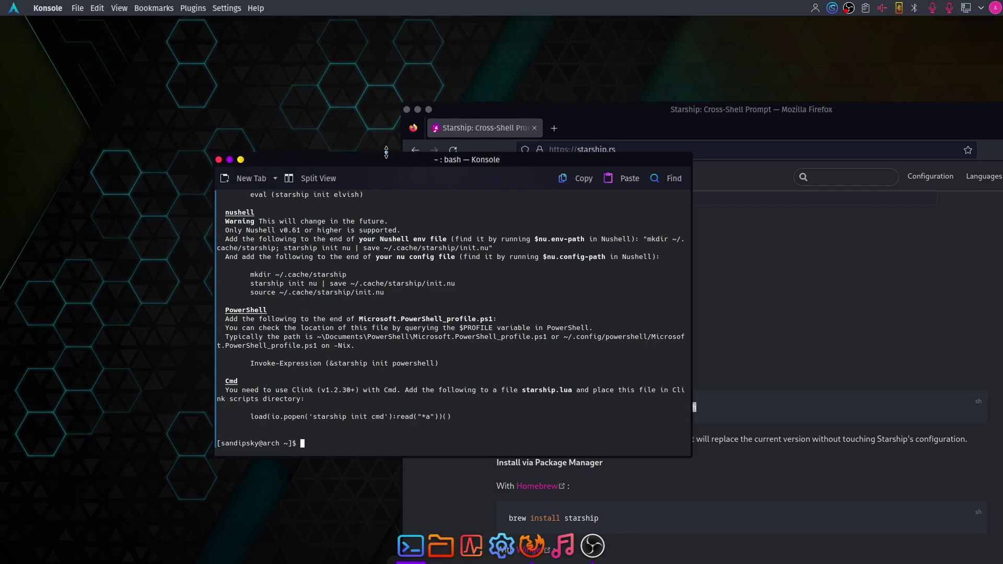
Move the Konsole window aside and close Firefox.
left_click_drag(430, 161, 401, 193)
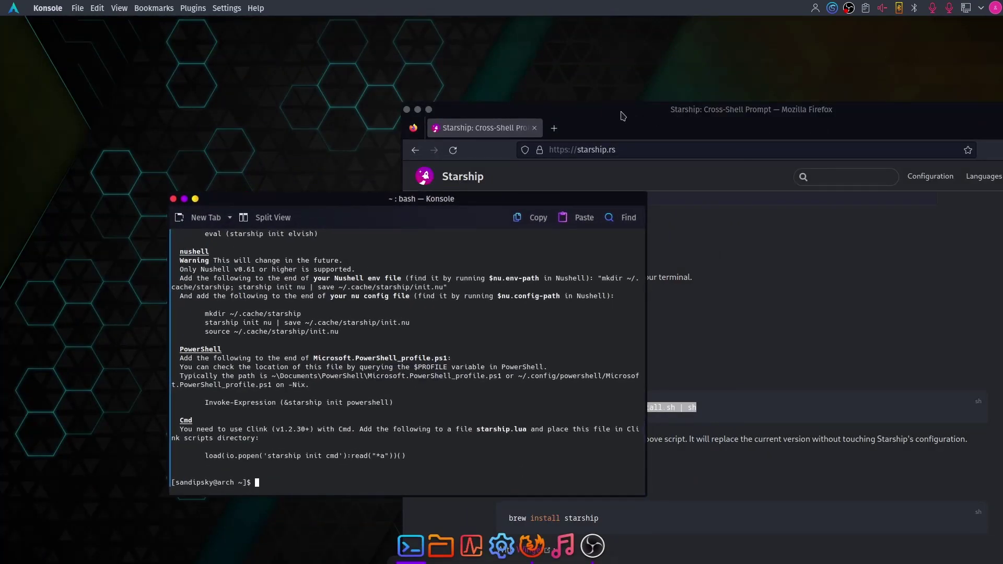
left_click(531, 101)
left_click(407, 110)
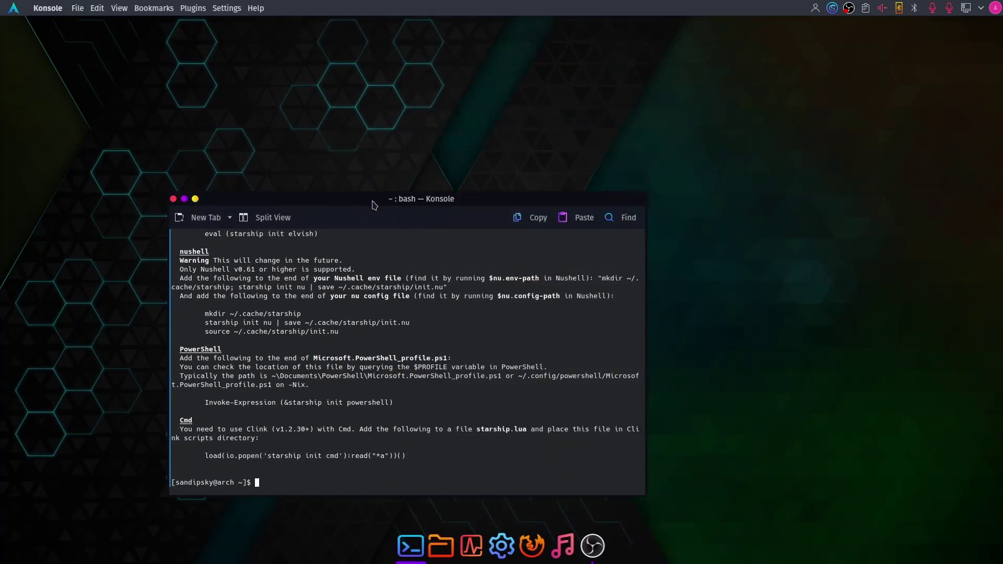
Open Configure Konsole's Profiles page and start a new profile (default Profile 1, /bin/bash).
left_click(232, 9)
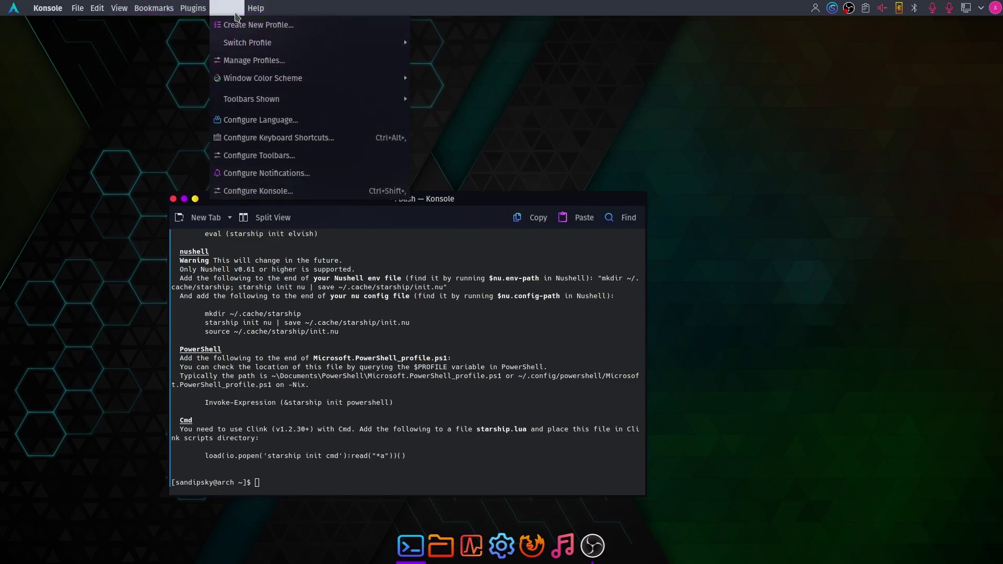
left_click(286, 196)
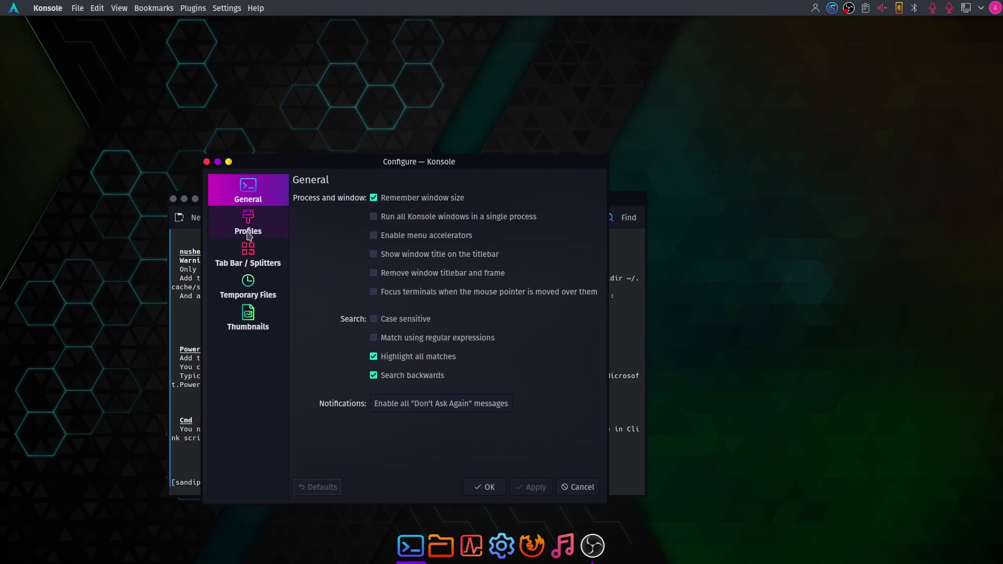
left_click(249, 234)
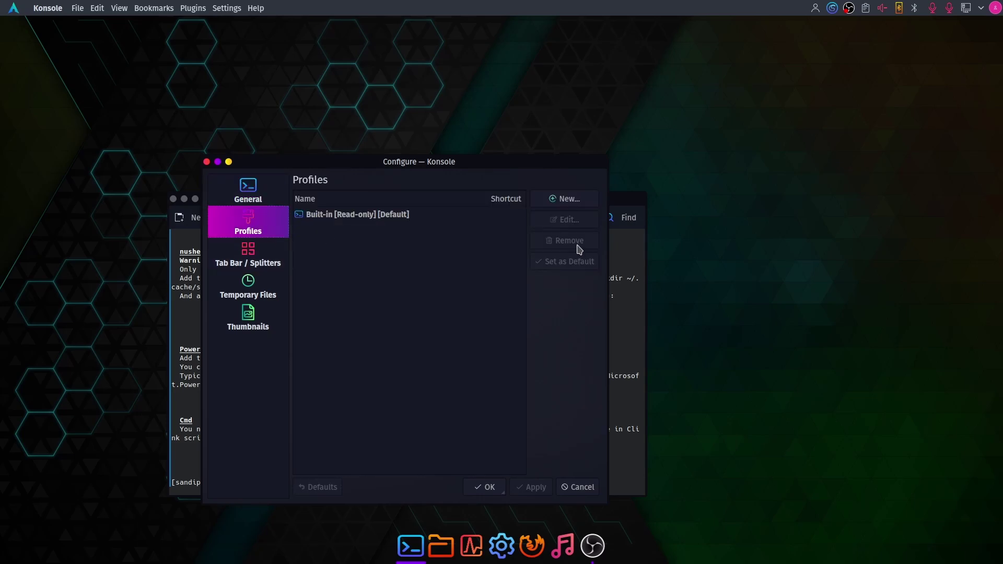
left_click(566, 203)
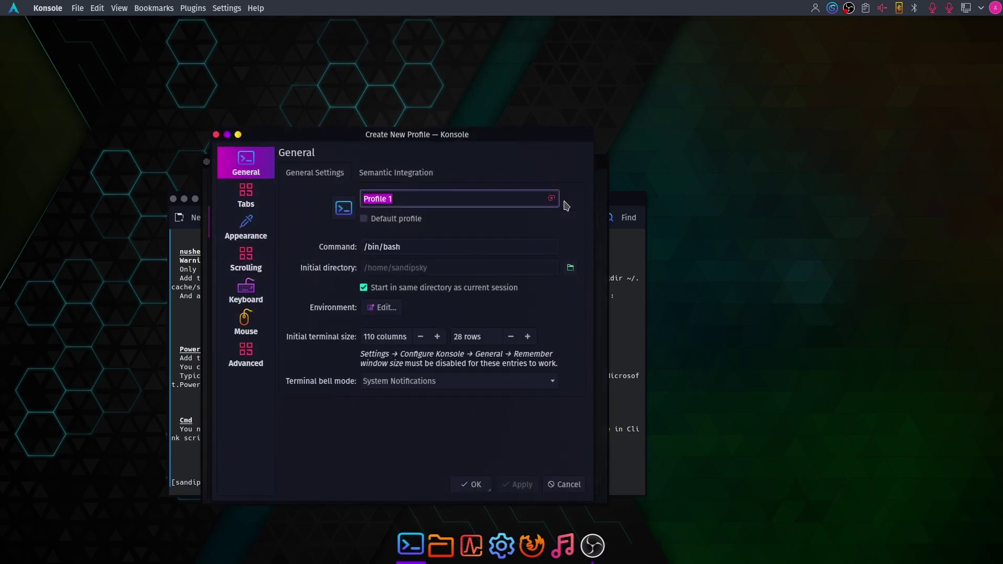
Name the new profile Garuda, make it the default, set its command to /bin/fish, and apply.
type("Garuda")
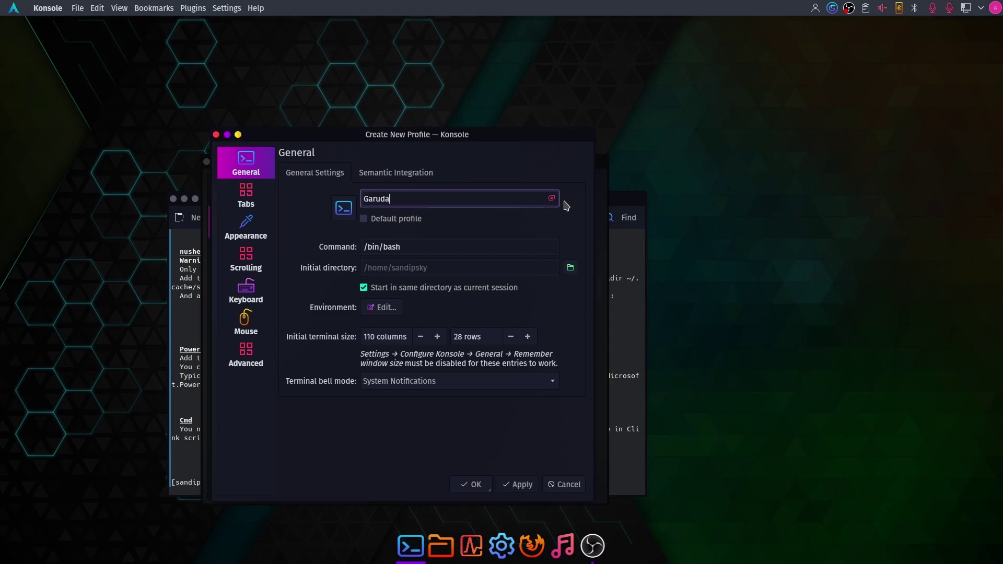
left_click(409, 219)
left_click(412, 249)
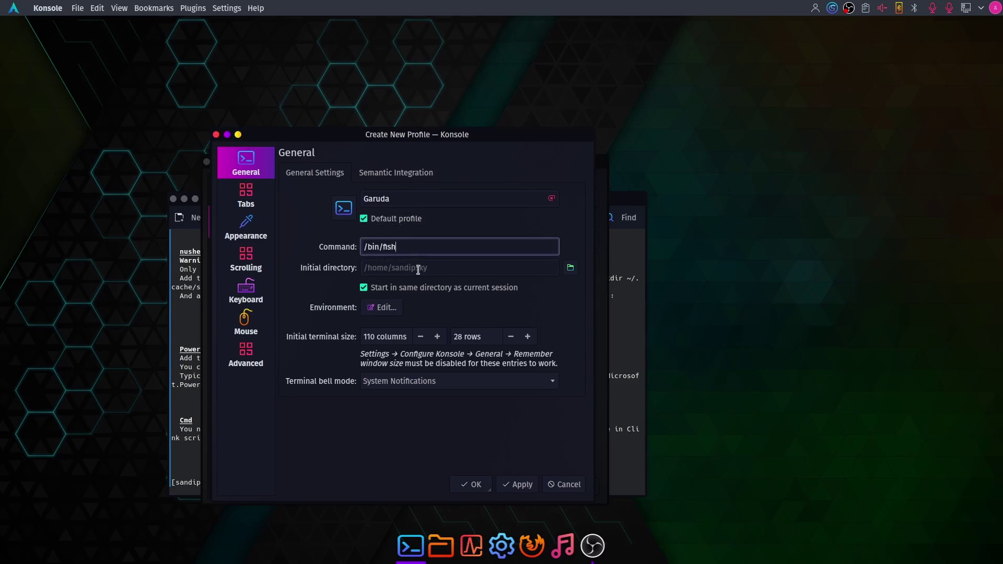
left_click(520, 483)
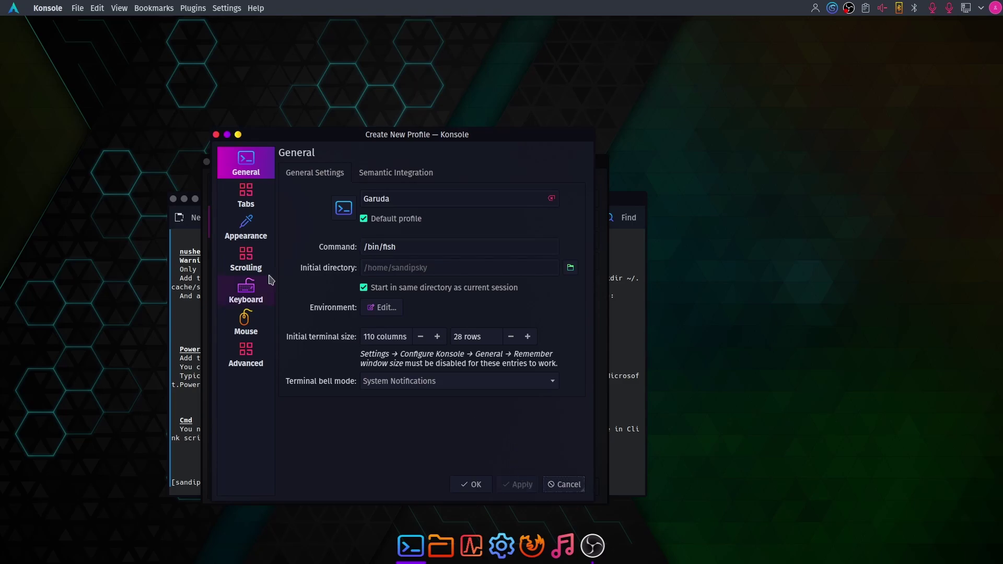
left_click(236, 221)
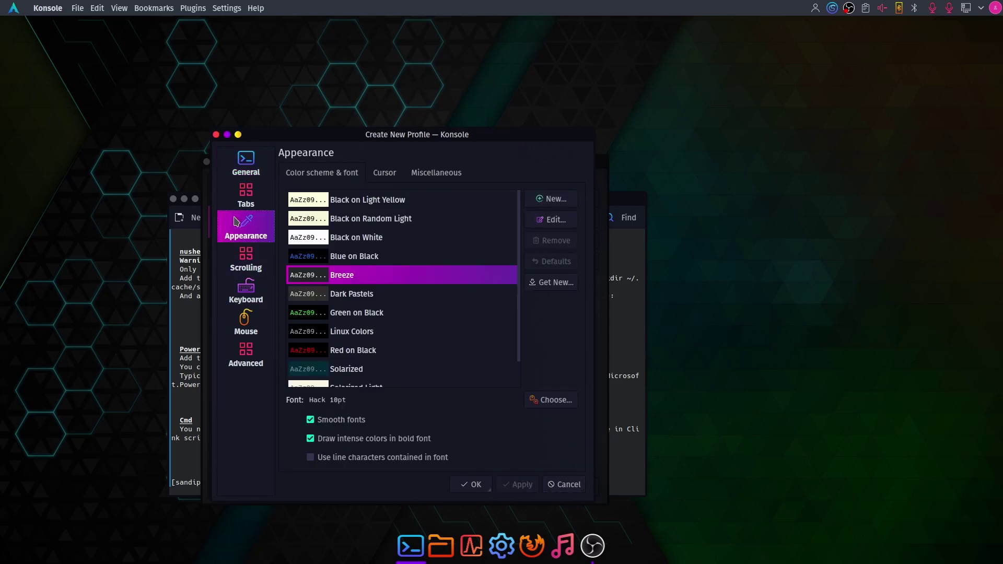
Set the profile font to FiraCode Nerd Font Mono at 13 pt and apply it.
left_click(545, 402)
left_click(274, 252)
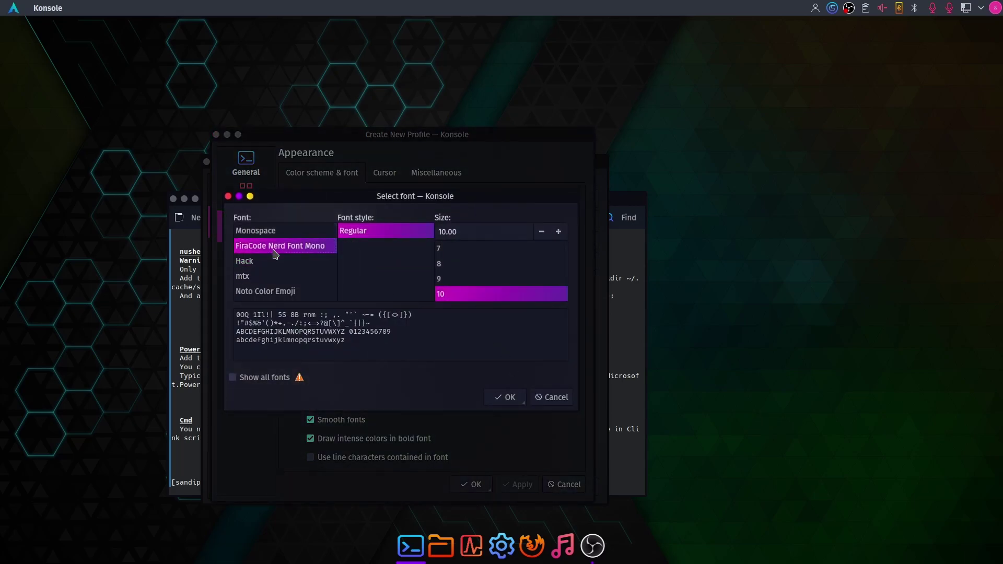
scroll(464, 292, "down", 1)
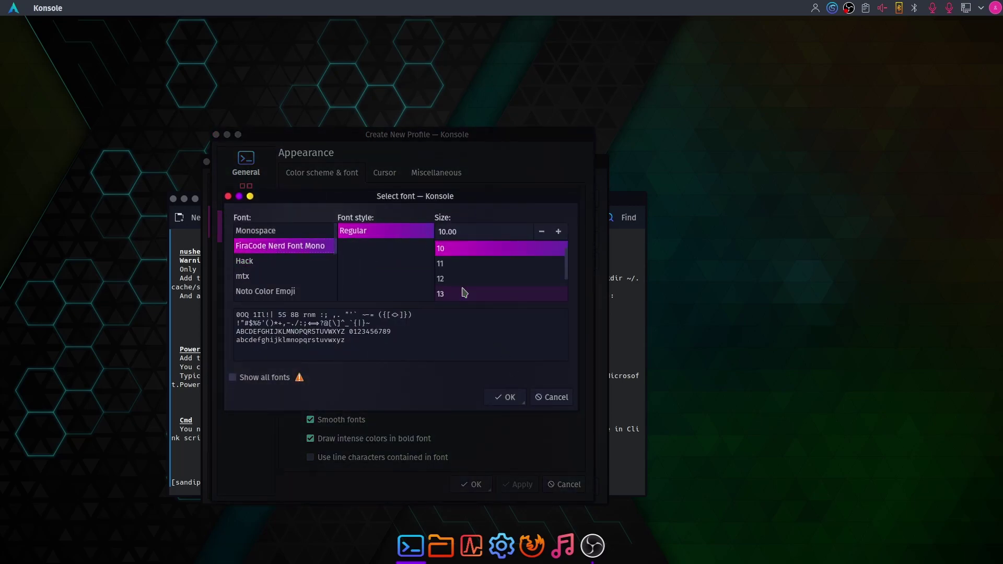
left_click(457, 296)
left_click(506, 397)
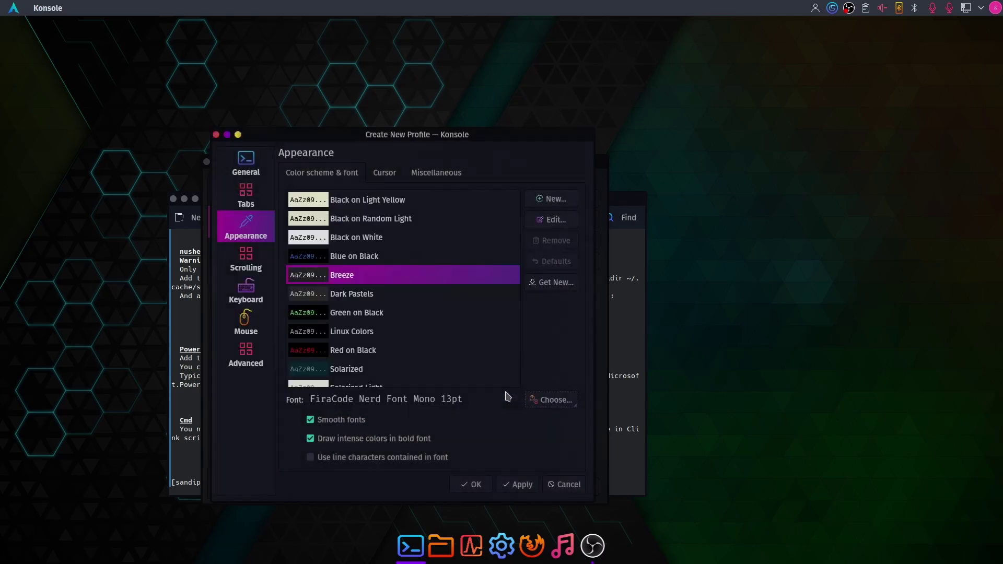
left_click(508, 487)
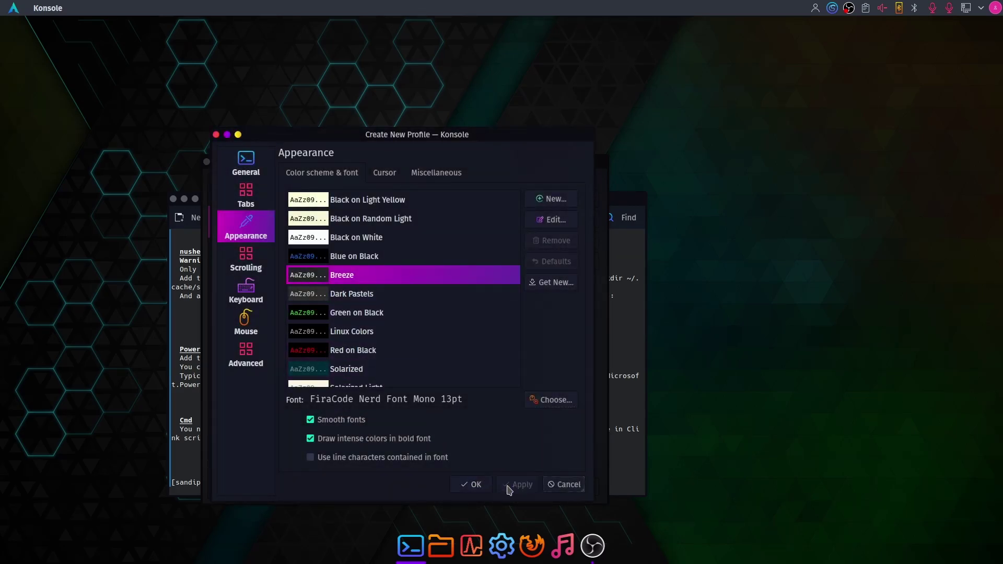
Give the Breeze color scheme a blurred background at 15% transparency, then save the profile.
left_click(555, 219)
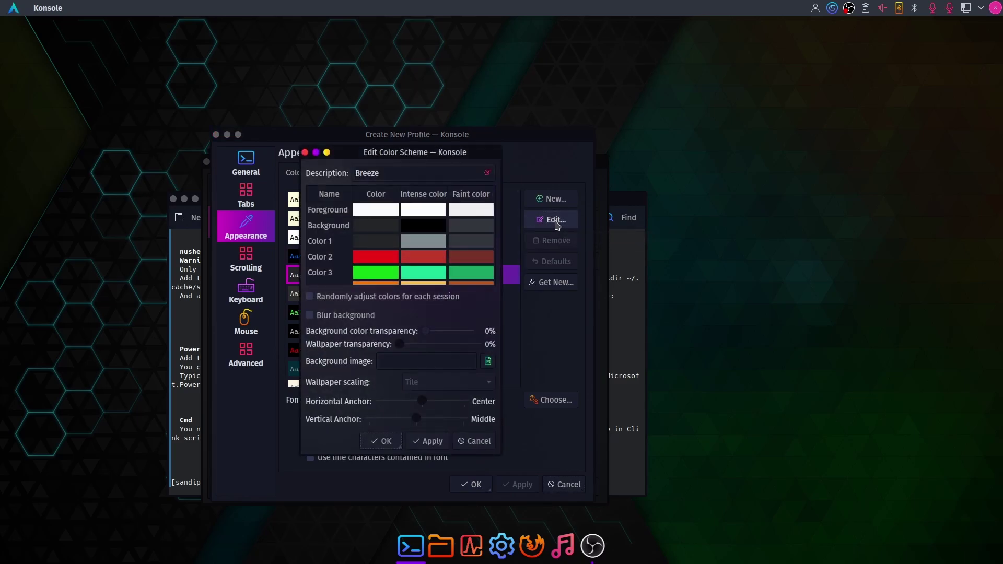
left_click(348, 316)
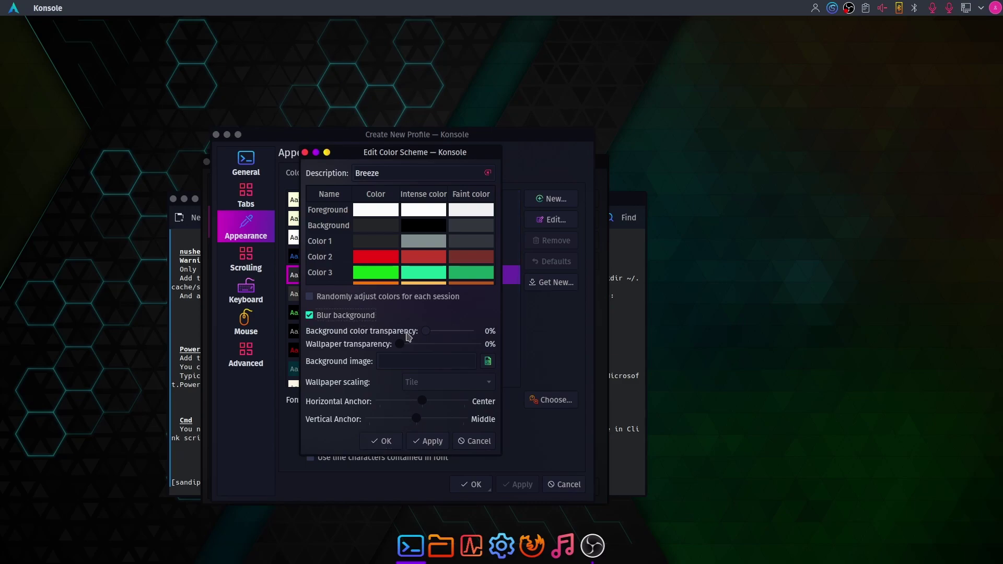
left_click_drag(432, 342, 433, 338)
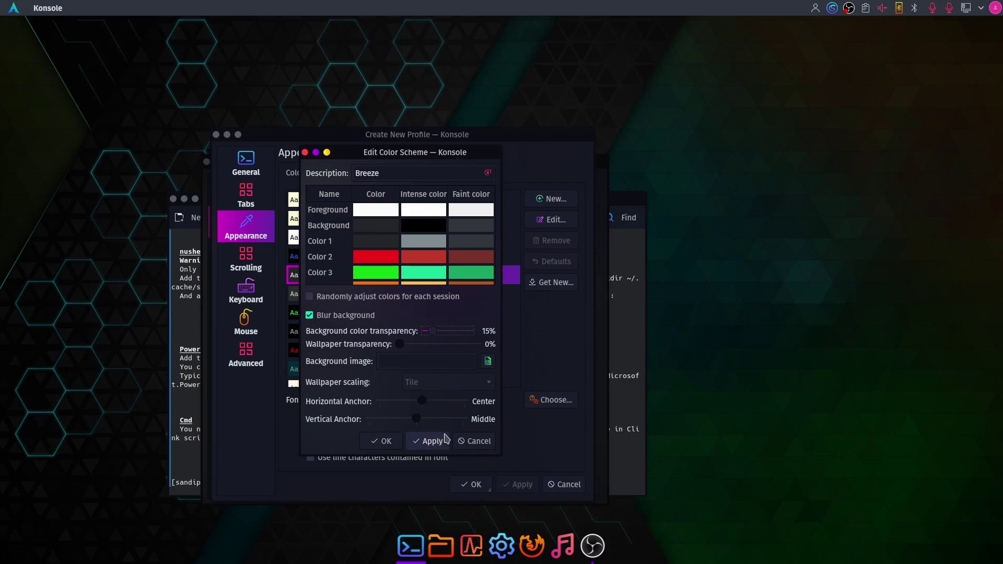
left_click(427, 442)
left_click(384, 442)
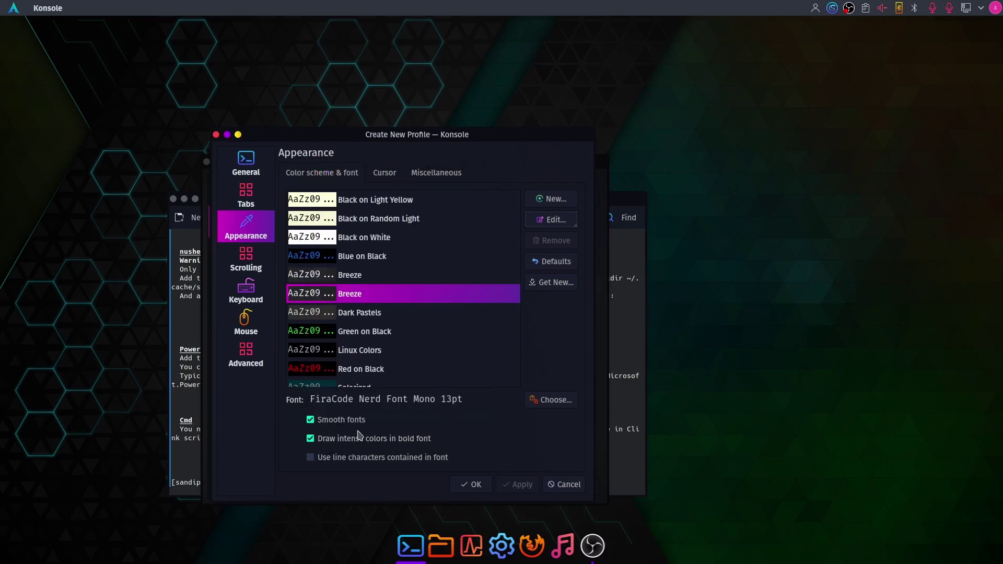
scroll(408, 325, "down", 1)
scroll(408, 325, "up", 1)
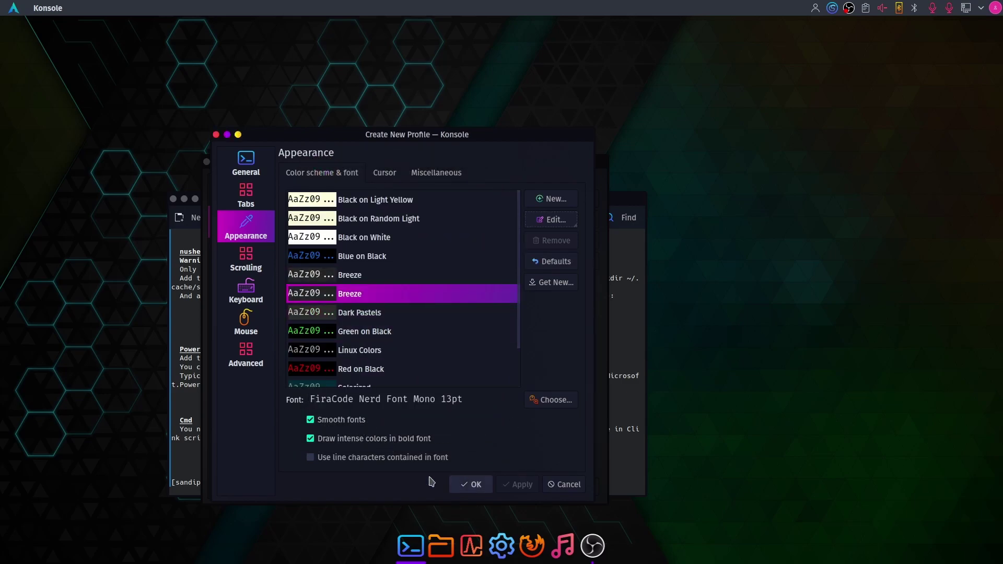
left_click(472, 485)
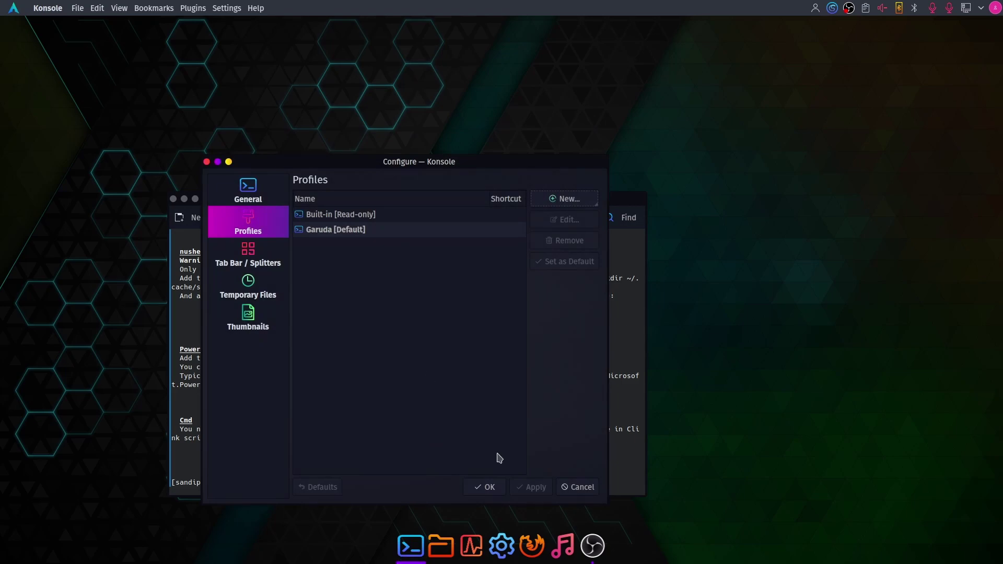
Close Konsole's settings with the Garuda profile selected and hide the Main Toolbar.
left_click(373, 231)
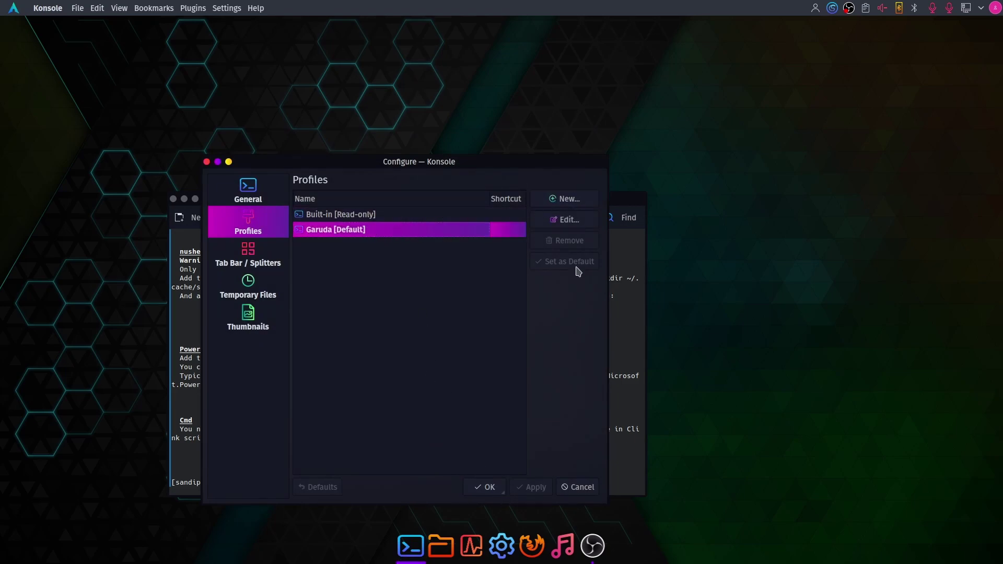
left_click(491, 490)
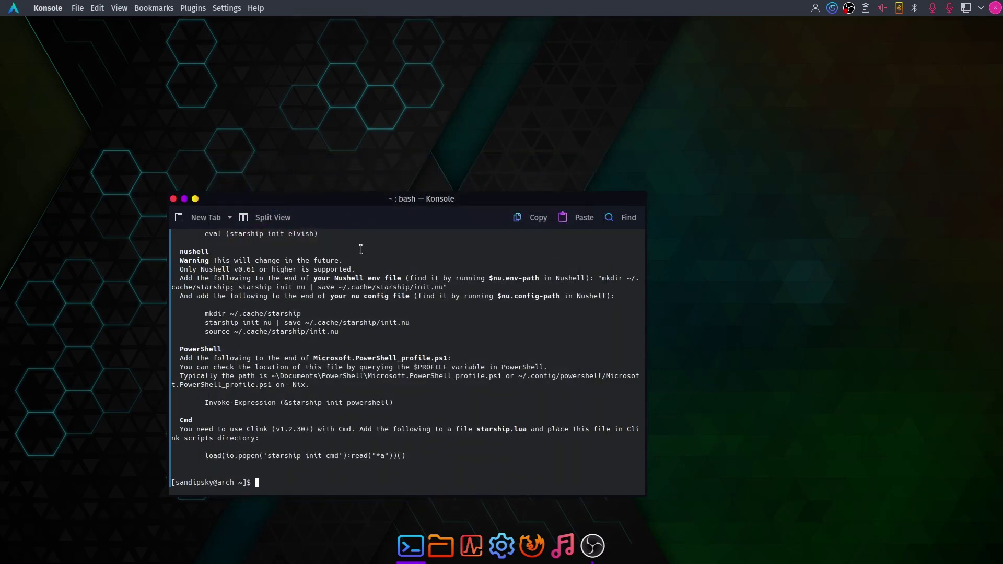
left_click(226, 8)
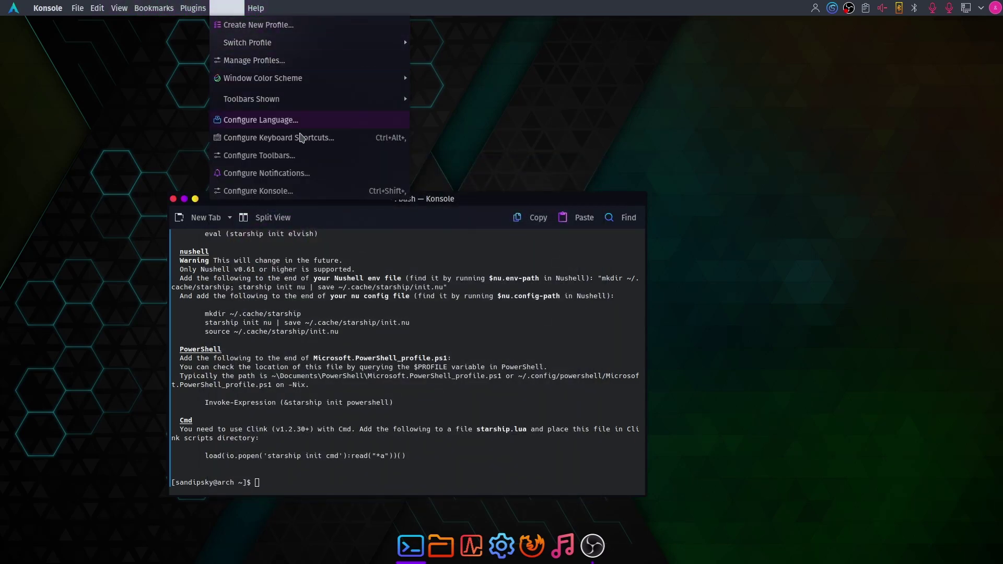
mouse_move(289, 97)
left_click(443, 107)
Hide the Session Toolbar as well and close the terminal window.
left_click(226, 8)
mouse_move(347, 103)
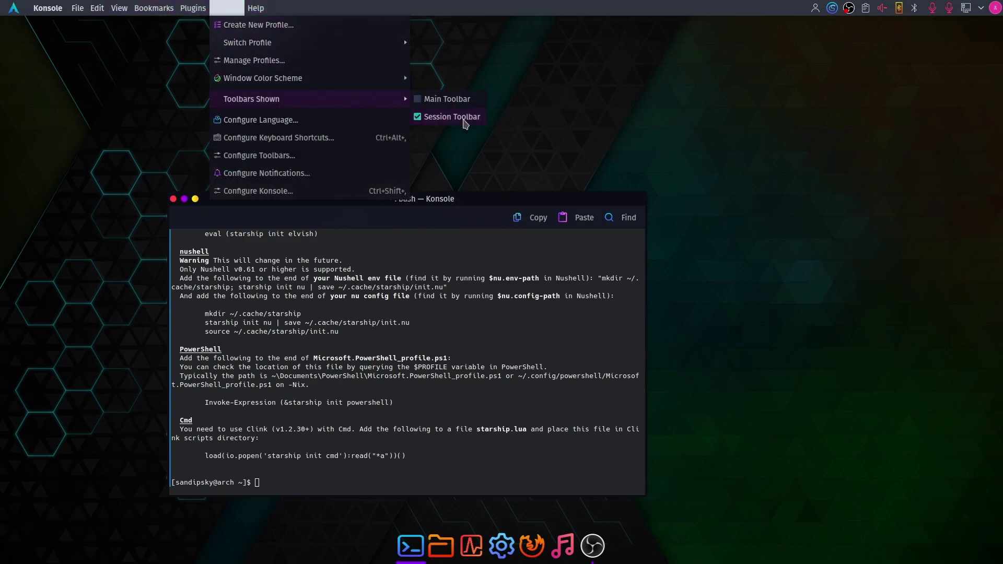
left_click(462, 117)
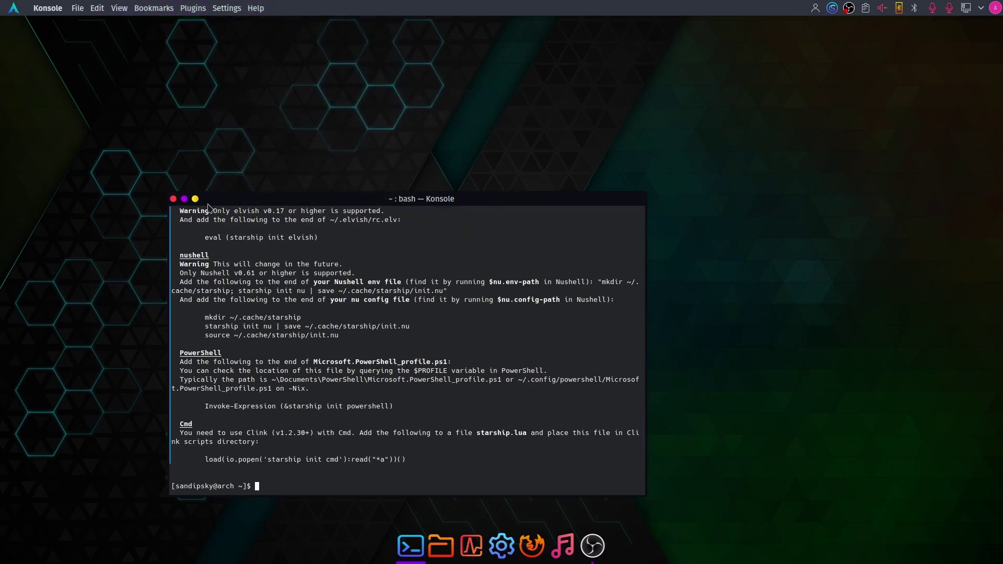
left_click(173, 199)
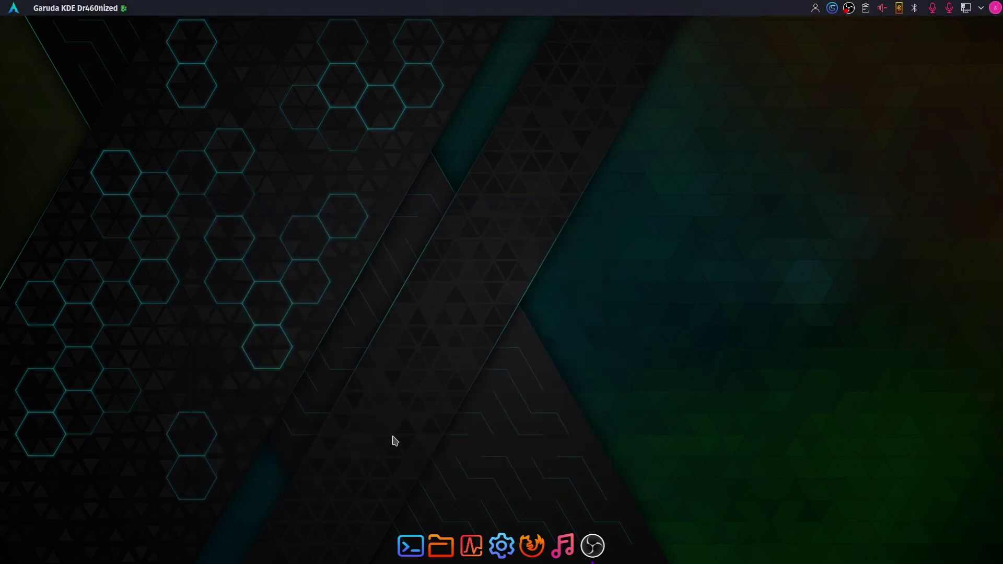
Launch Dolphin and copy the fish folder and starship.toml from Downloads.
left_click(443, 538)
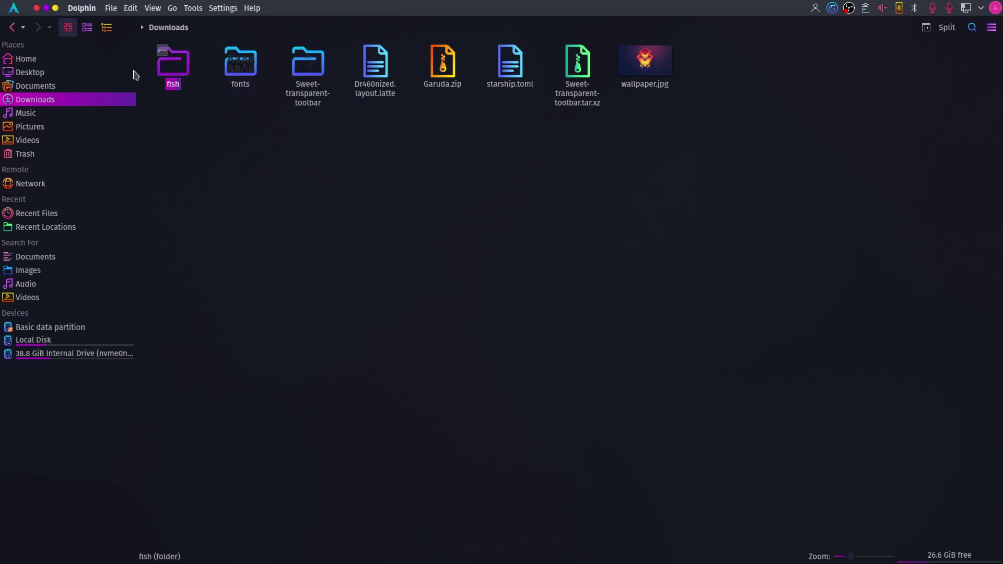
left_click(501, 78, "ctrl")
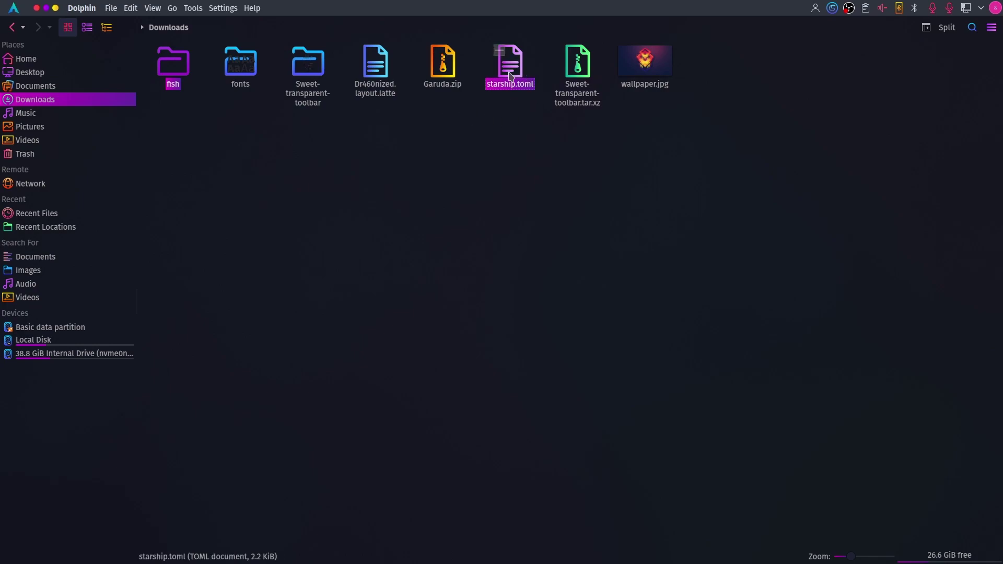
right_click(524, 76)
left_click(530, 138)
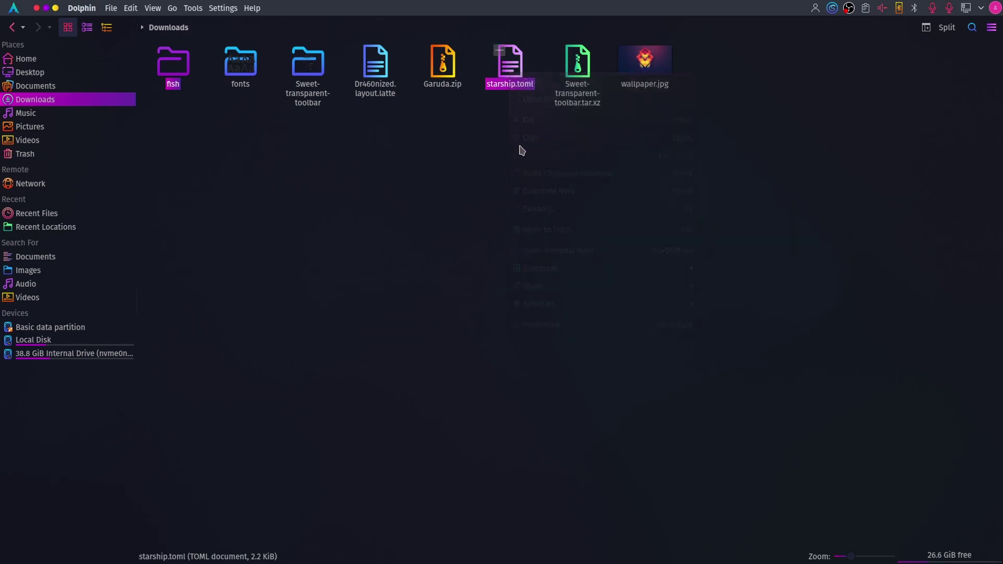
Paste both items into the hidden .config folder in Home.
left_click(67, 62)
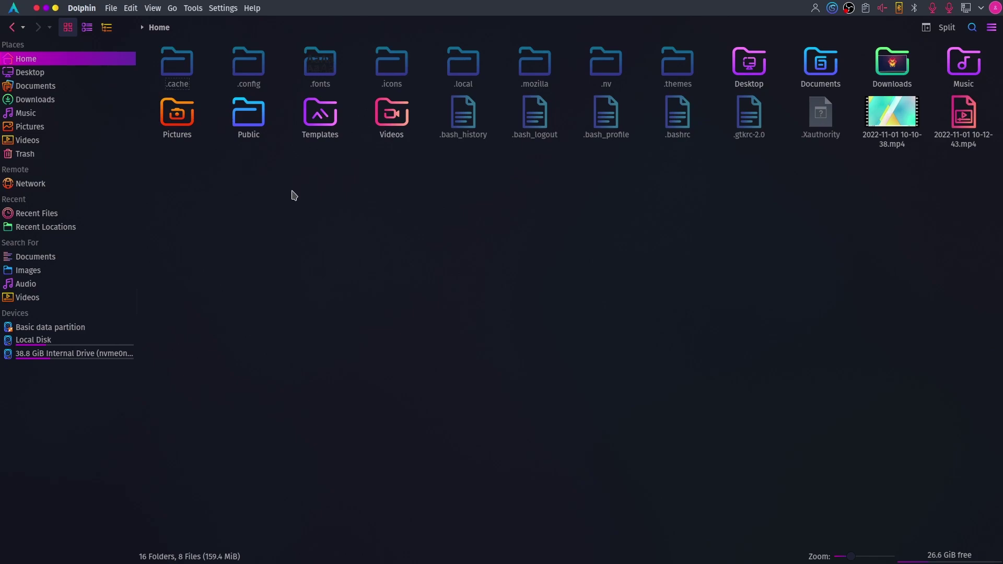
left_click(257, 78)
double_click(257, 78)
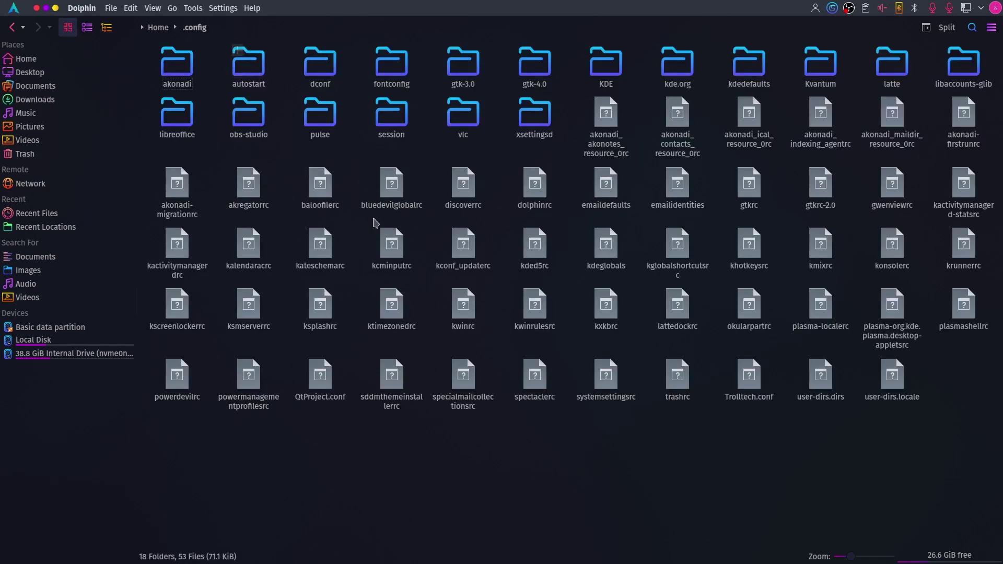
right_click(479, 453)
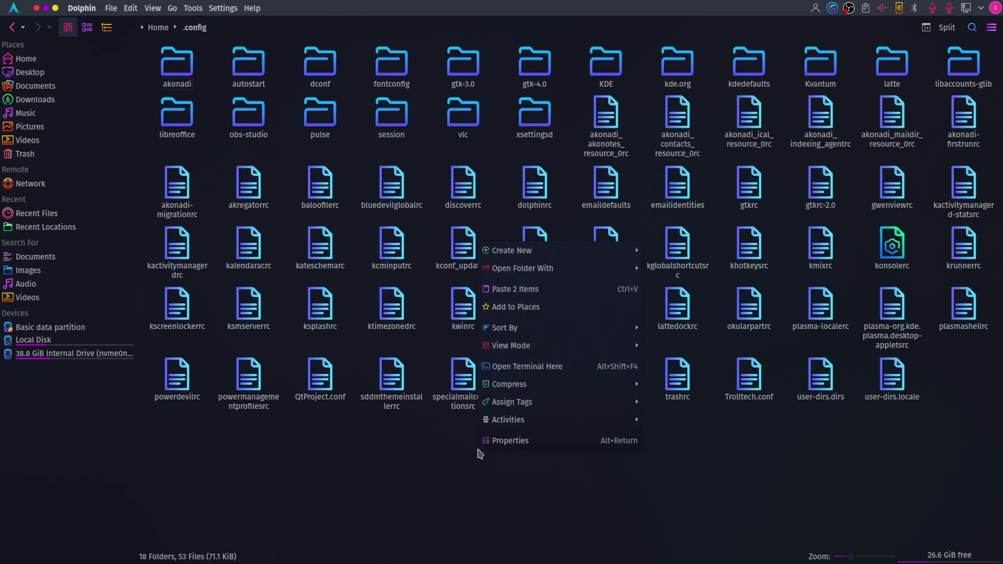
left_click(501, 289)
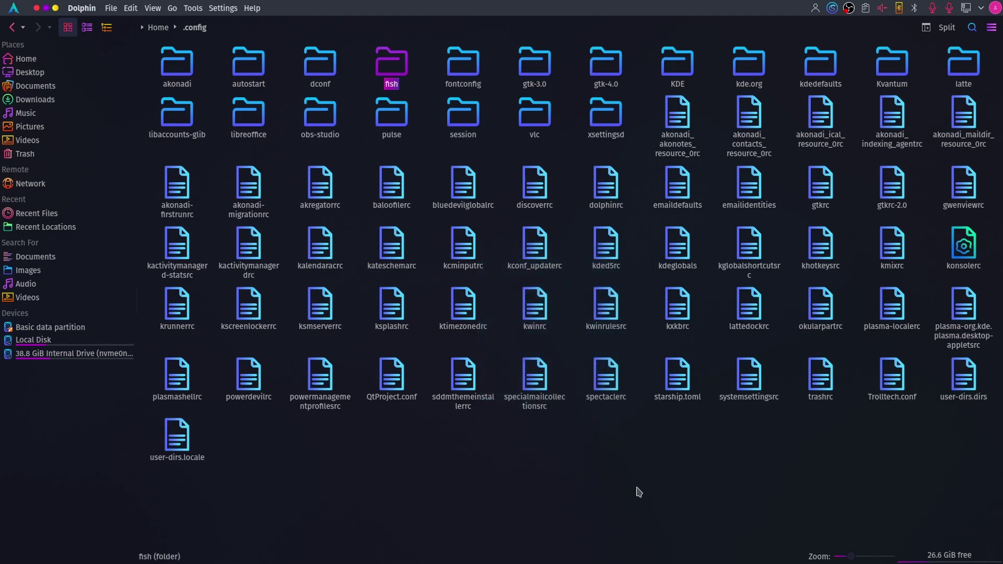
Check that starship.toml landed in .config and turn Dolphin into a floating window.
left_click(608, 491)
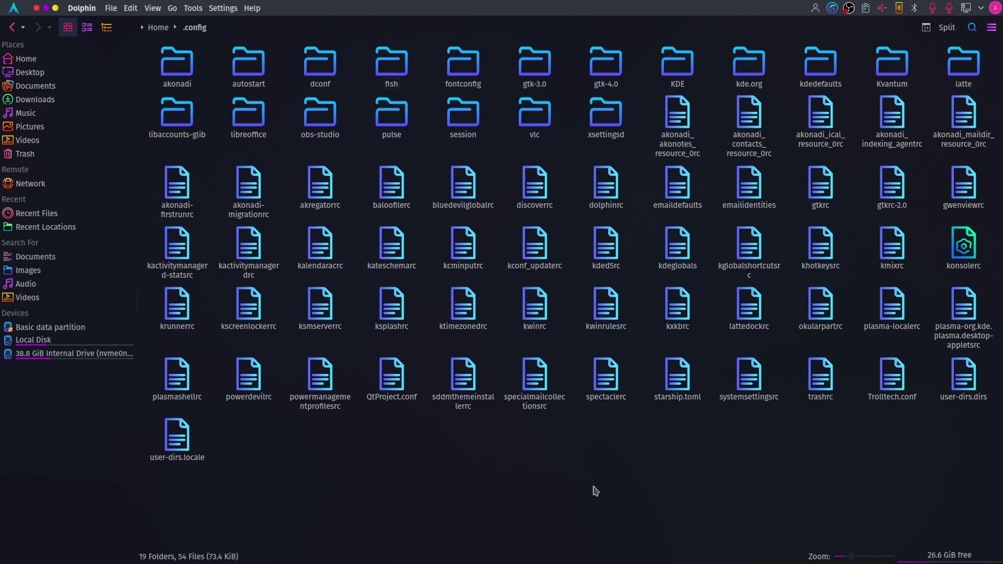
key("s")
key("s")
key("s")
key("s")
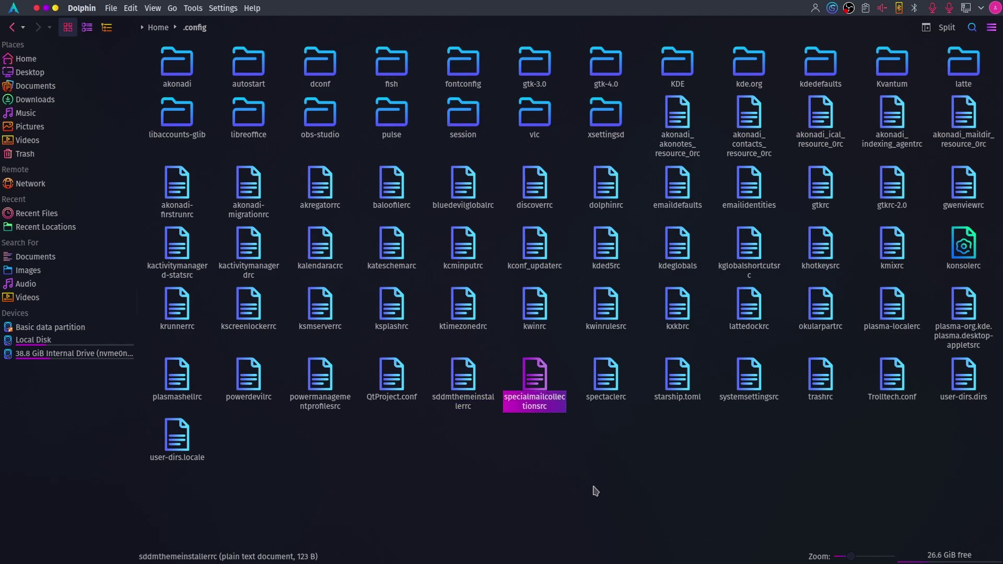
key("s")
left_click(690, 459)
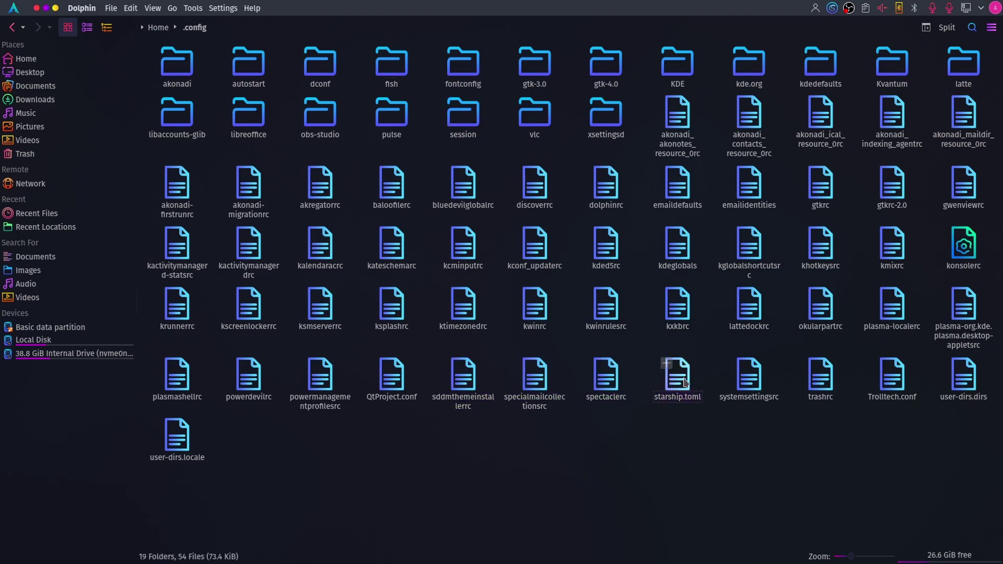
left_click_drag(576, 6, 569, 64)
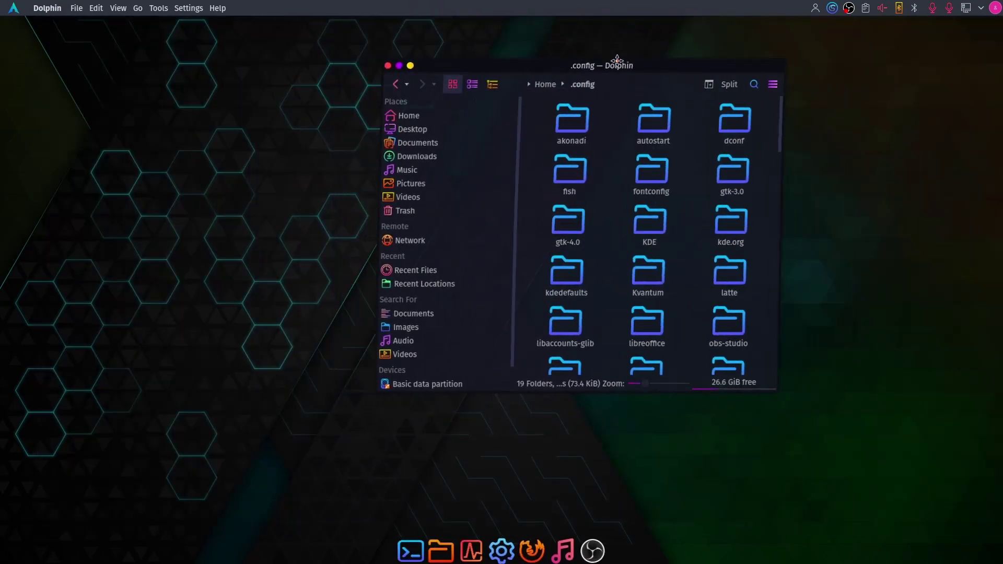
Open a new Konsole window and run sudo pacman -S neofetch.
left_click(410, 545)
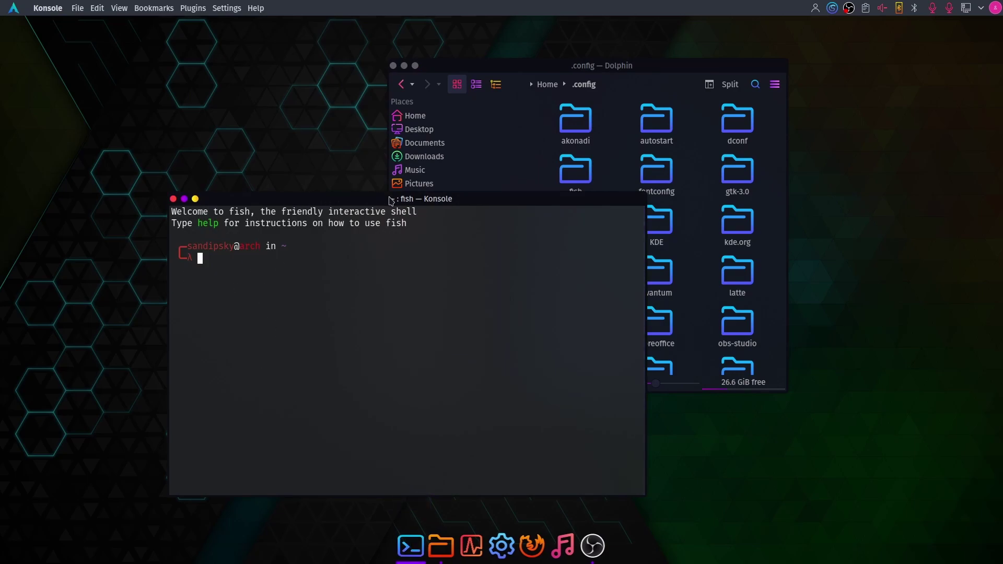
left_click_drag(390, 200, 426, 198)
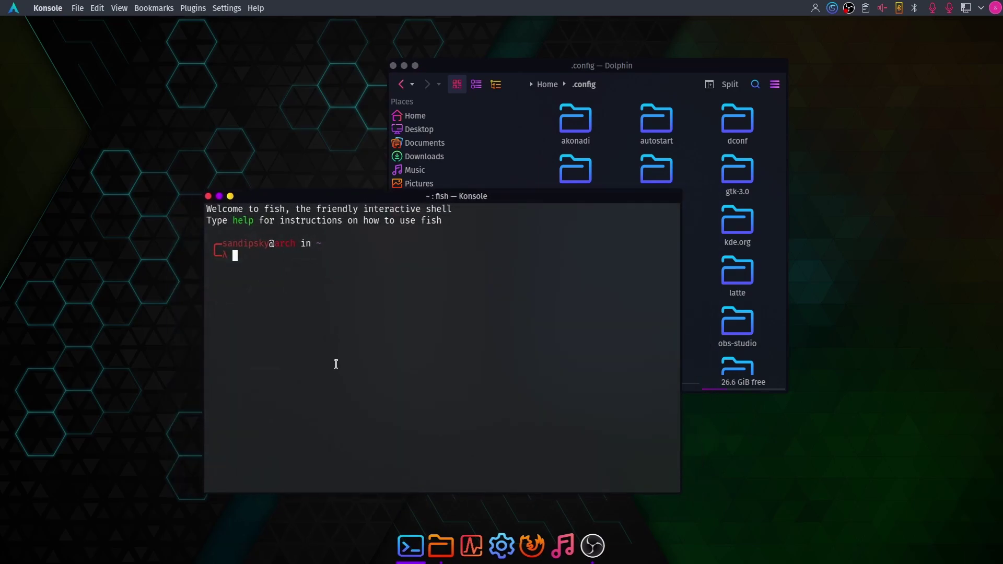
type("sudo pacman -S neofetch")
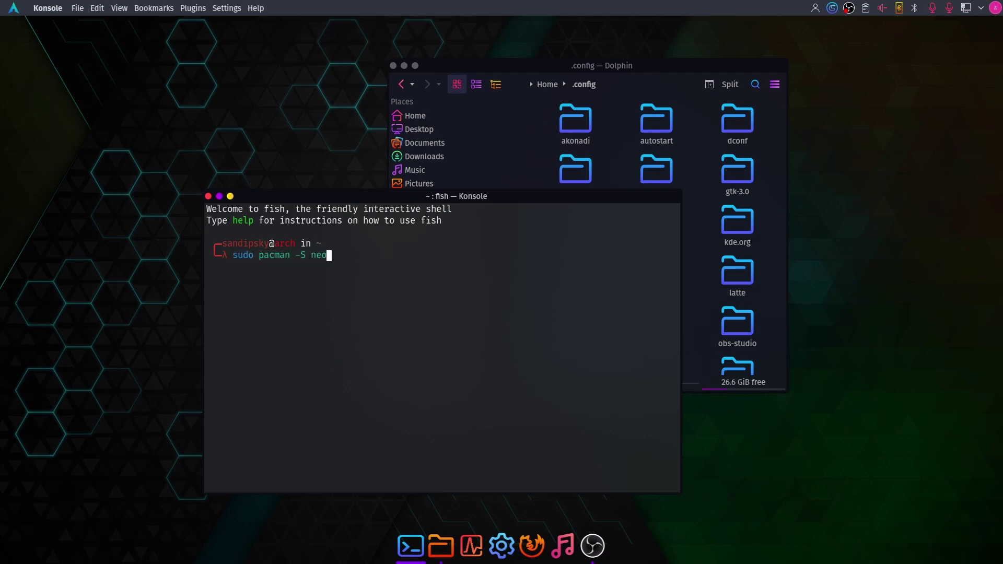
key("Return")
Enter the sudo password, confirm the reinstall, and run neofetch to show system info.
key("Return")
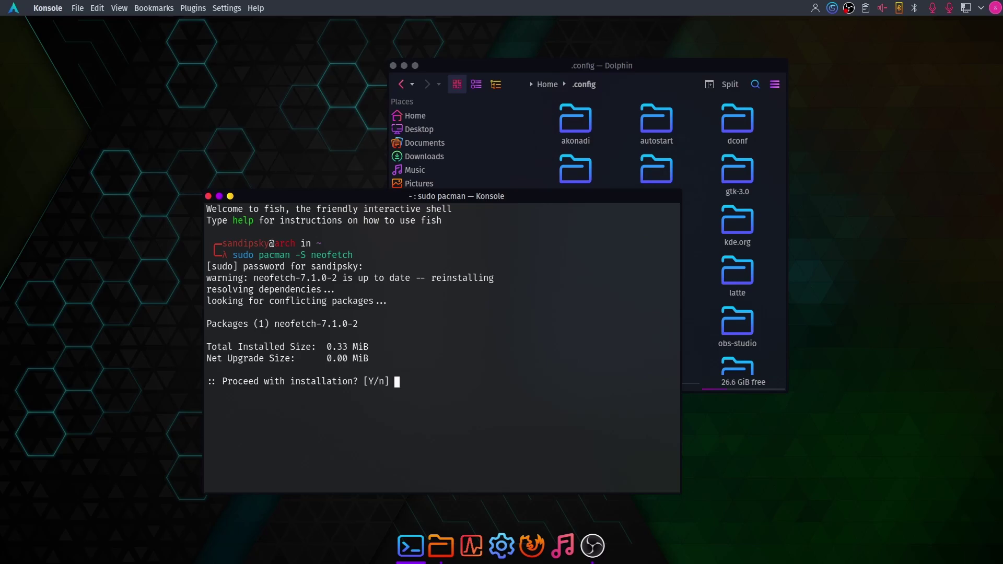
key("Return")
type("neofetch")
key("Return")
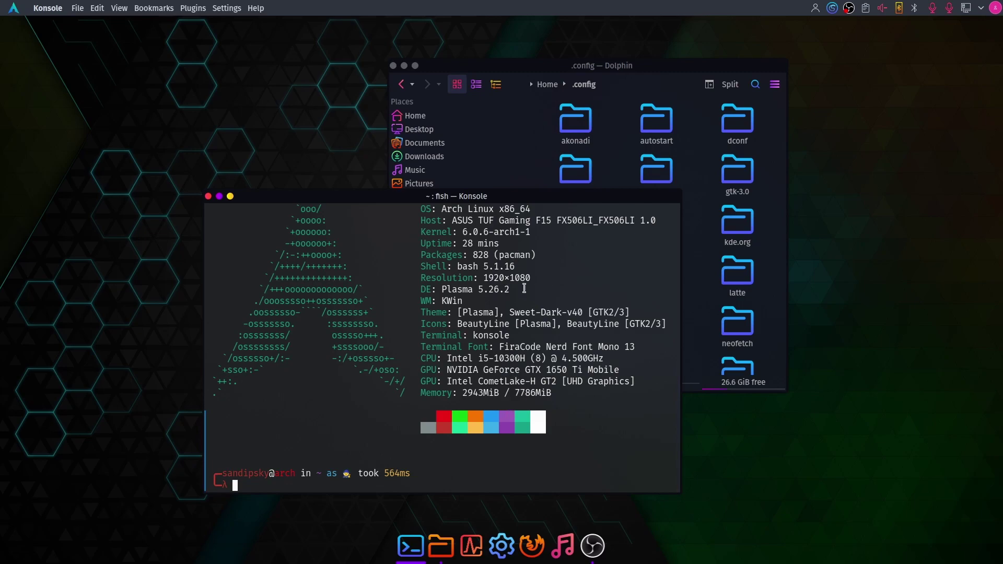
scroll(558, 311, "up", 5)
scroll(392, 262, "down", 5)
Close the terminal and bring Dolphin back as a resized window.
left_click(208, 198)
double_click(617, 71)
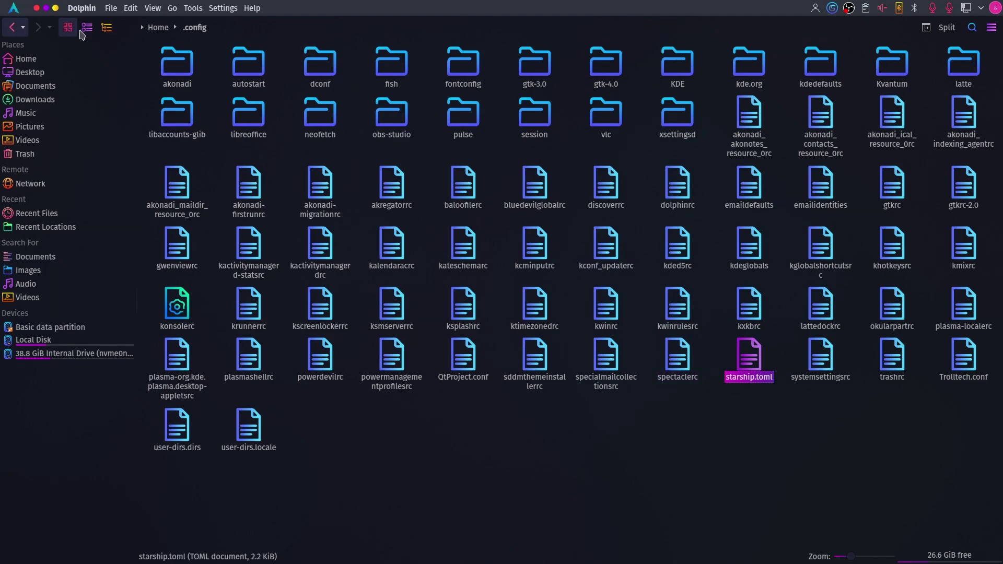
left_click_drag(591, 6, 429, 89)
left_click(241, 80)
left_click(440, 545)
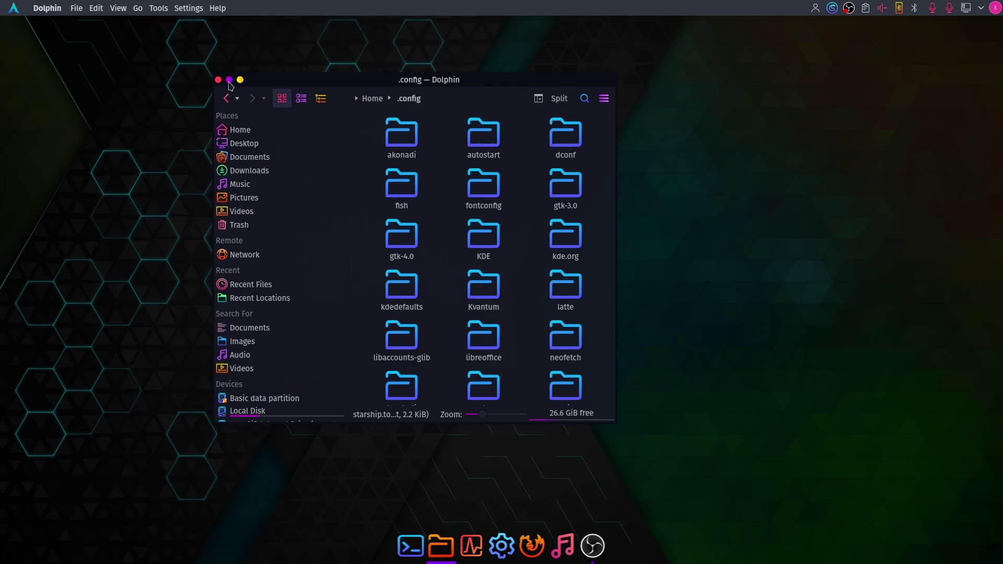
Set Downloads/wallpaper.jpg as the desktop wallpaper and close Dolphin.
left_click(271, 171)
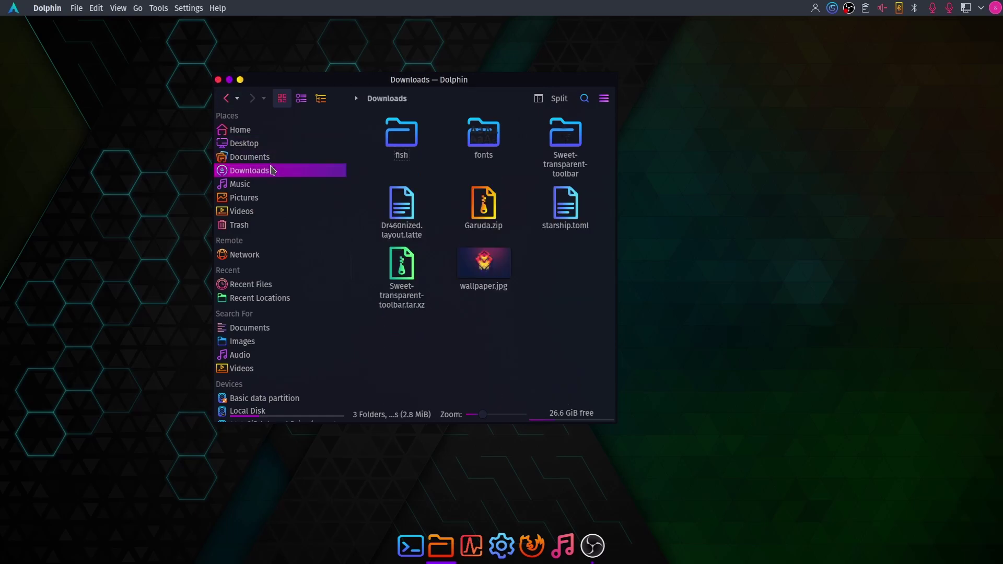
left_click(503, 277)
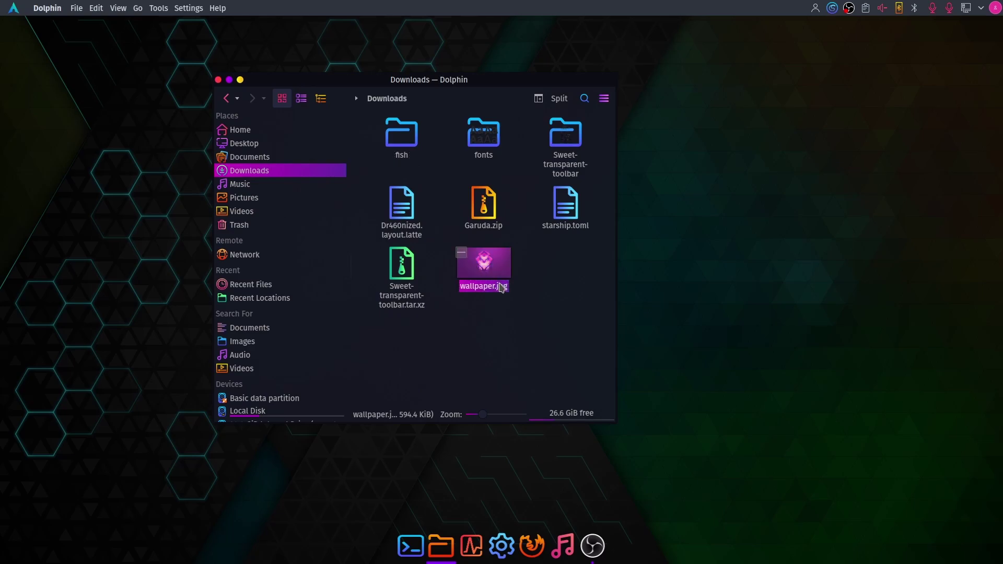
right_click(498, 268)
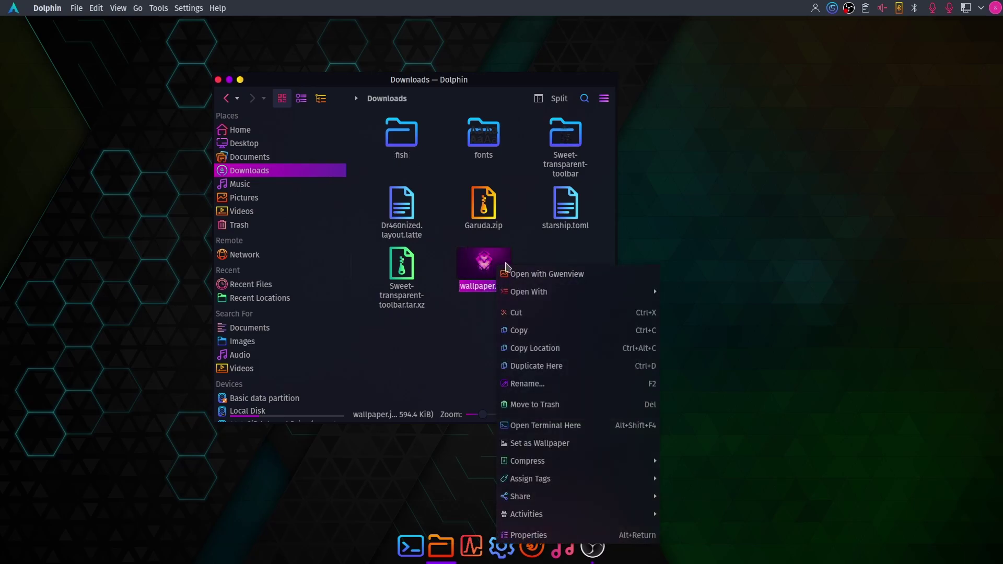
left_click(557, 447)
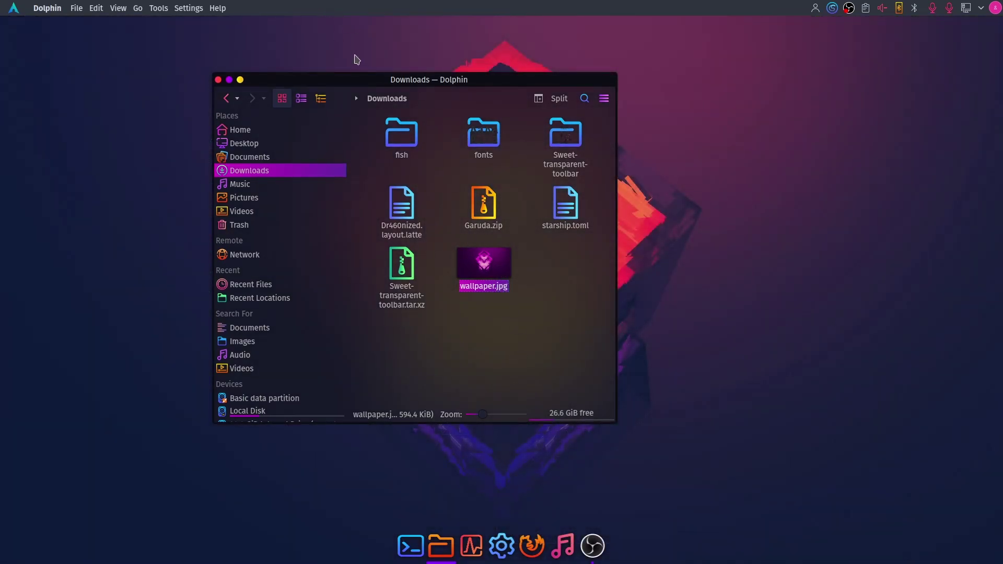
left_click_drag(397, 82, 329, 92)
left_click(151, 89)
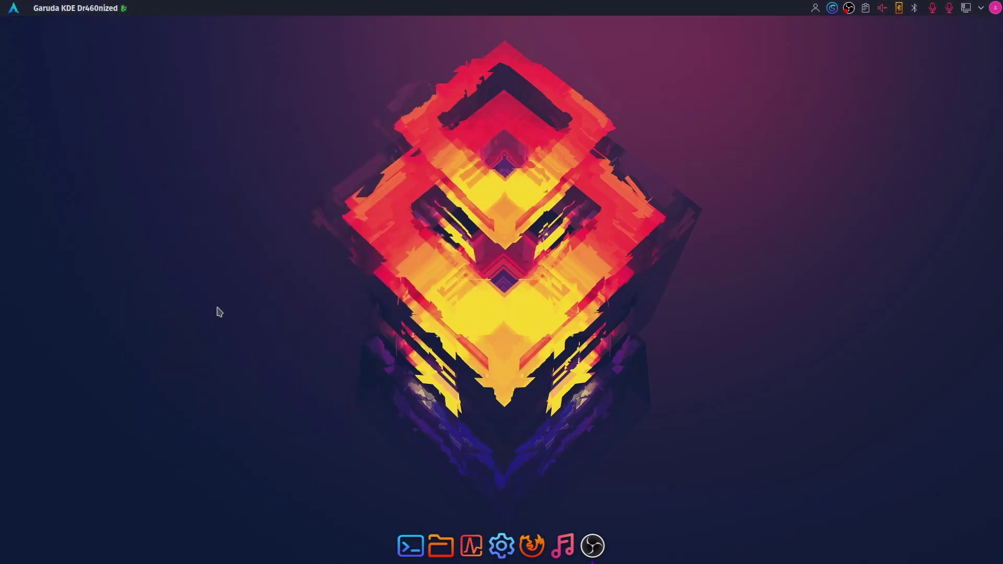